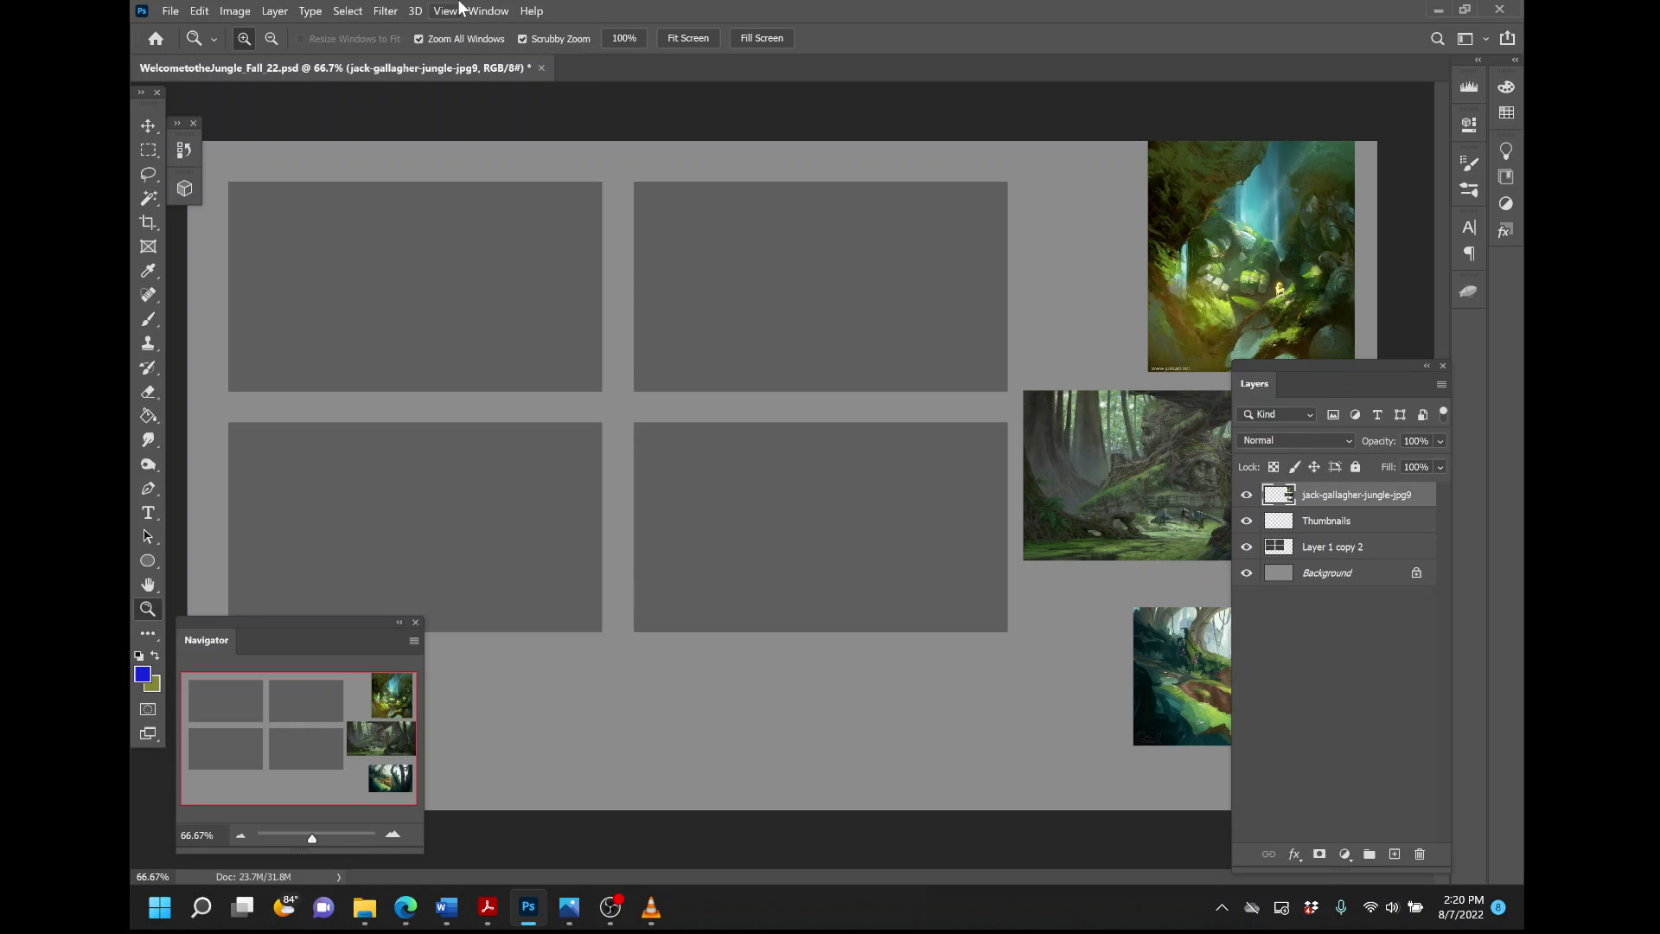
left_click(486, 10)
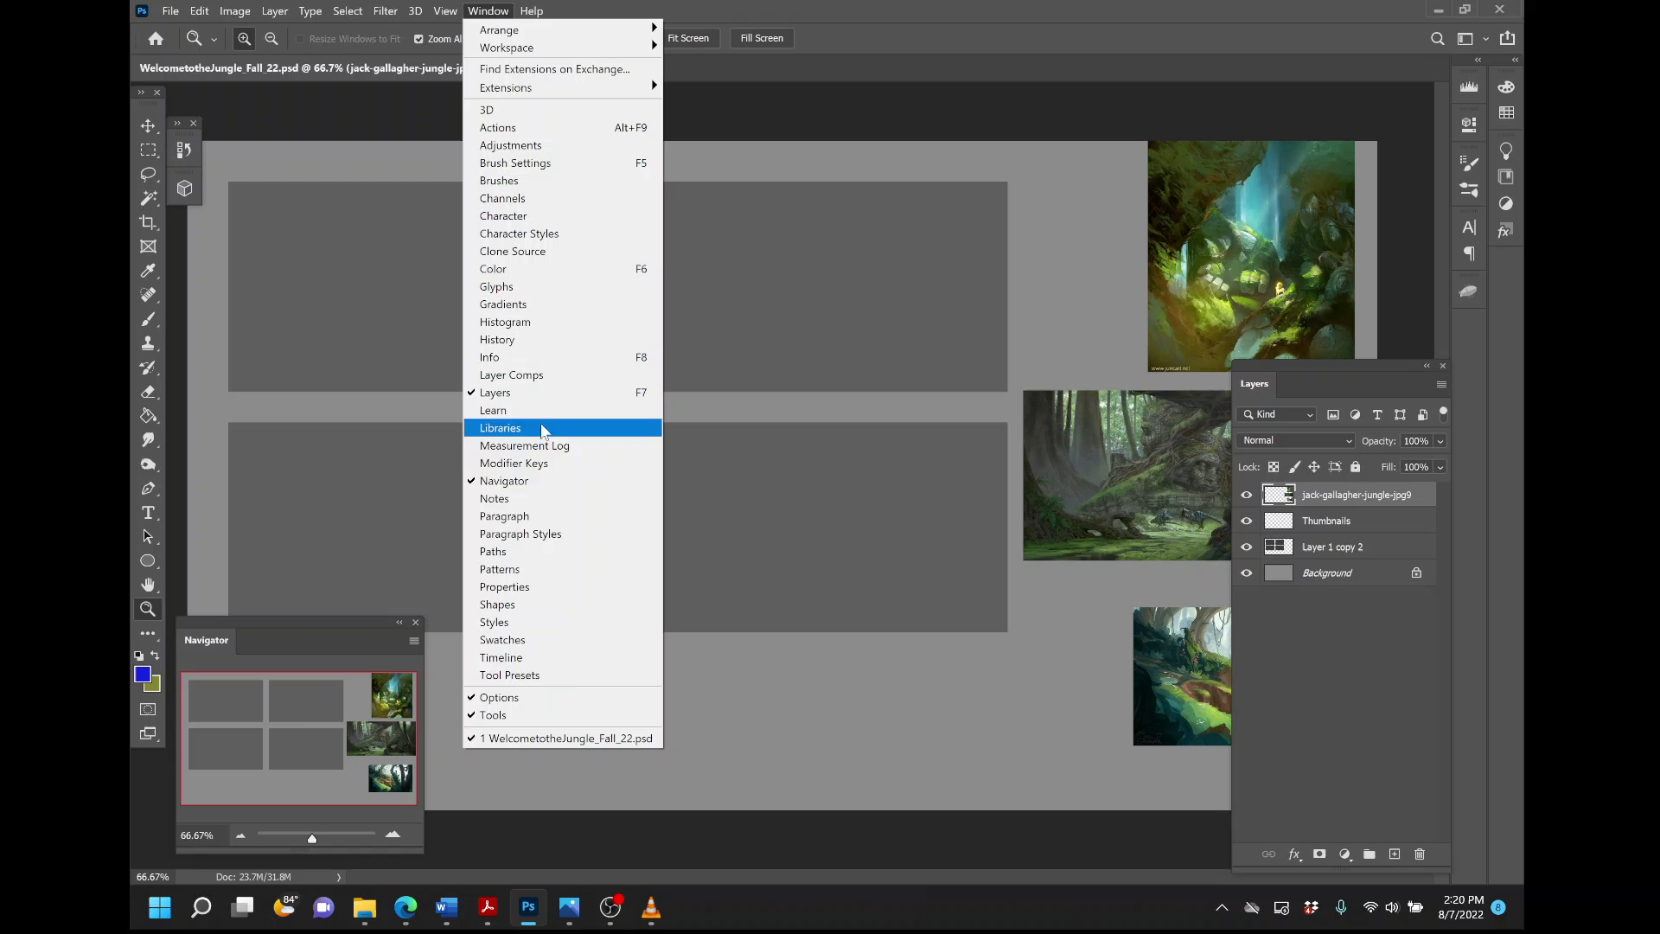
left_click(890, 7)
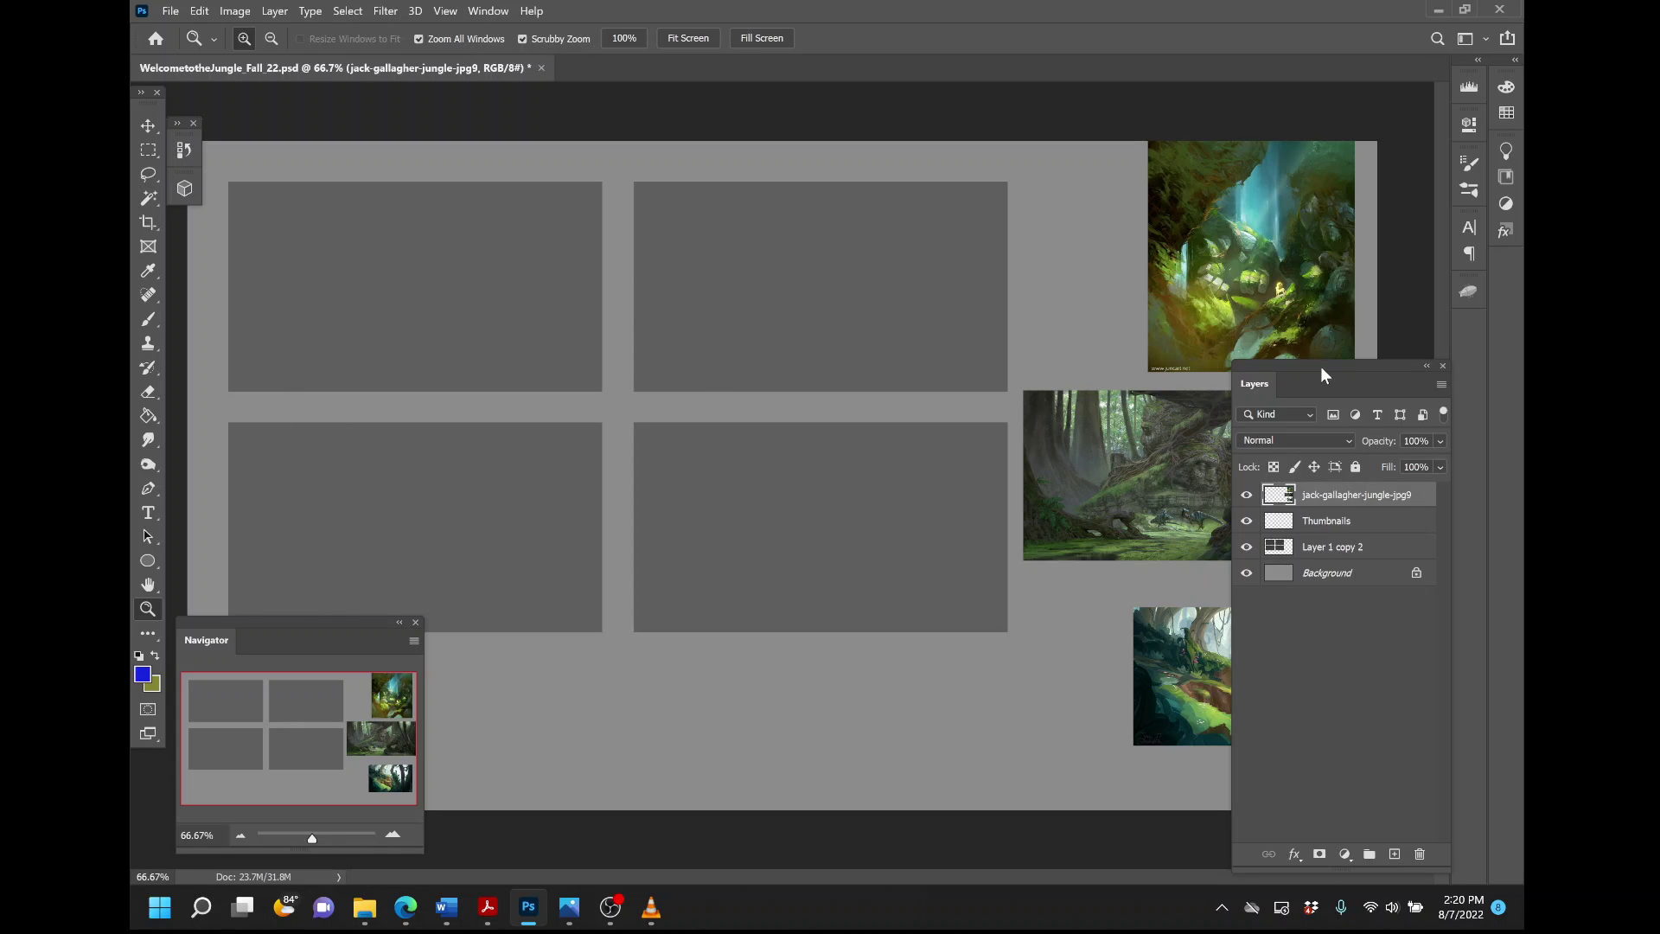
Shift the Layers panel away from the edge of the workspace and make the Thumbnails layer active.
left_click_drag(1320, 365, 1220, 348)
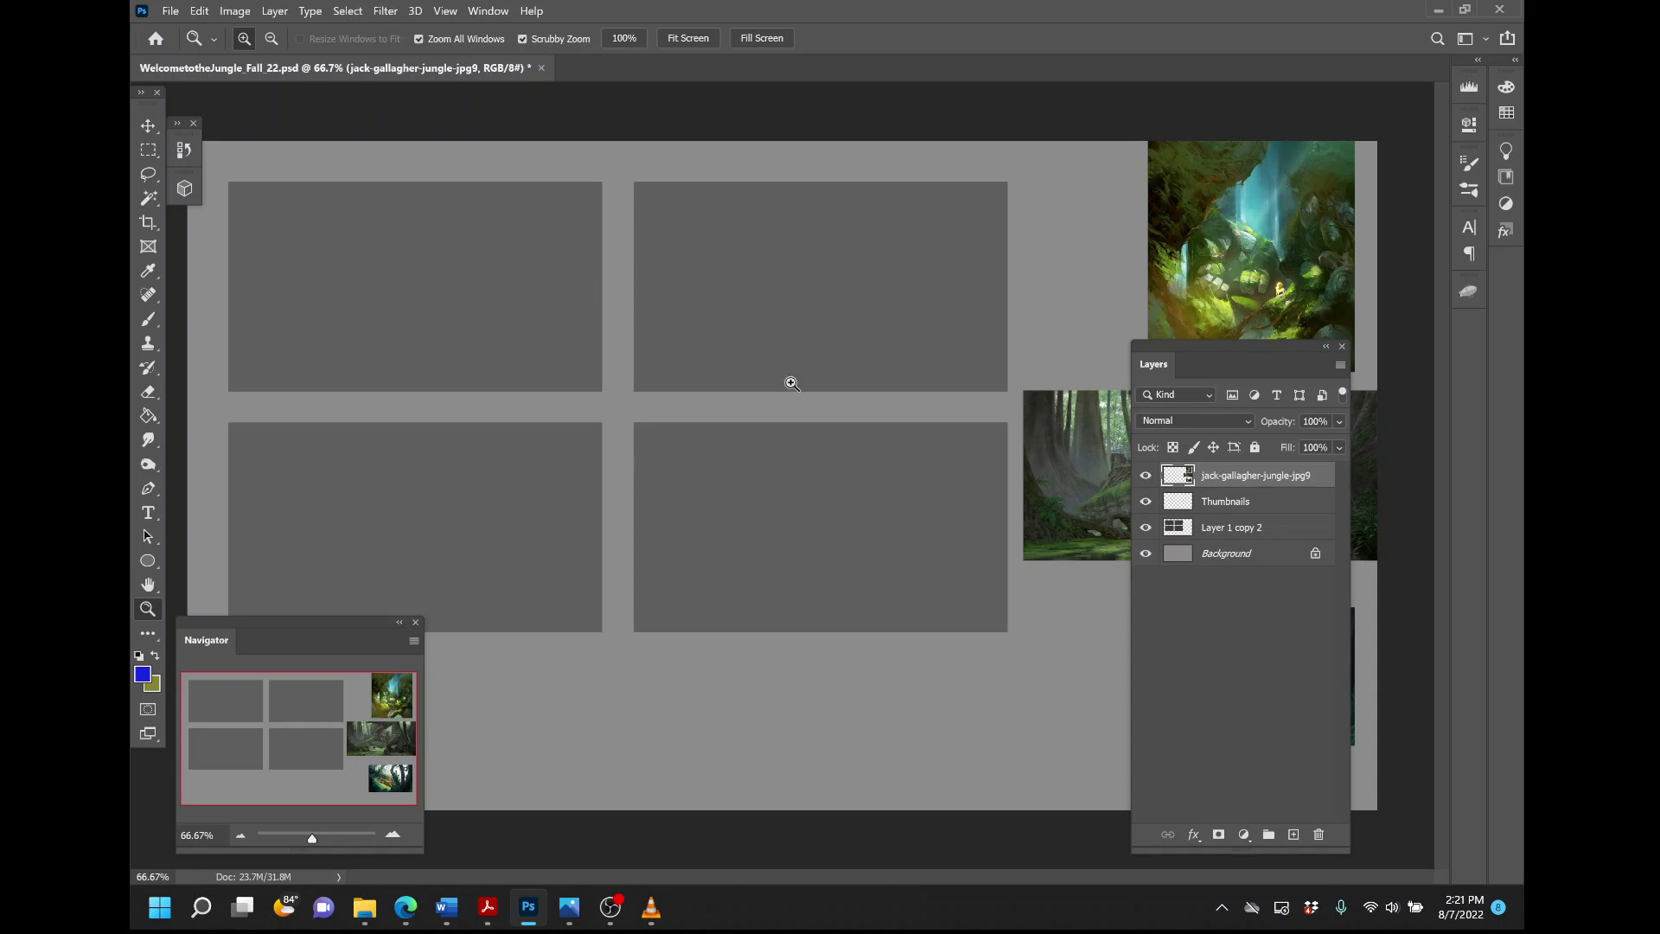
left_click(1238, 502)
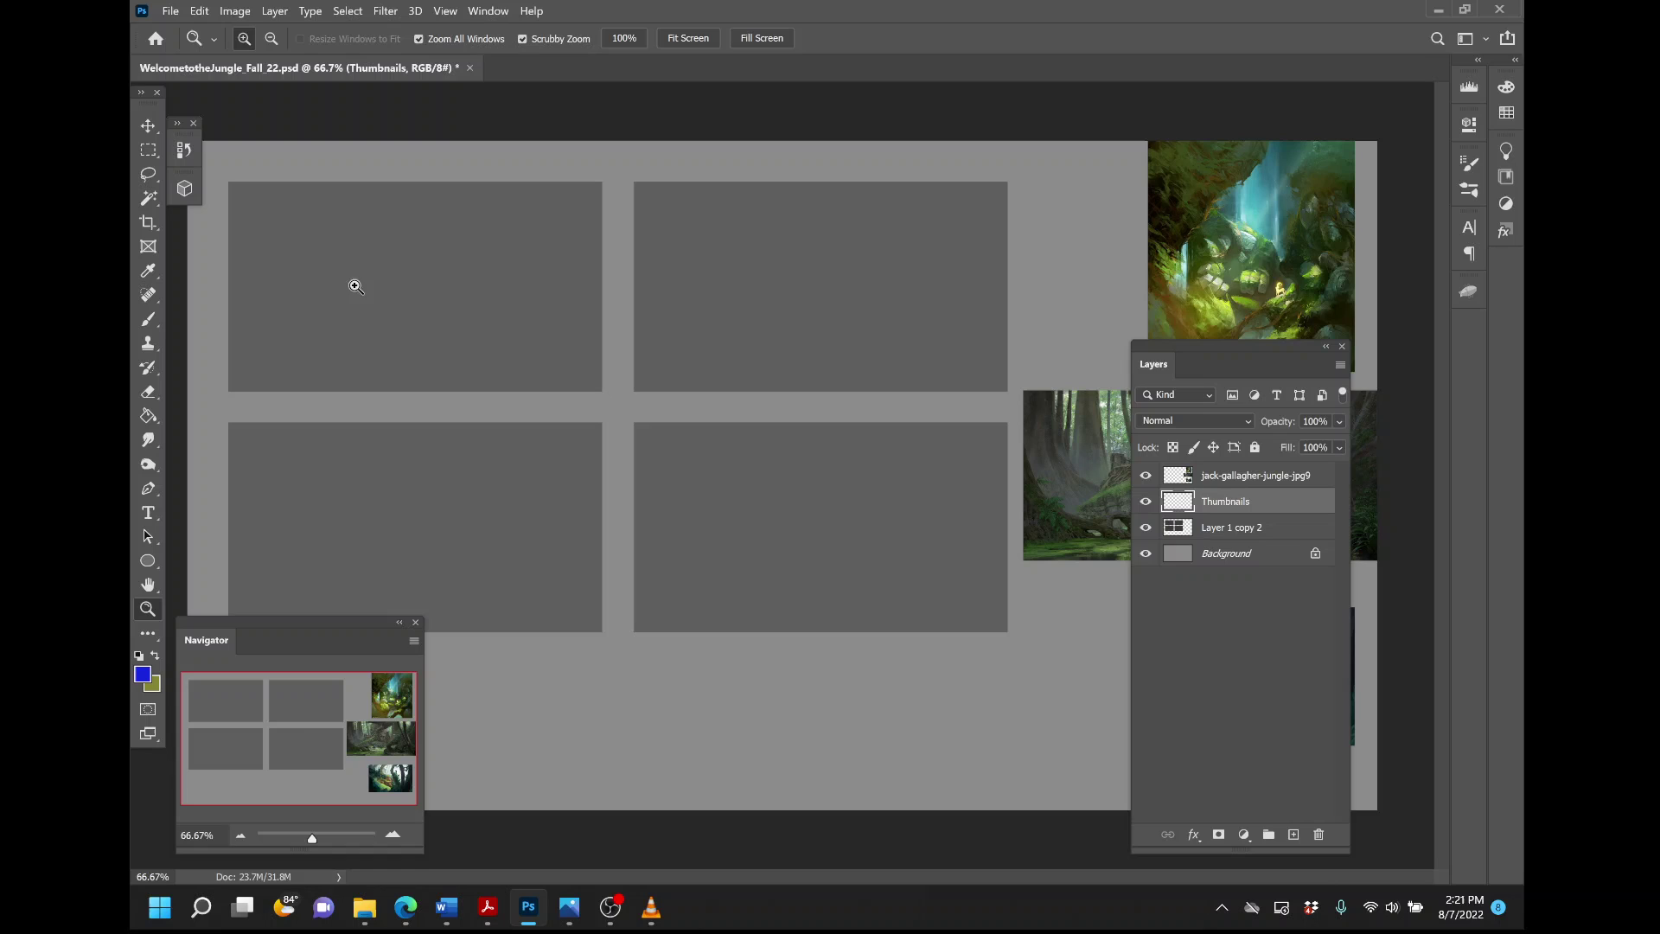
Choose the Brush tool with the Hard Round preset at a size of 25 px.
key("b")
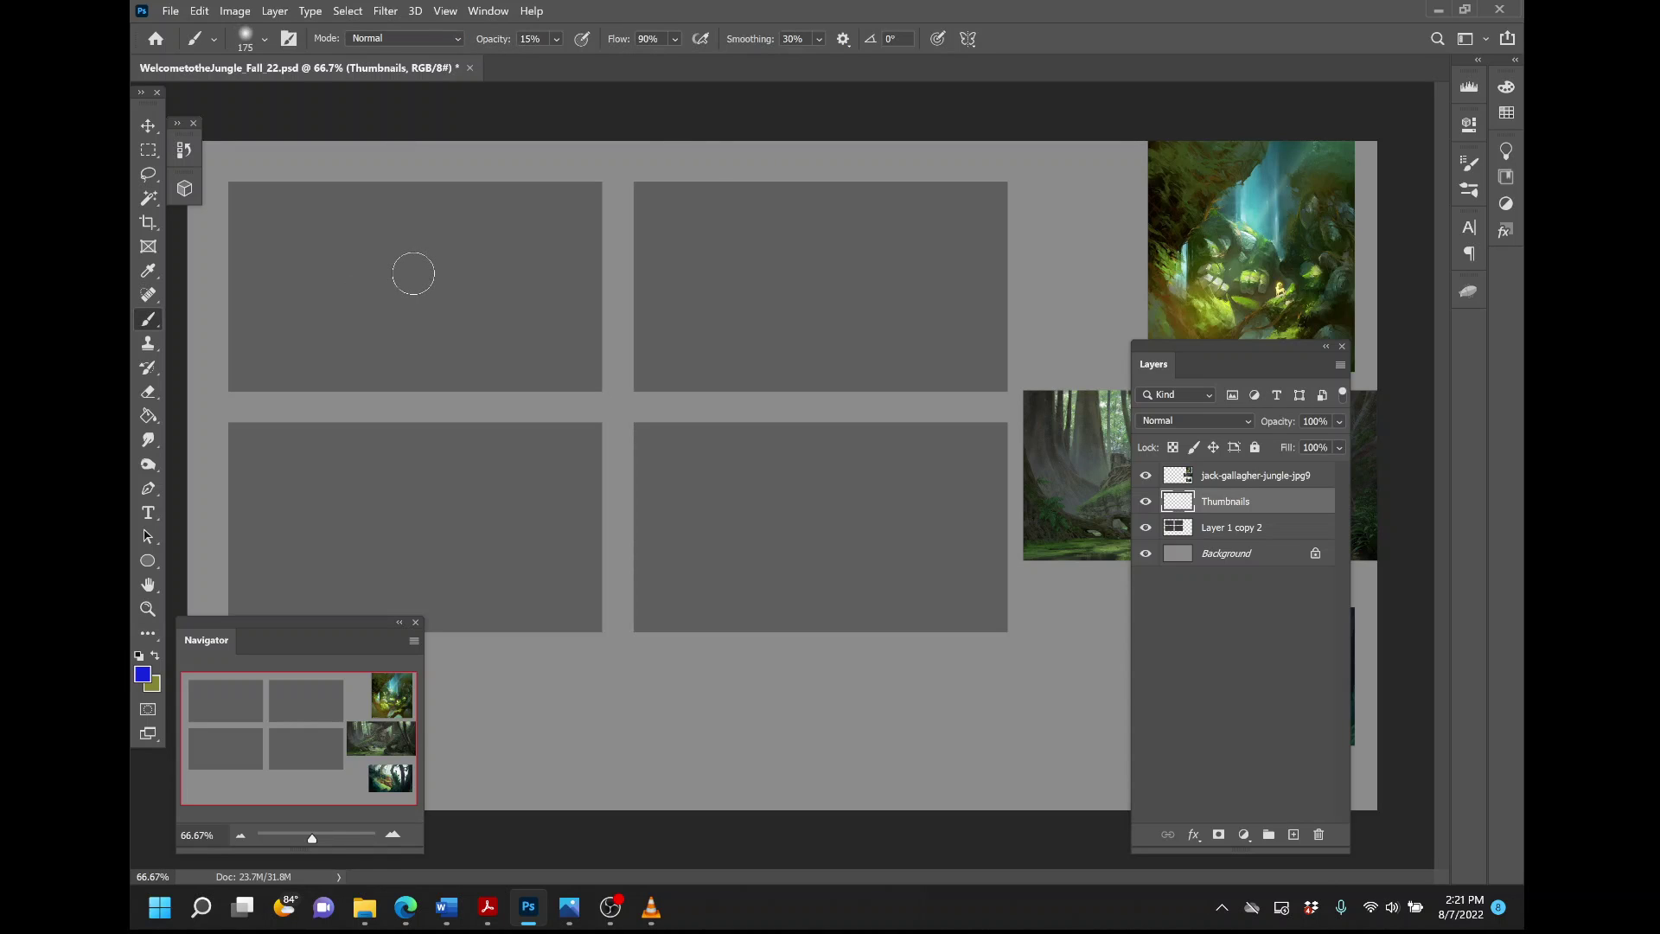
key("bracketleft")
key("bracketleft")
key("bracketleft")
key("bracketleft")
key("bracketleft")
key("bracketleft")
key("bracketleft")
key("bracketleft")
key("bracketleft")
key("bracketleft")
key("bracketleft")
key("bracketleft")
key("bracketleft")
left_click(265, 42)
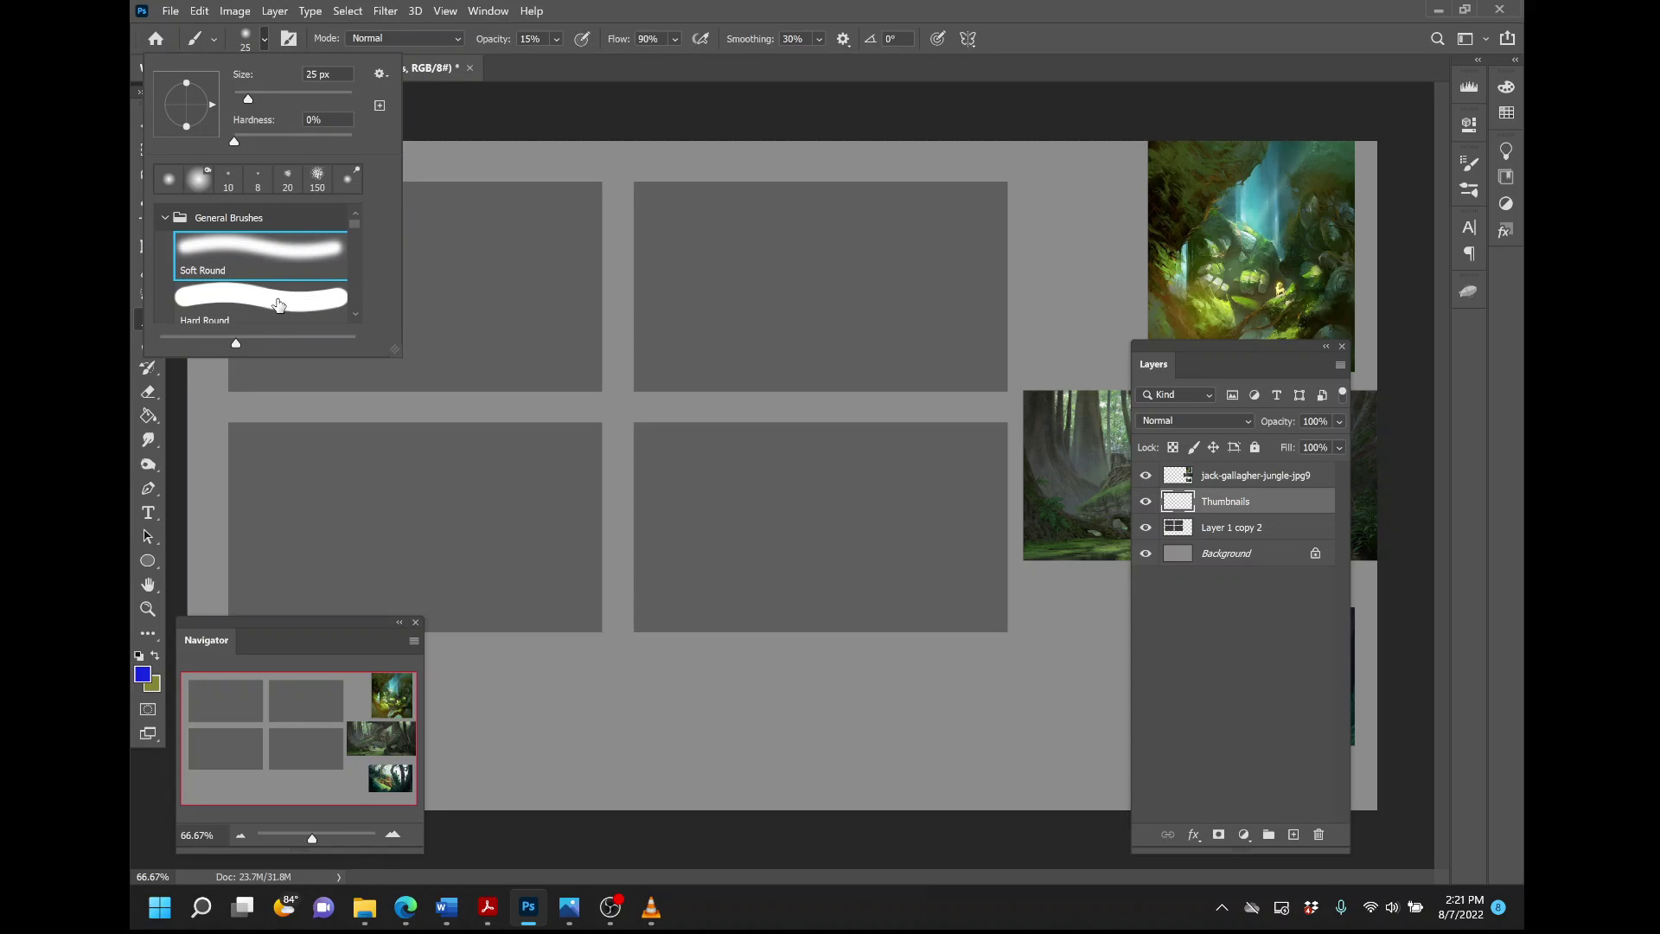
left_click(251, 304)
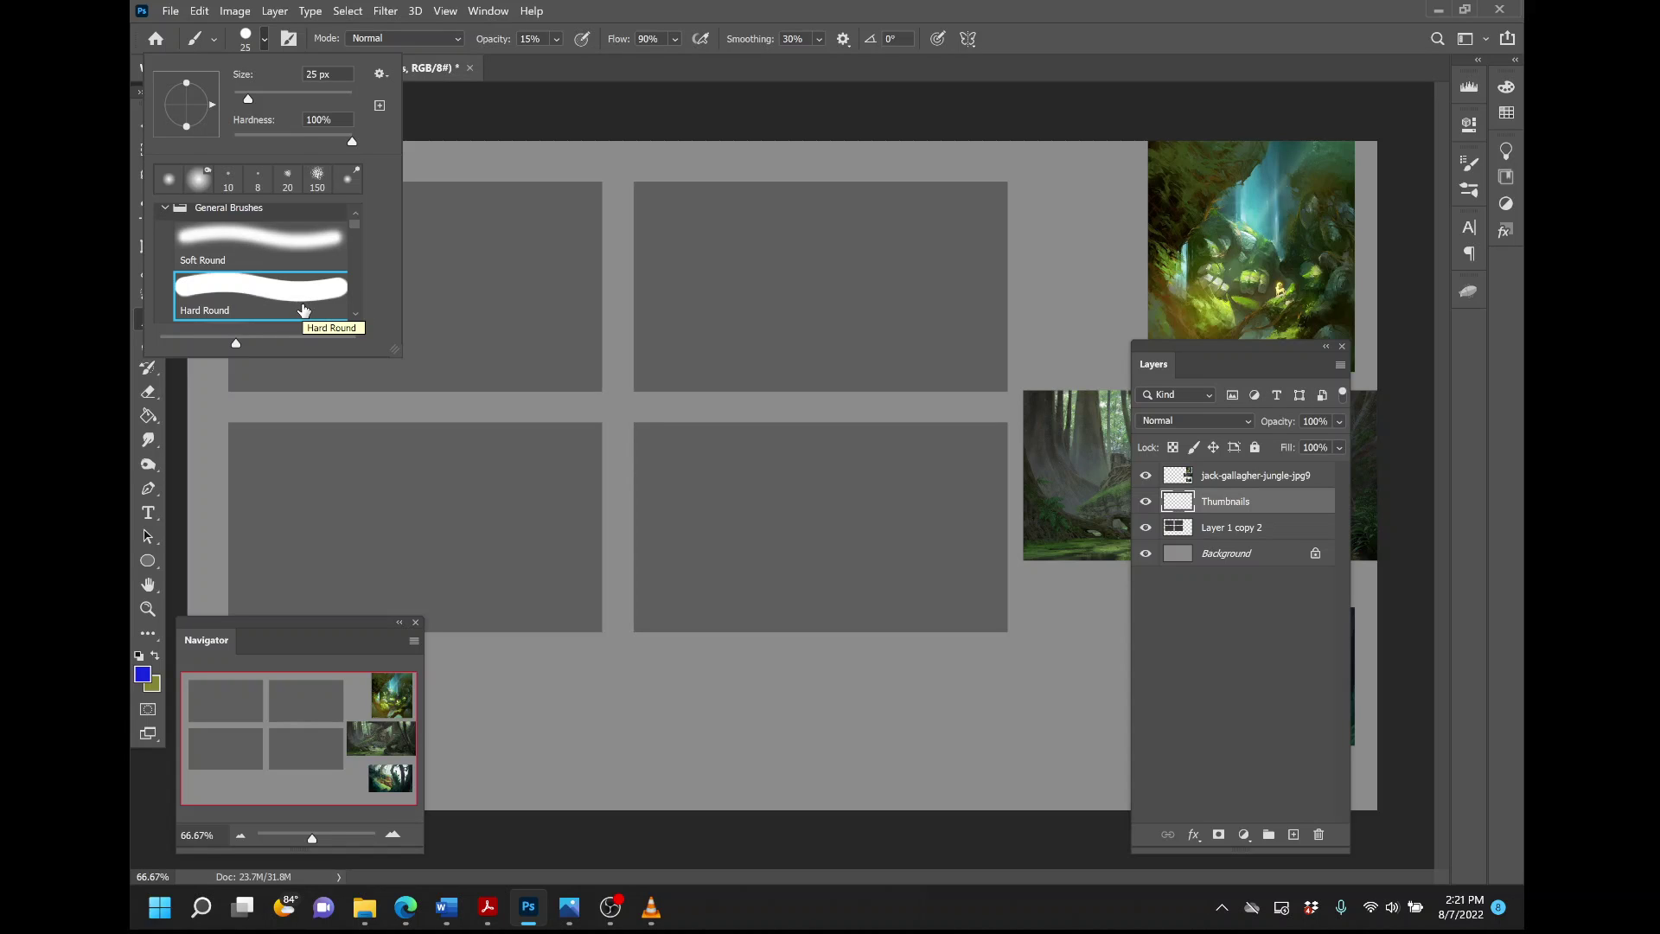
left_click(837, 9)
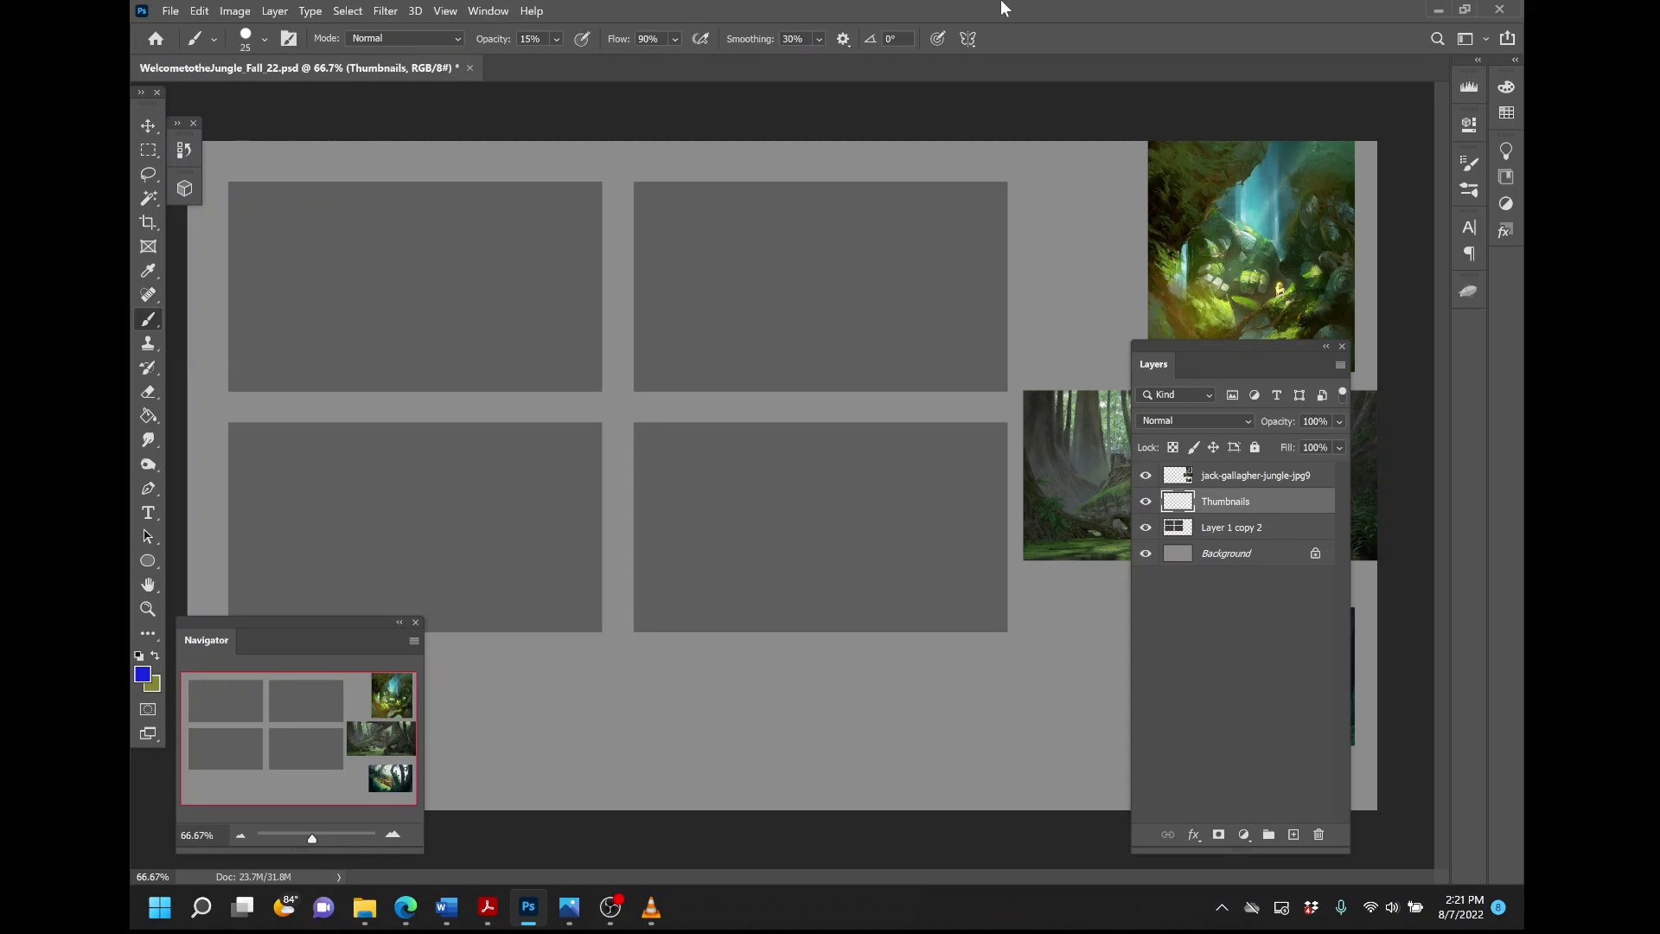
Enable Shape Dynamics in the brush settings and set the size jitter control to Pen Pressure.
left_click(1466, 126)
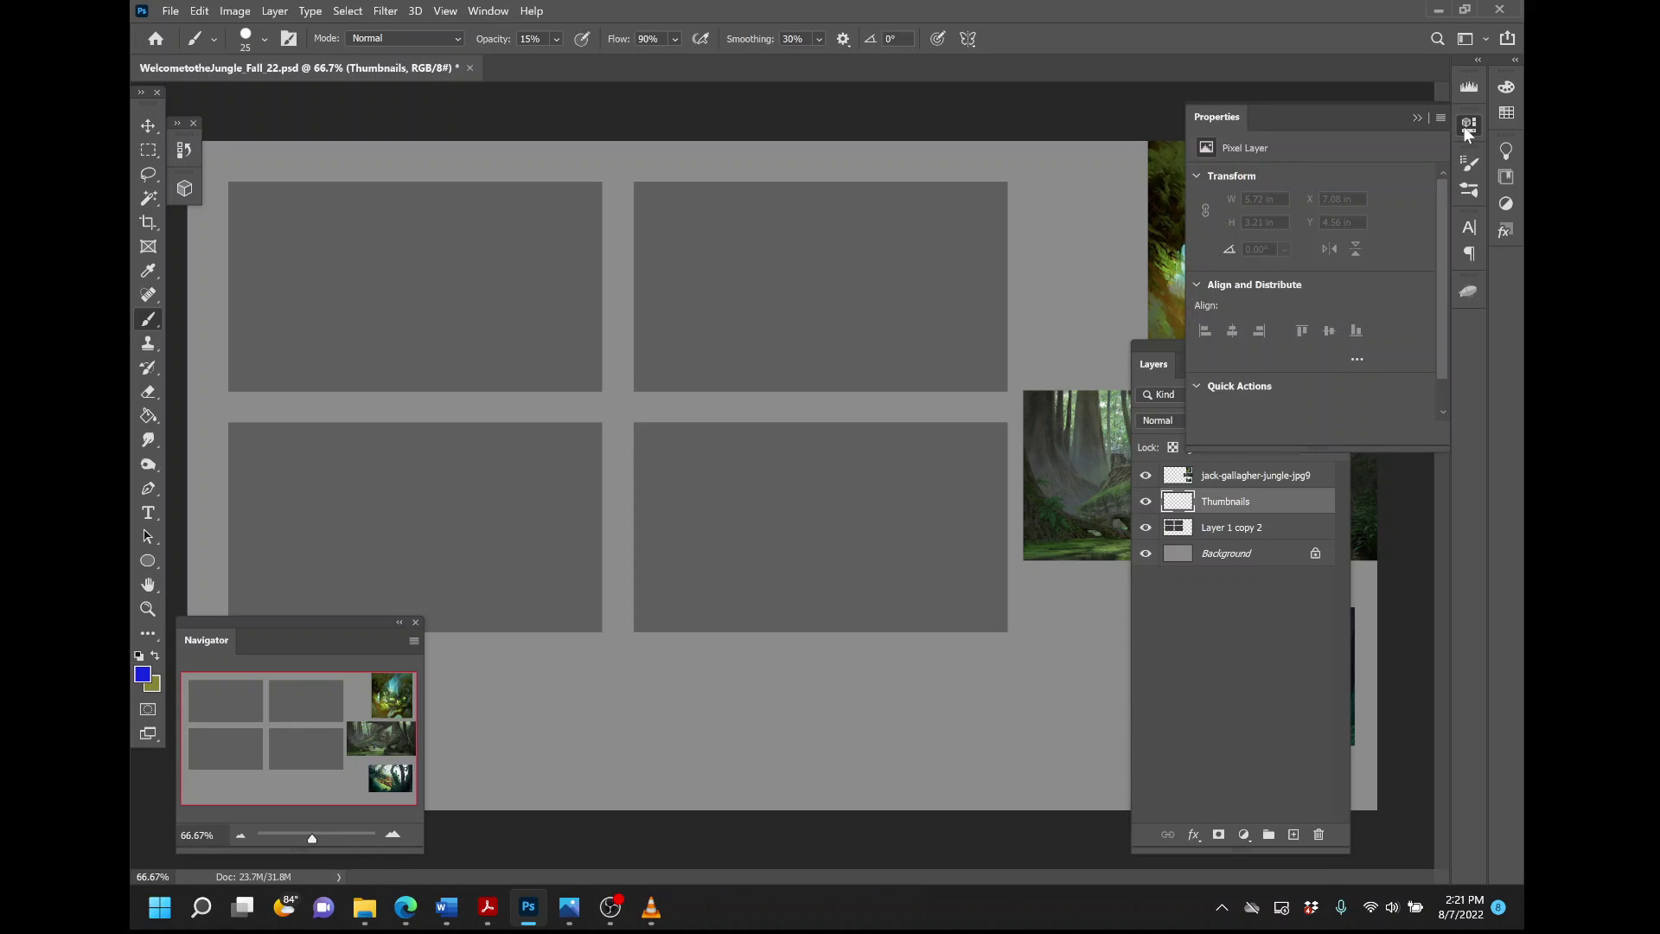
left_click(1467, 132)
left_click(1467, 190)
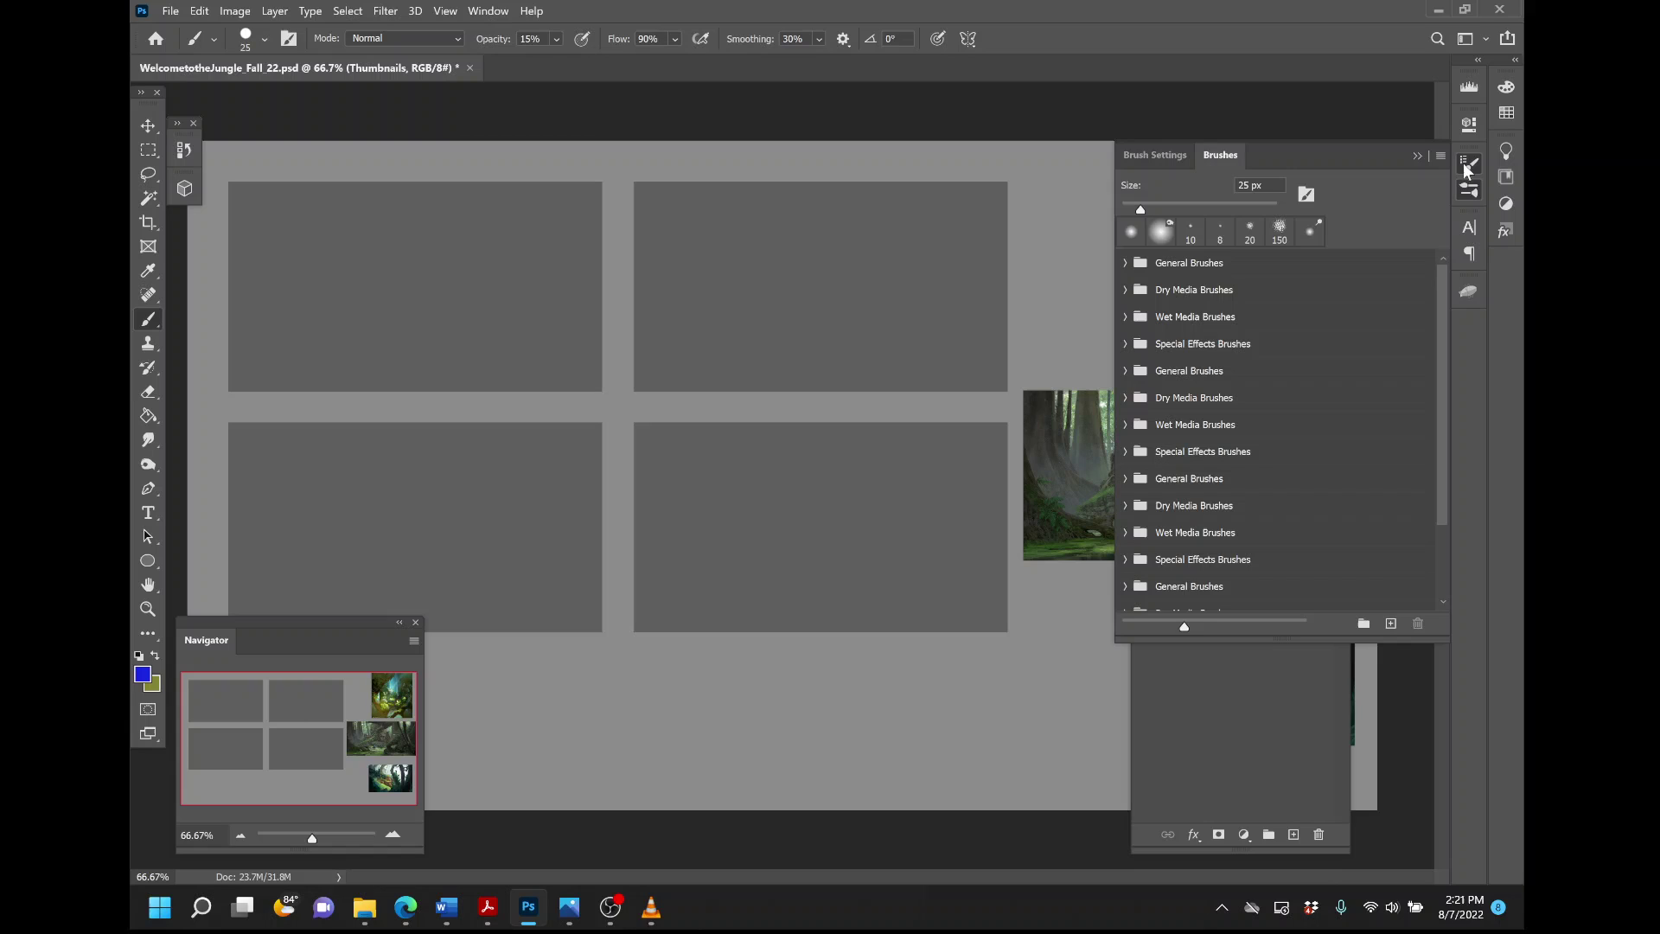
left_click(1153, 155)
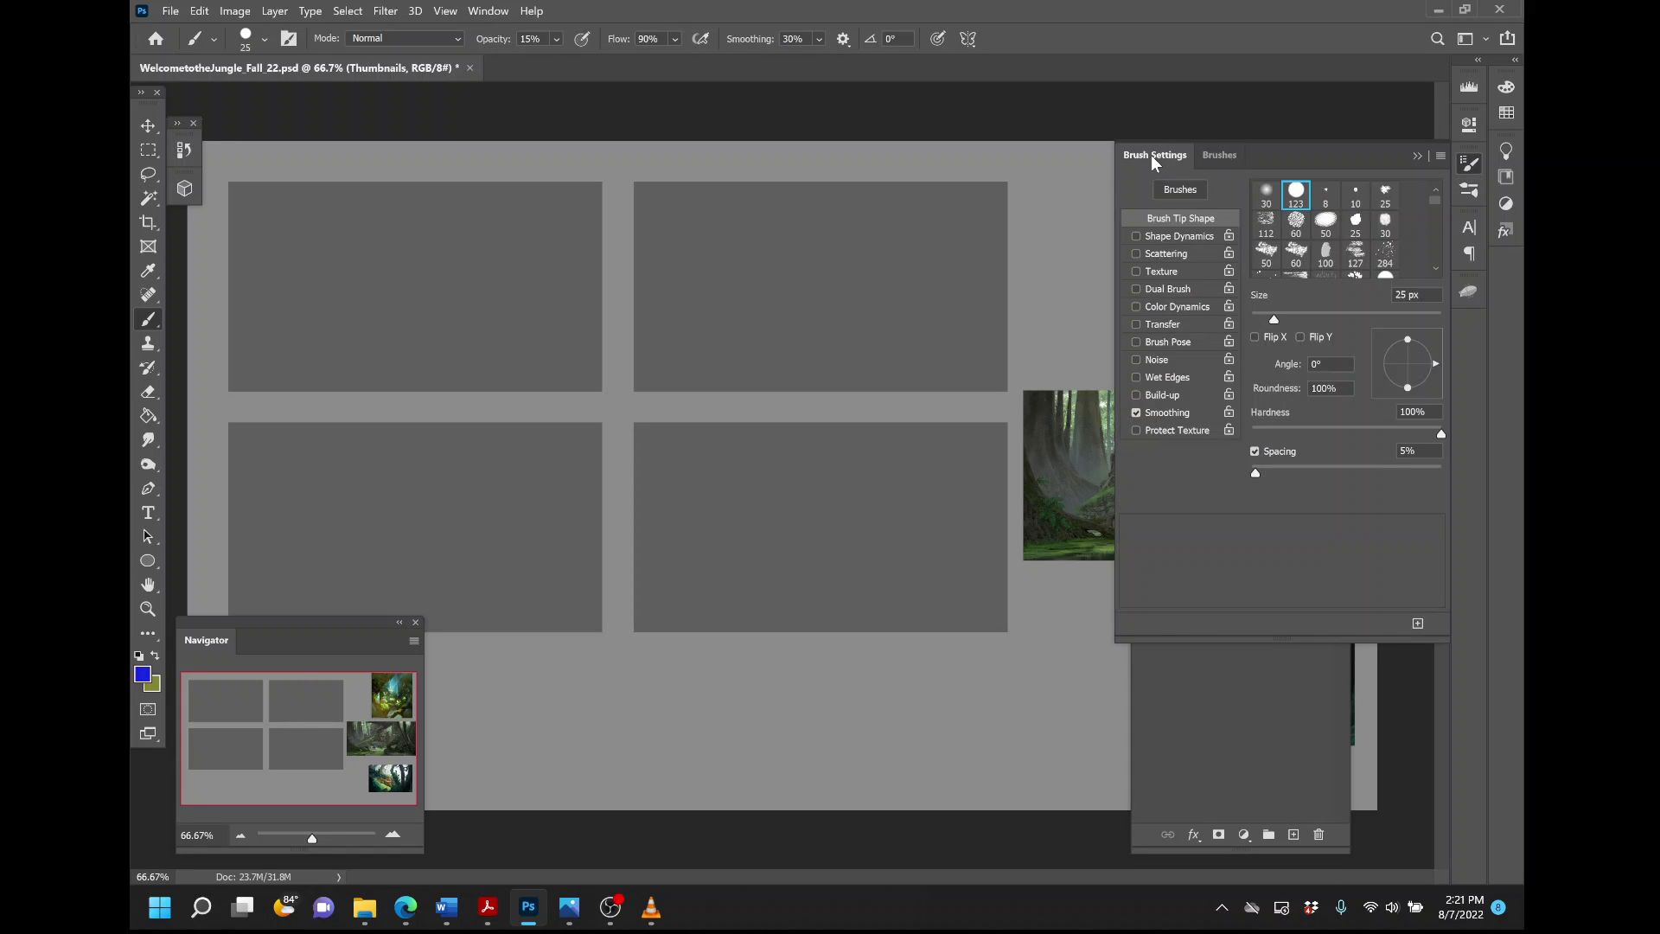
left_click(1189, 257)
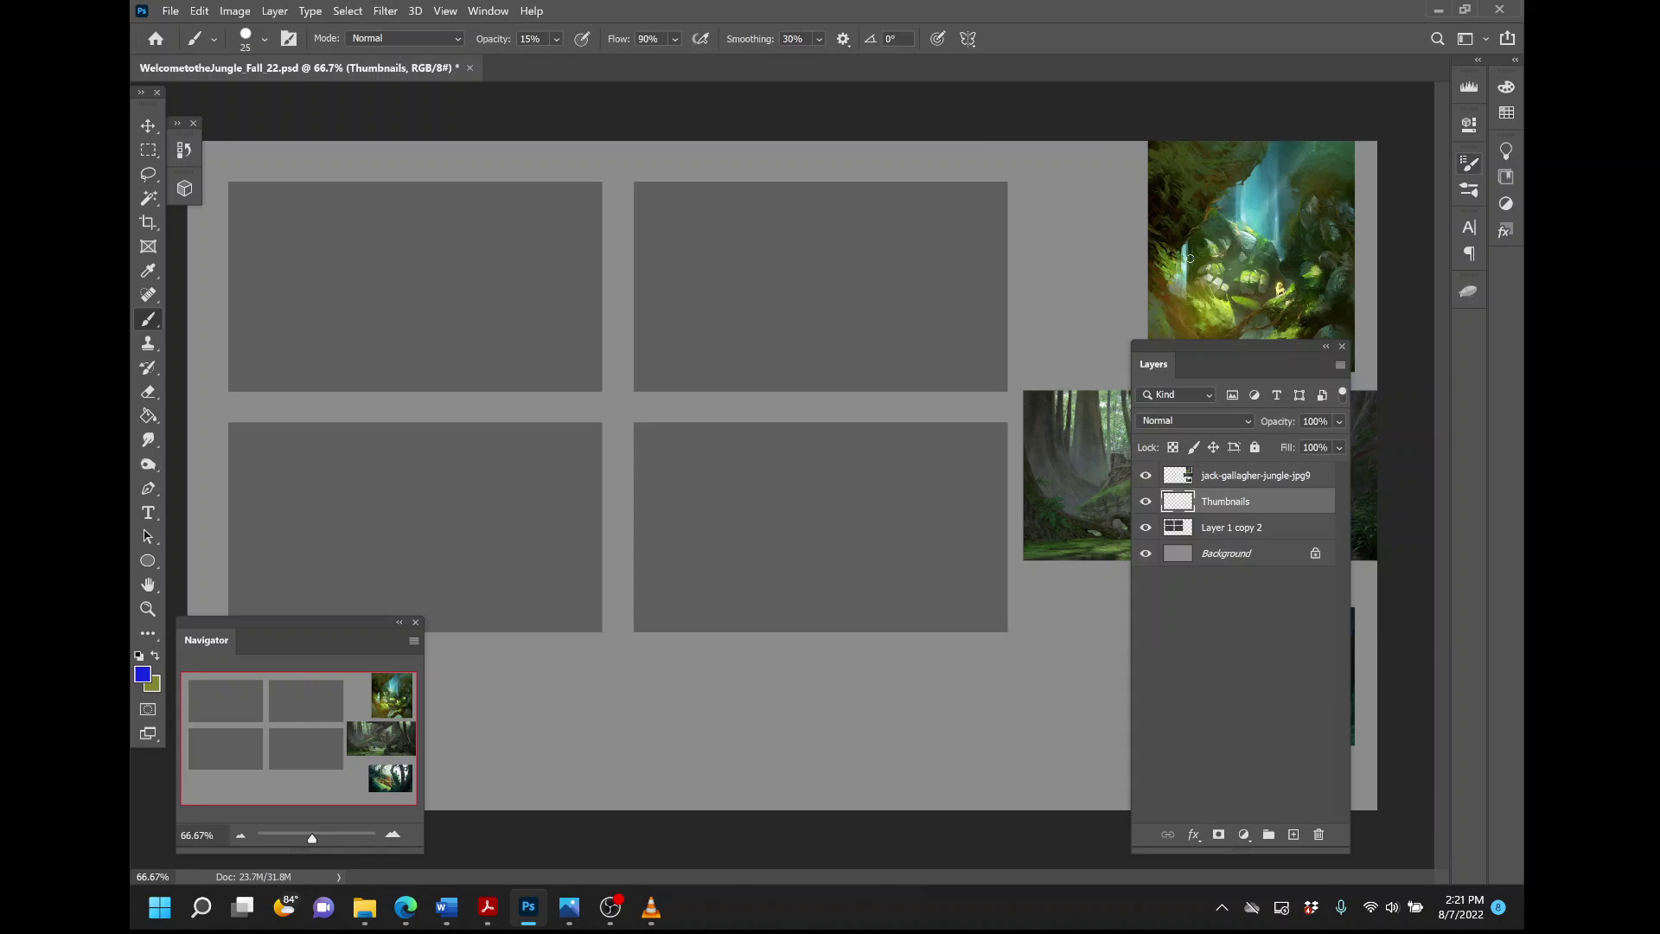
left_click(1467, 163)
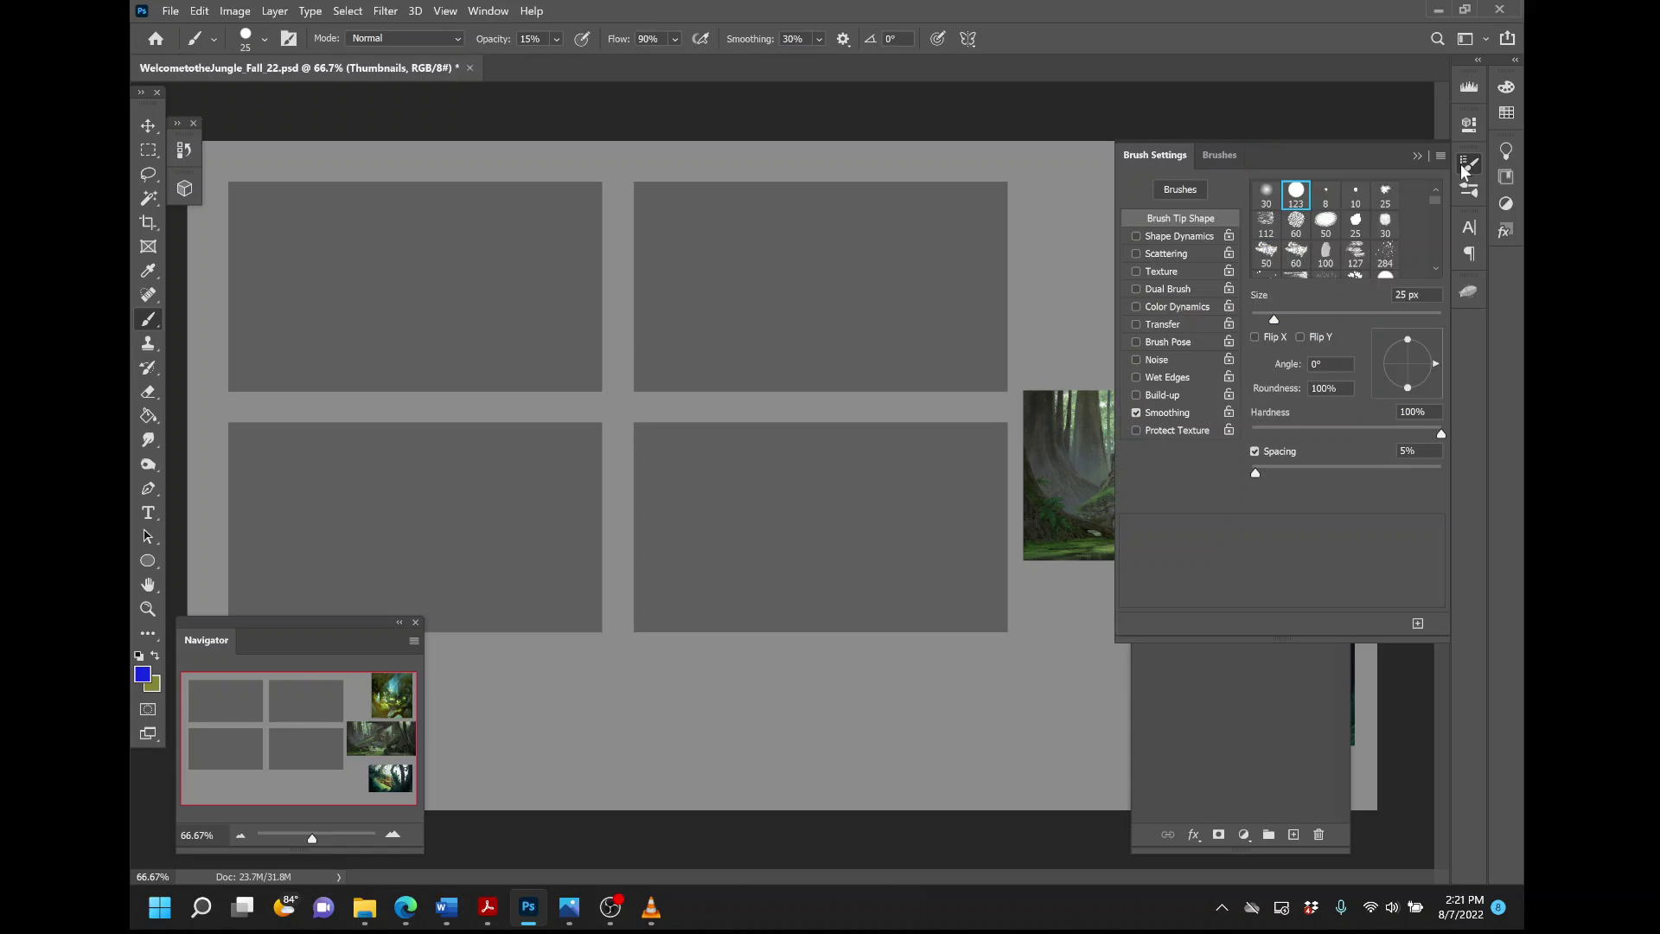
left_click(1158, 235)
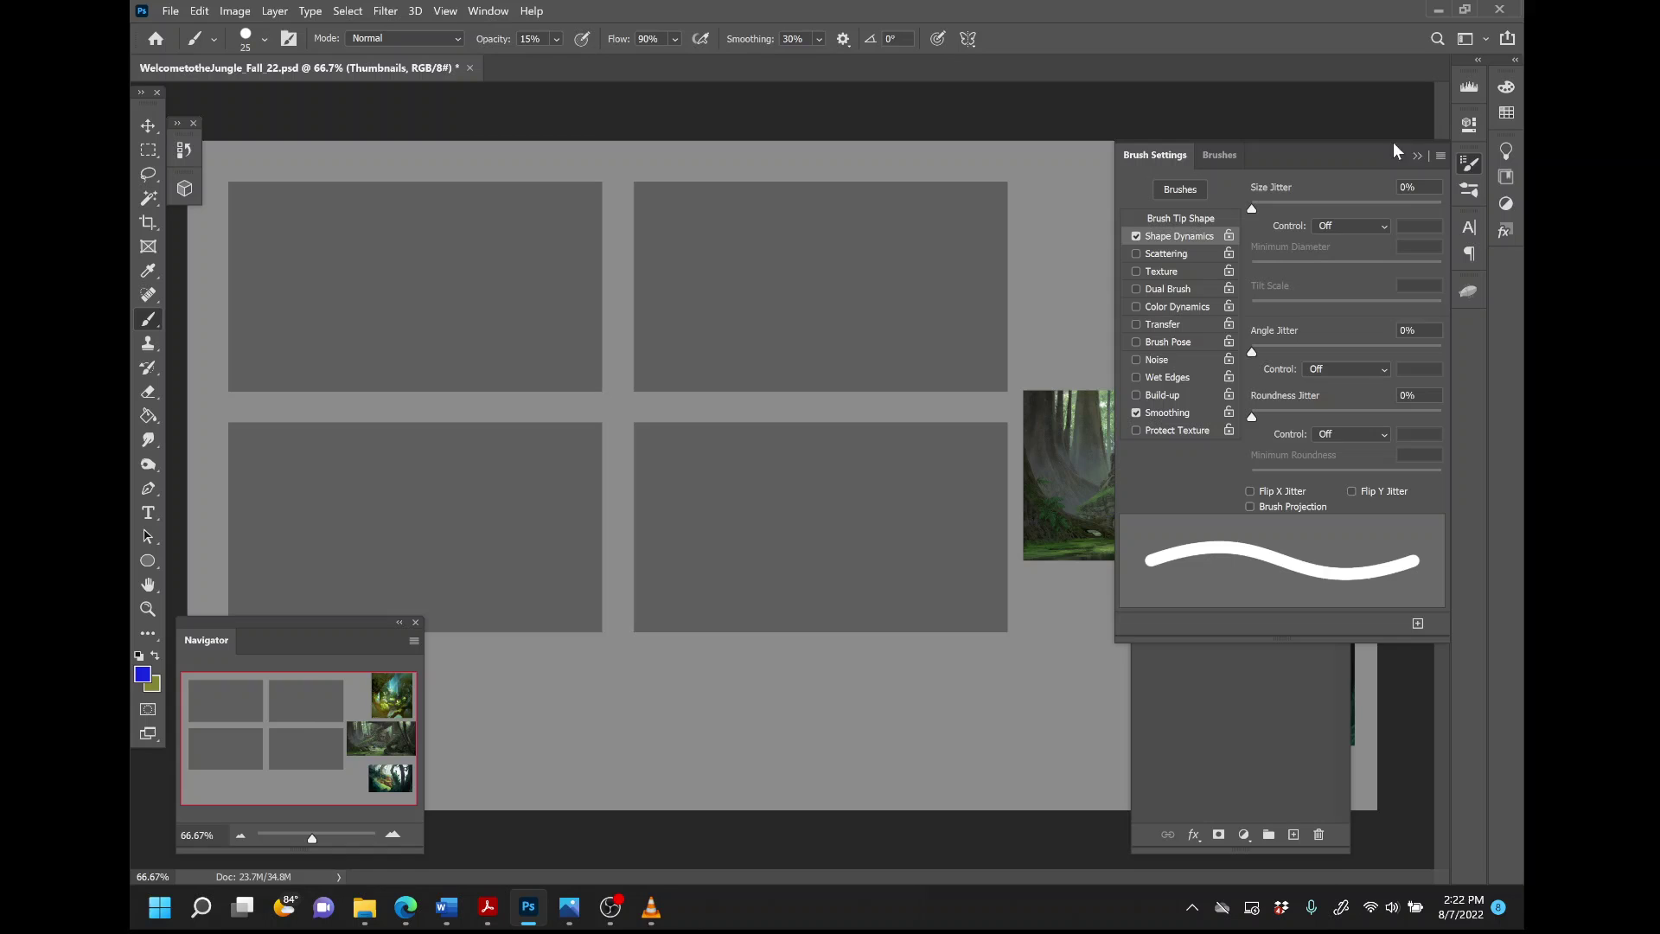
left_click(1350, 225)
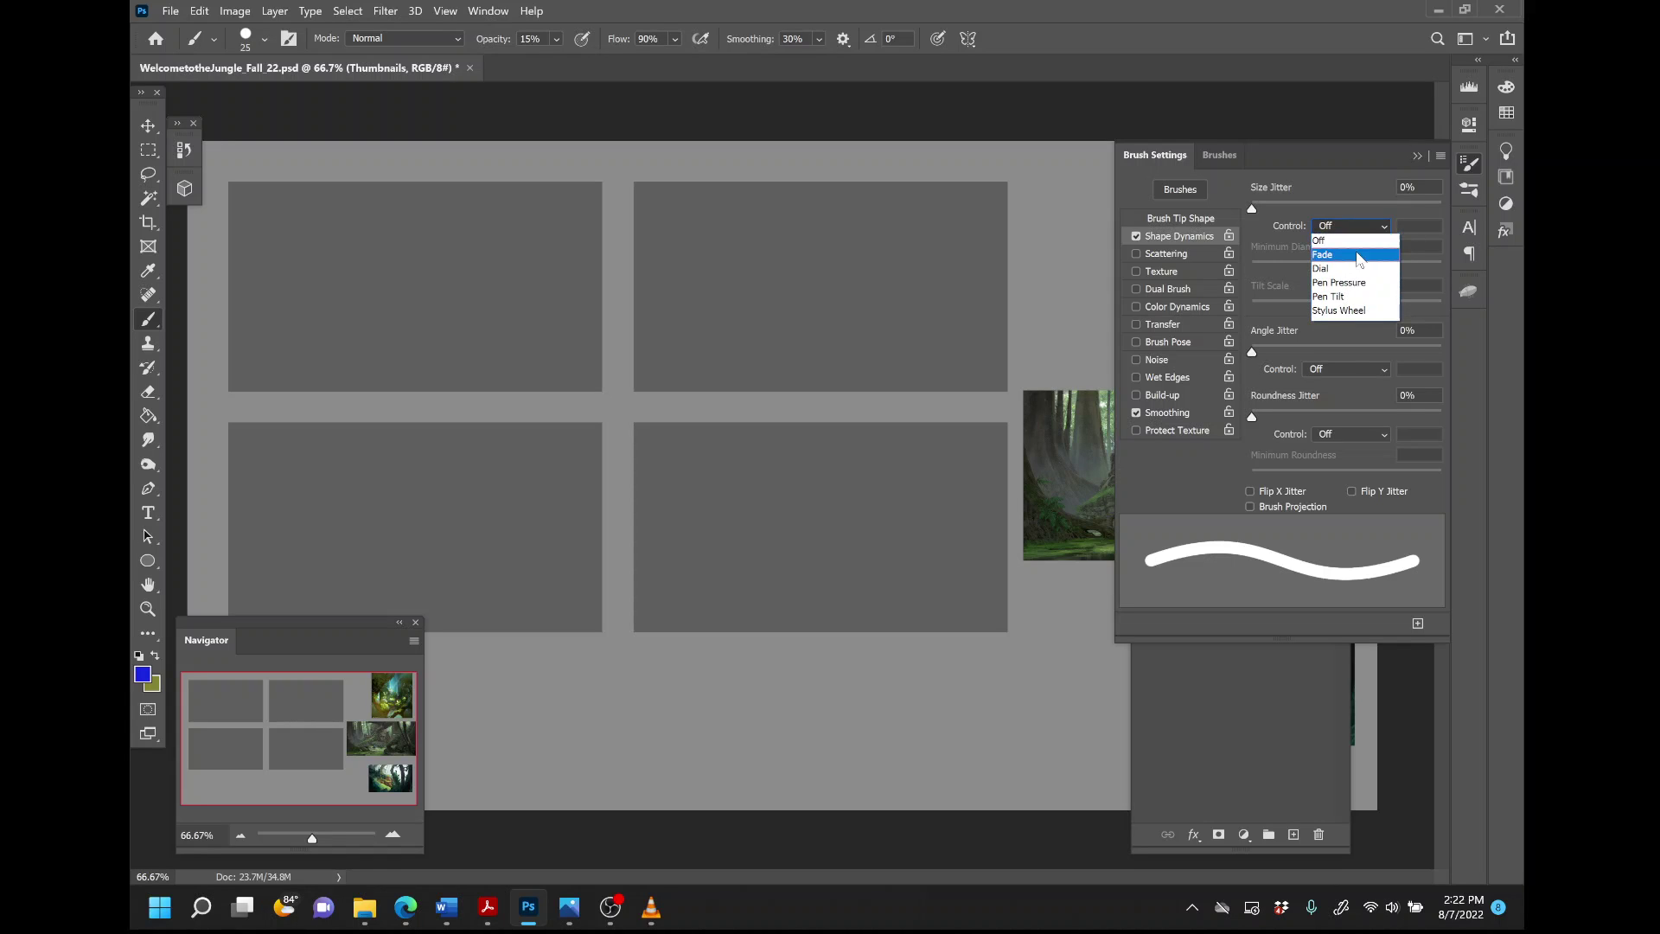
left_click(1358, 283)
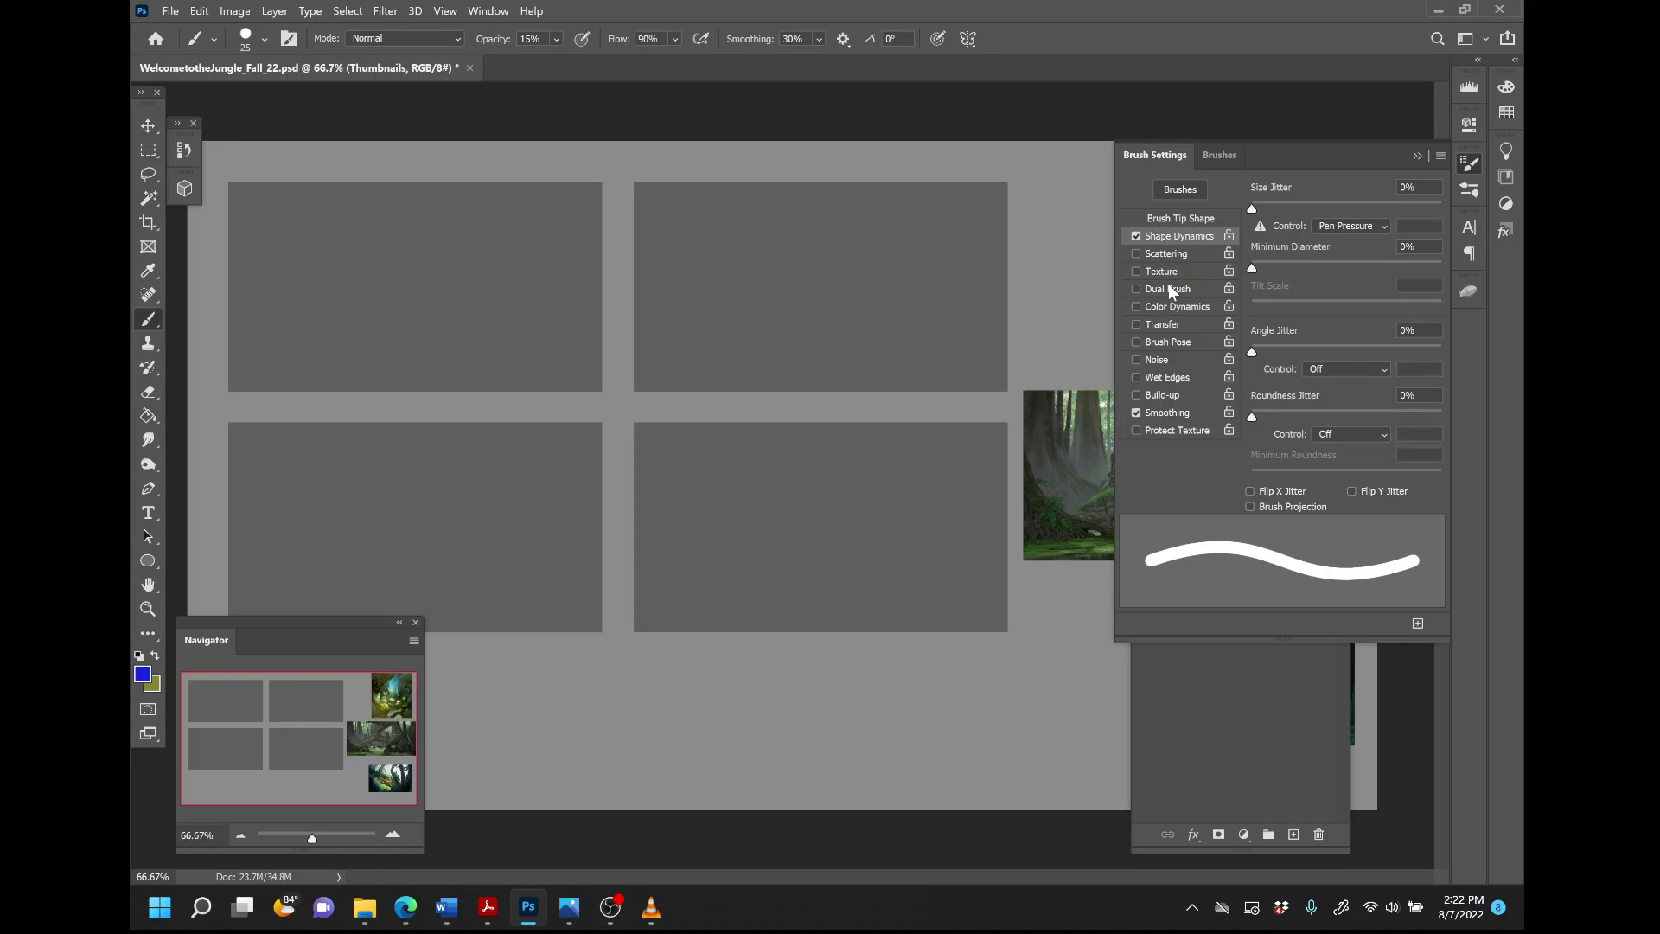
Enable Transfer for the brush and set the opacity jitter control to Pen Pressure.
left_click(1164, 325)
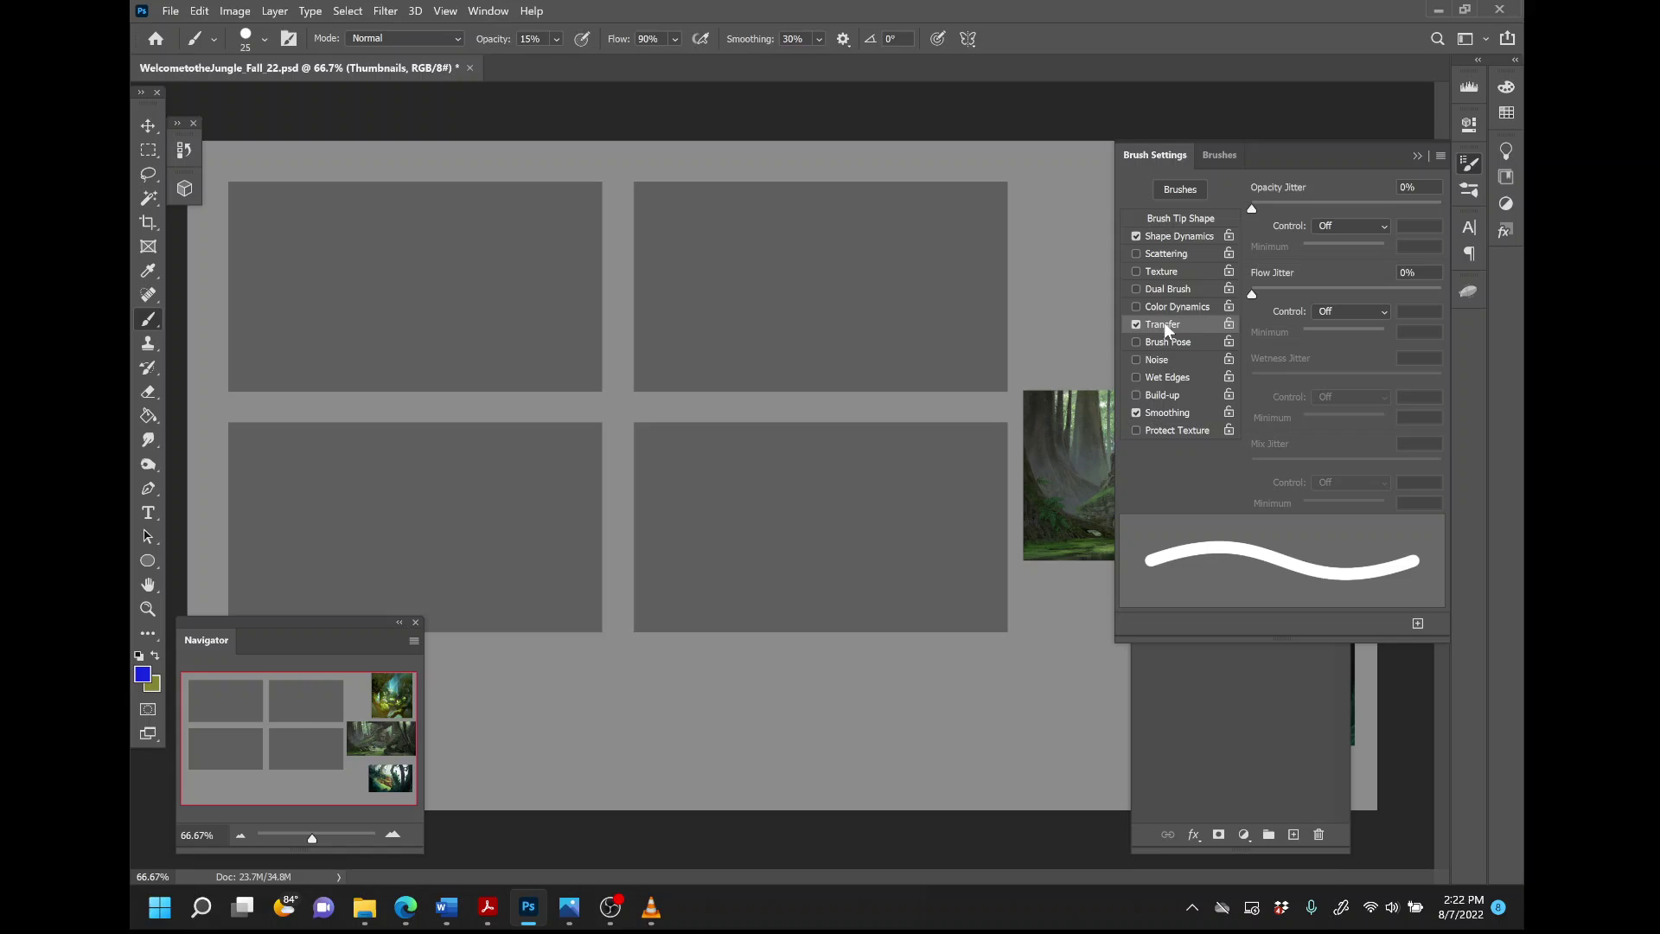
left_click(1345, 222)
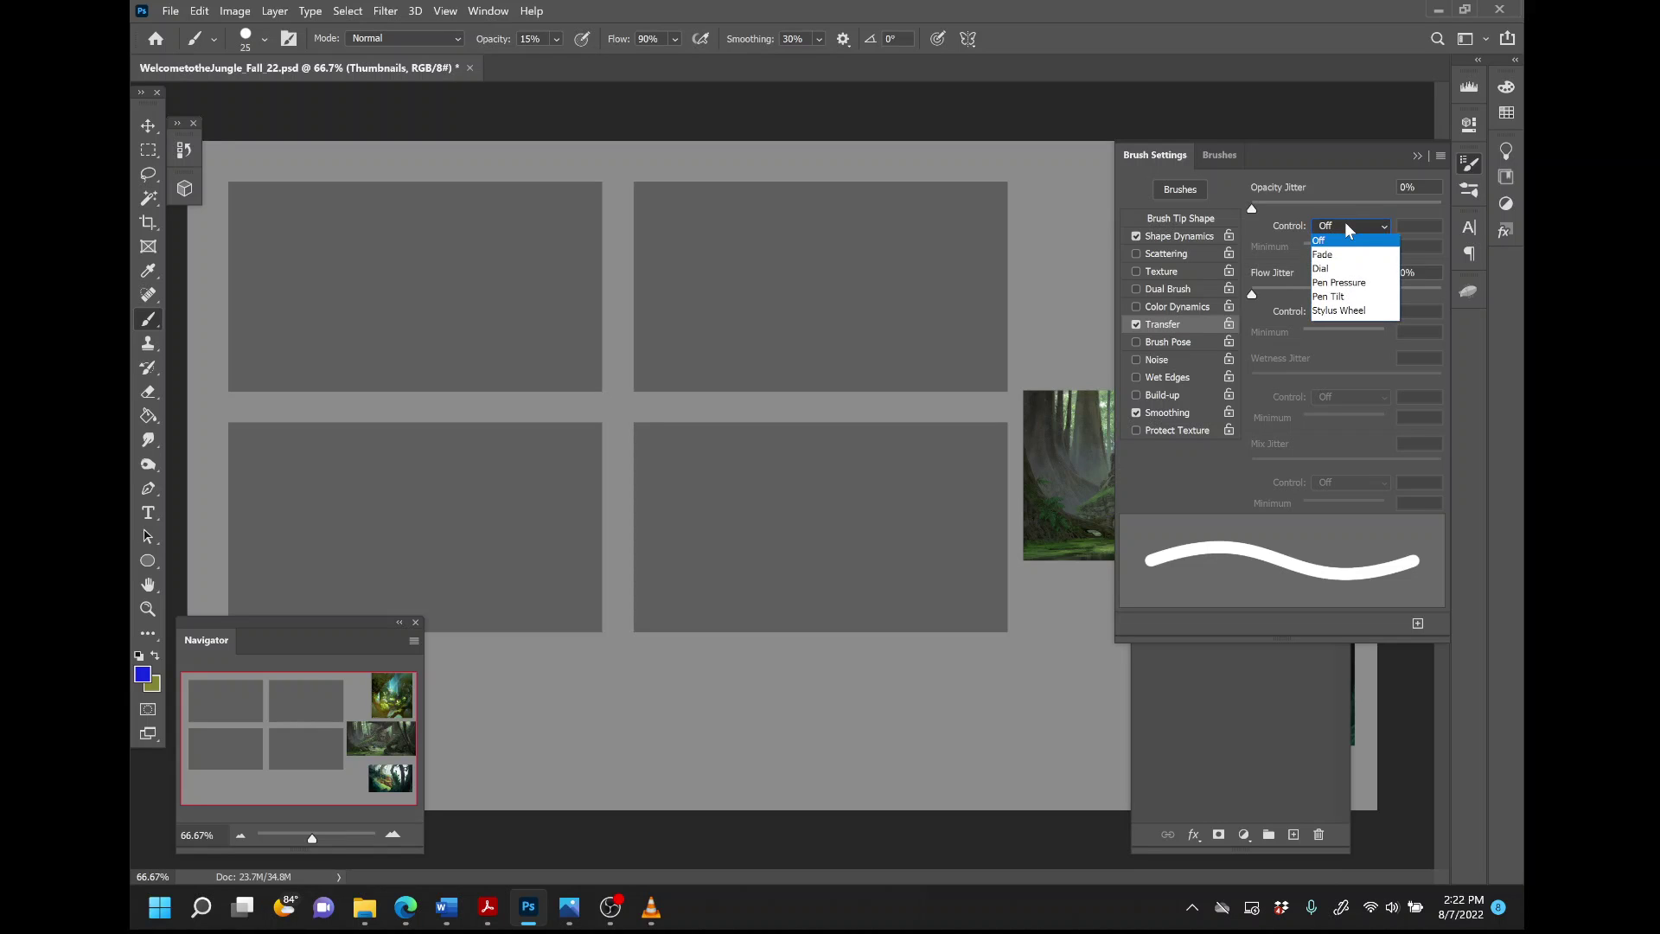
left_click(1337, 280)
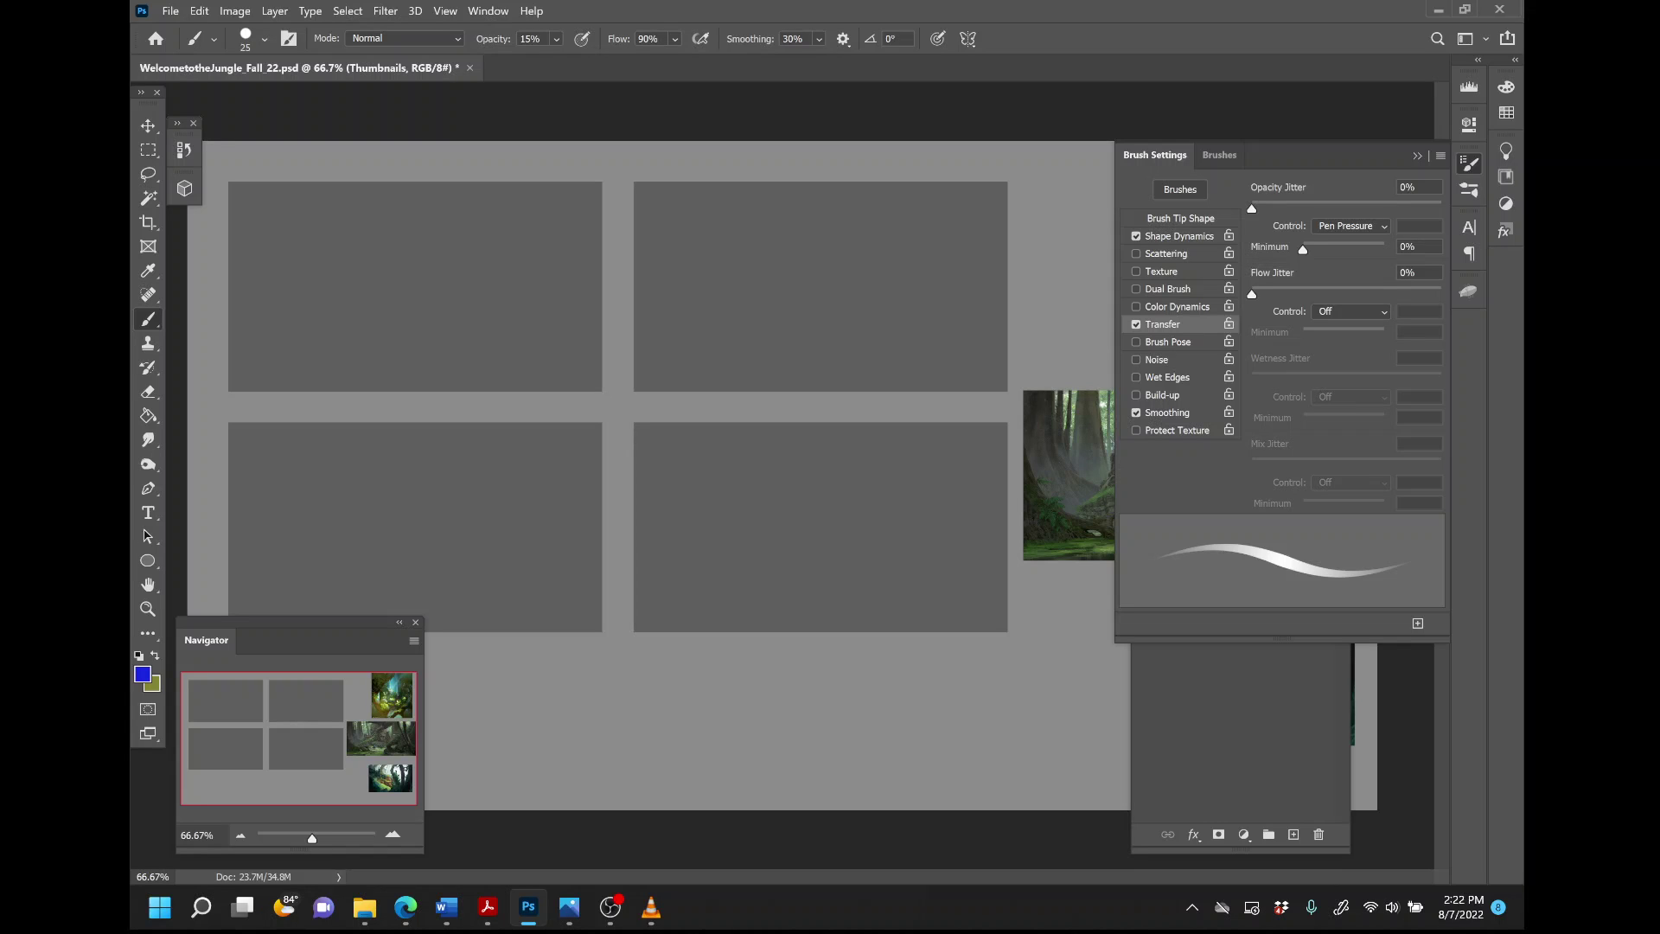
Set the brush opacity to 50% and collapse the brush settings.
left_click(555, 40)
left_click(588, 59)
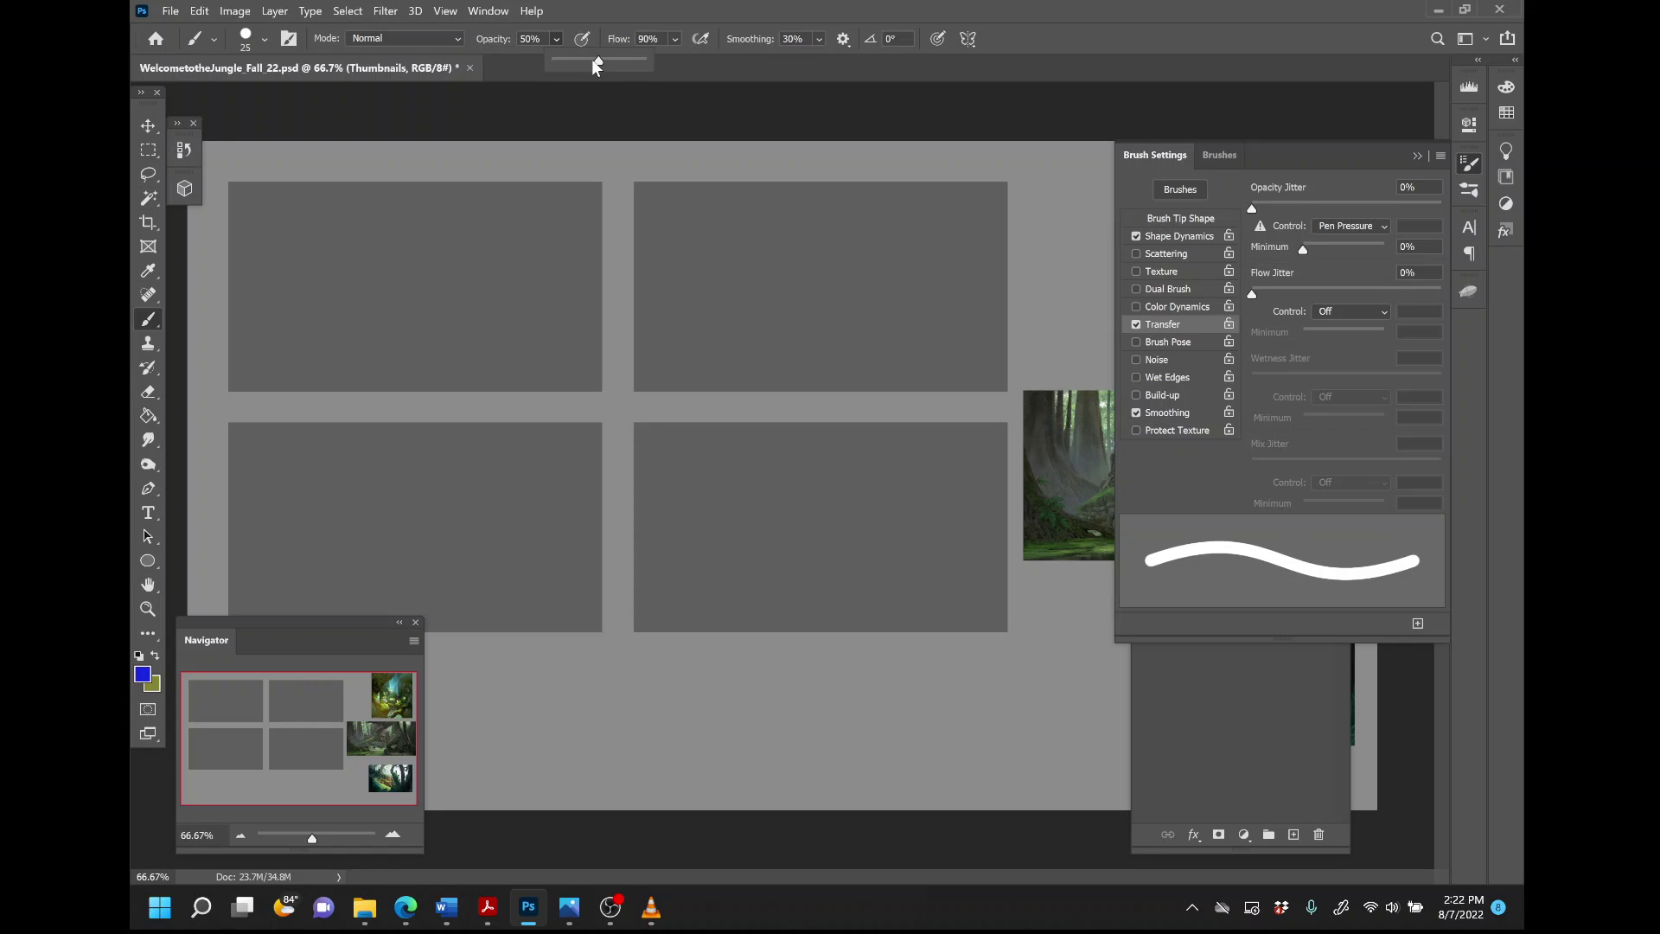
left_click(1418, 159)
left_click(1418, 159)
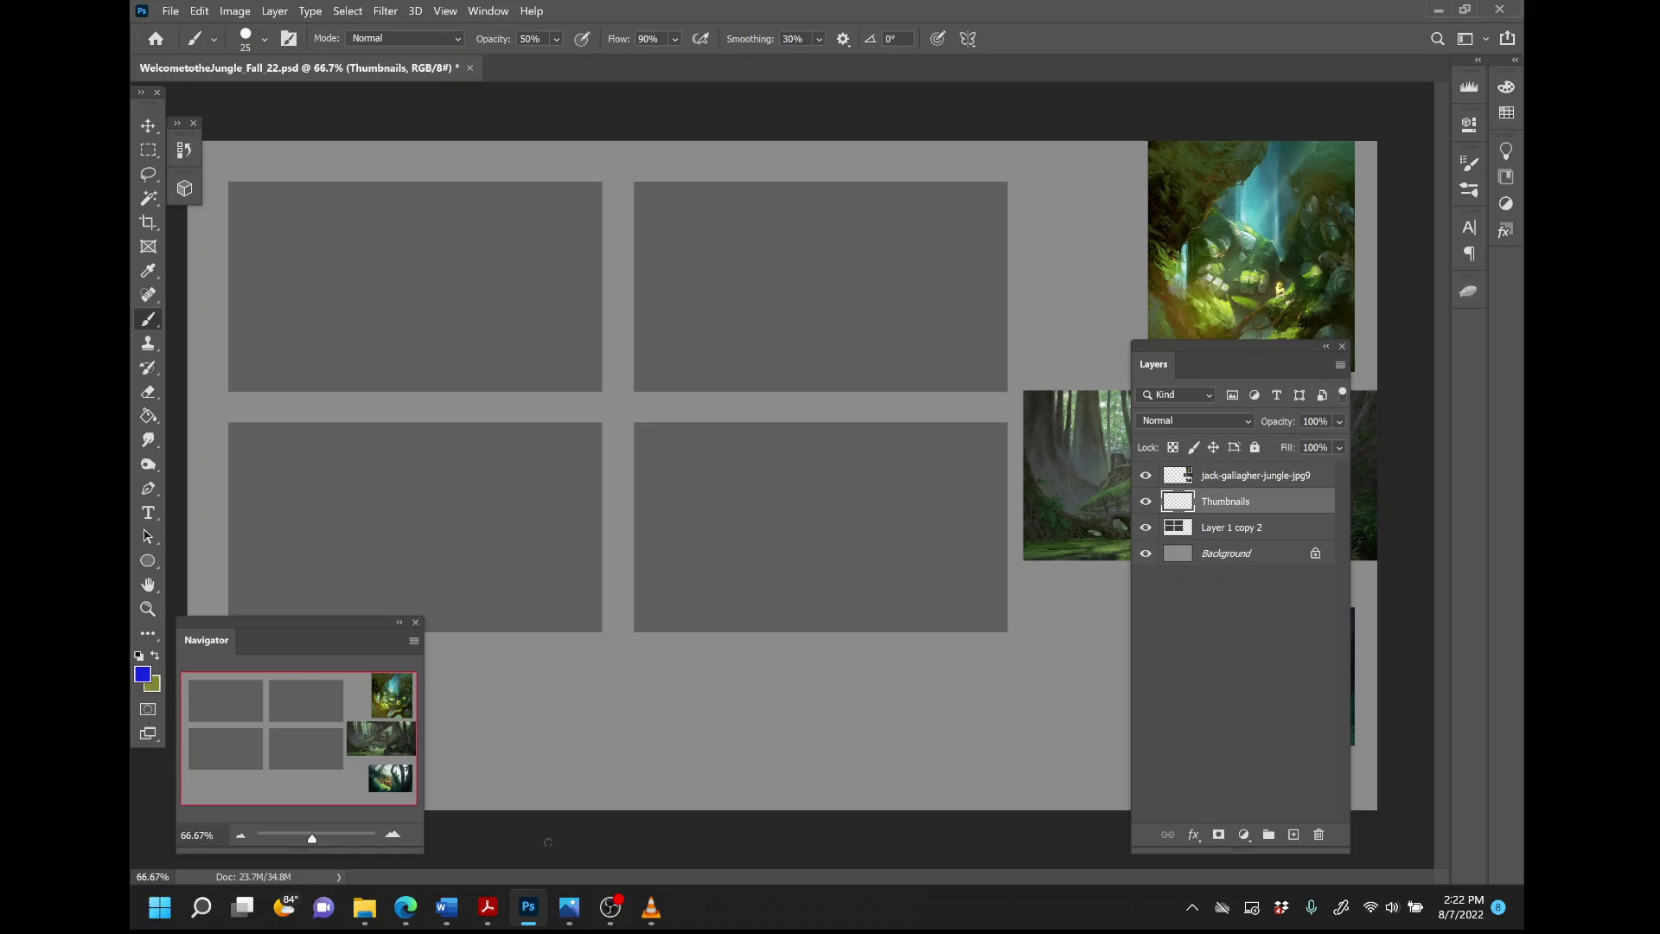
mouse_move(609, 909)
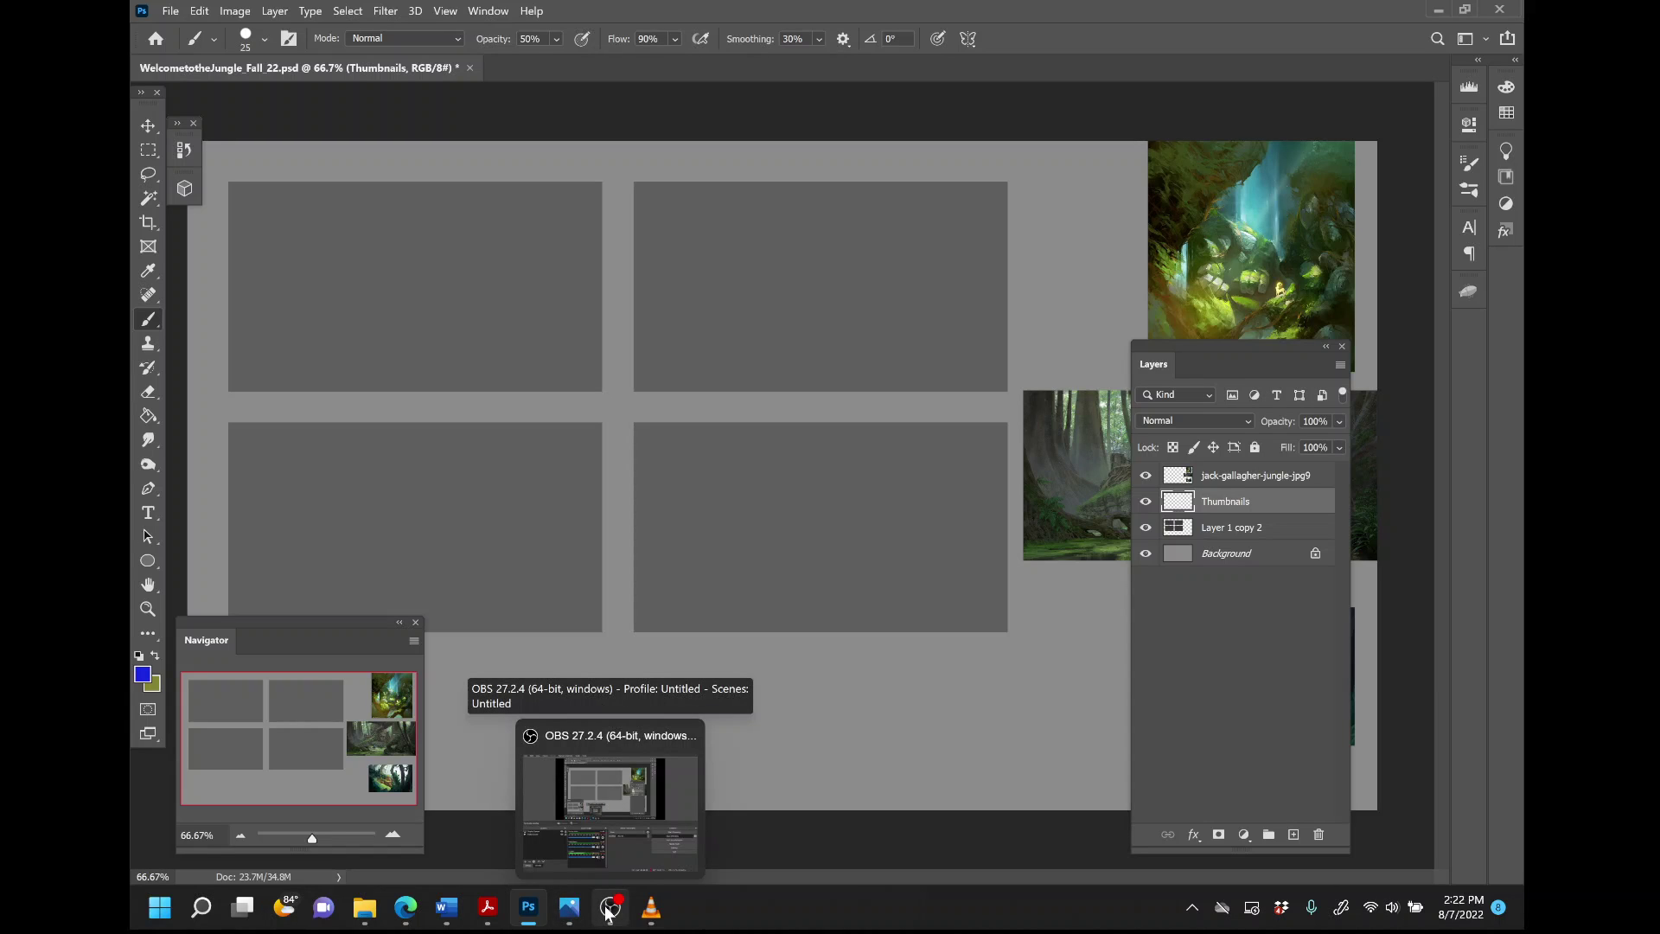
left_click(609, 910)
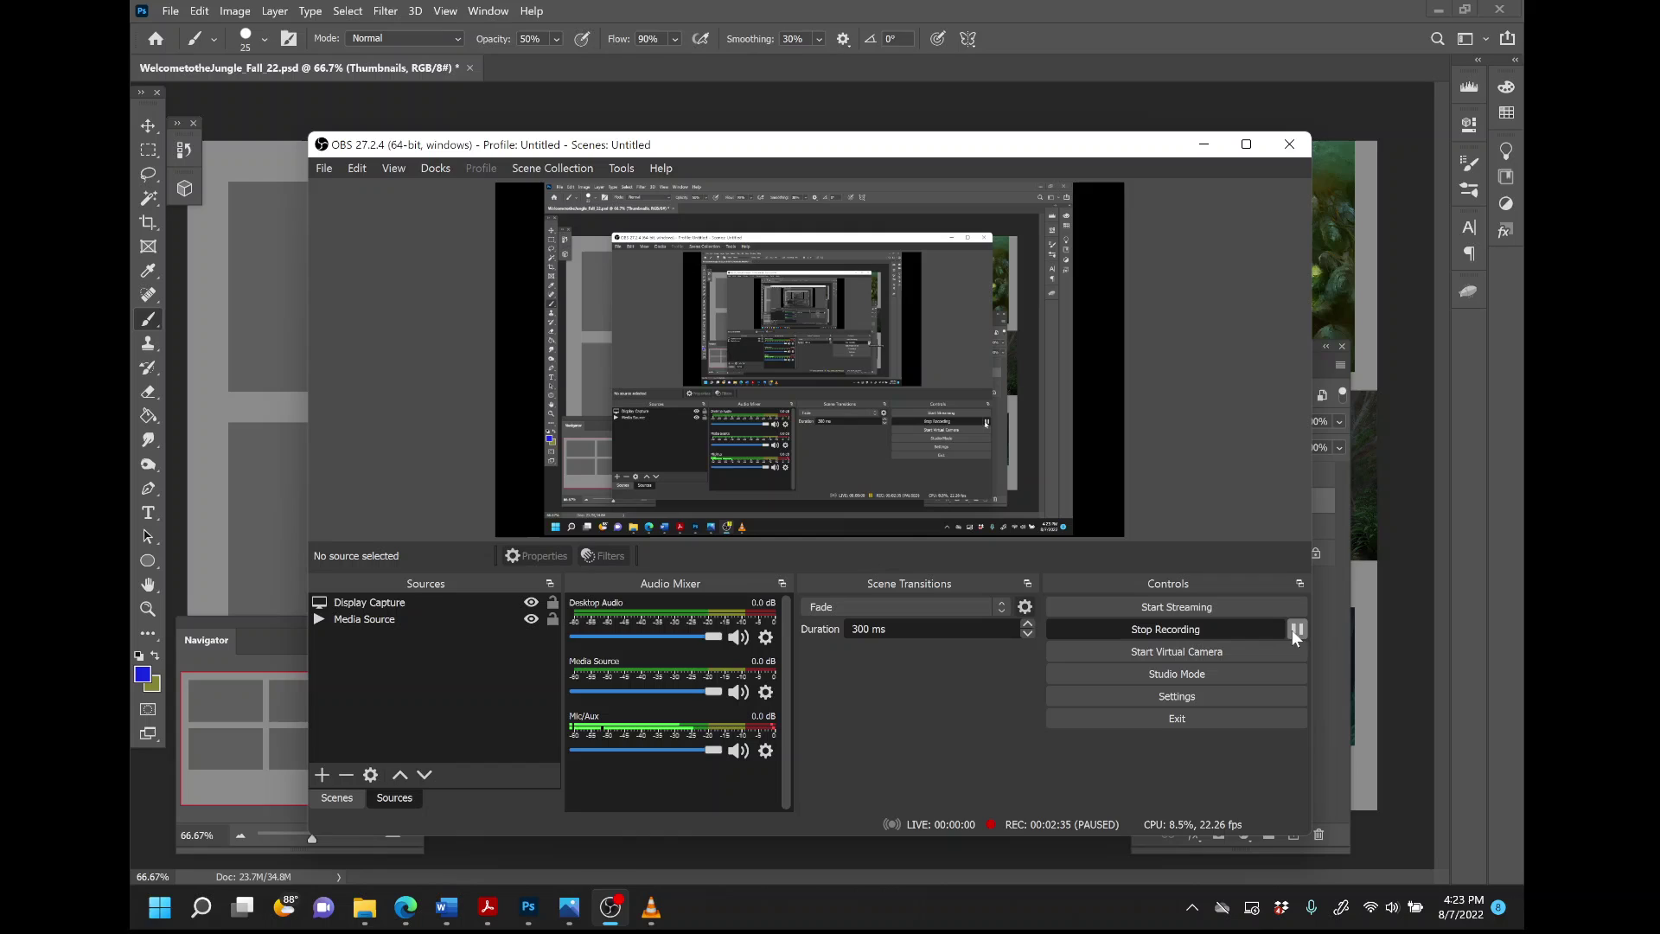
left_click(1133, 53)
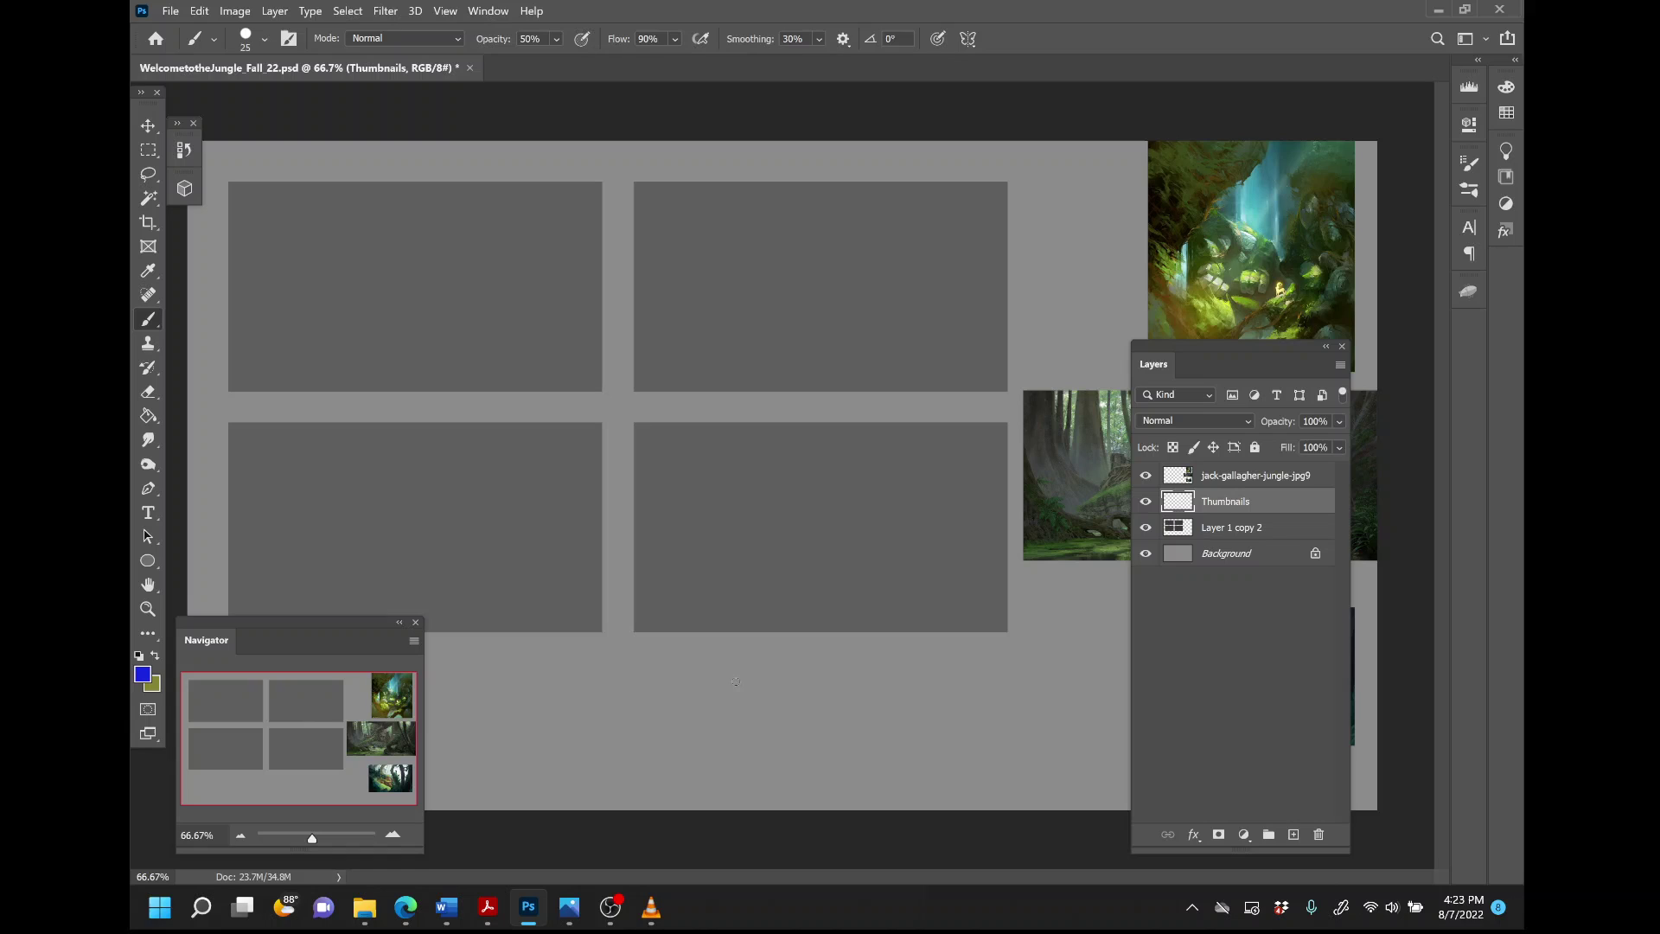
Set the brush size to 30 px.
key("bracketleft")
key("bracketleft")
key("bracketright")
key("bracketright")
key("bracketright")
Move the Layers panel off the reference images and draw a blue arrow pointing at the waterfall reference.
left_click_drag(1237, 348, 965, 697)
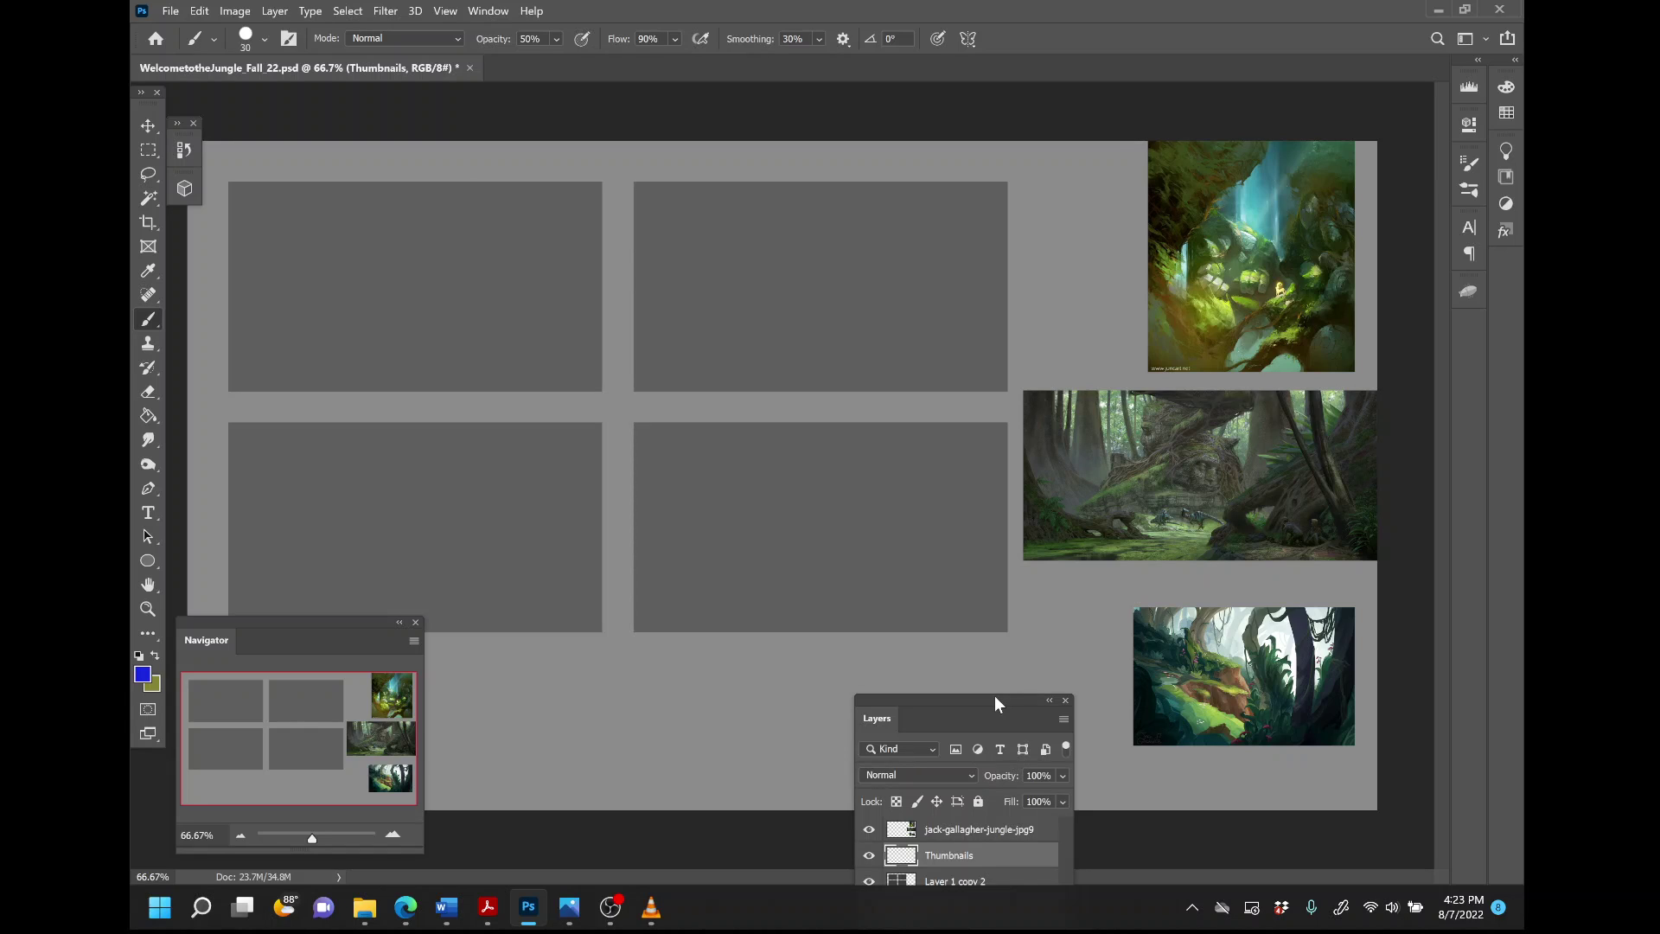
mouse_move(1087, 231)
left_mouse_down()
mouse_move(1140, 199)
mouse_move(1110, 198)
mouse_move(1141, 215)
left_mouse_up()
Sketch a winding contour down the left part of the upper-left thumbnail frame, with long curved ground lines sweeping across the middle.
mouse_move(339, 184)
left_mouse_down()
mouse_move(297, 290)
mouse_move(302, 251)
mouse_move(312, 278)
mouse_move(264, 332)
mouse_move(272, 313)
mouse_move(275, 354)
mouse_move(265, 330)
mouse_move(335, 384)
mouse_move(290, 347)
mouse_move(317, 377)
mouse_move(380, 389)
left_mouse_up()
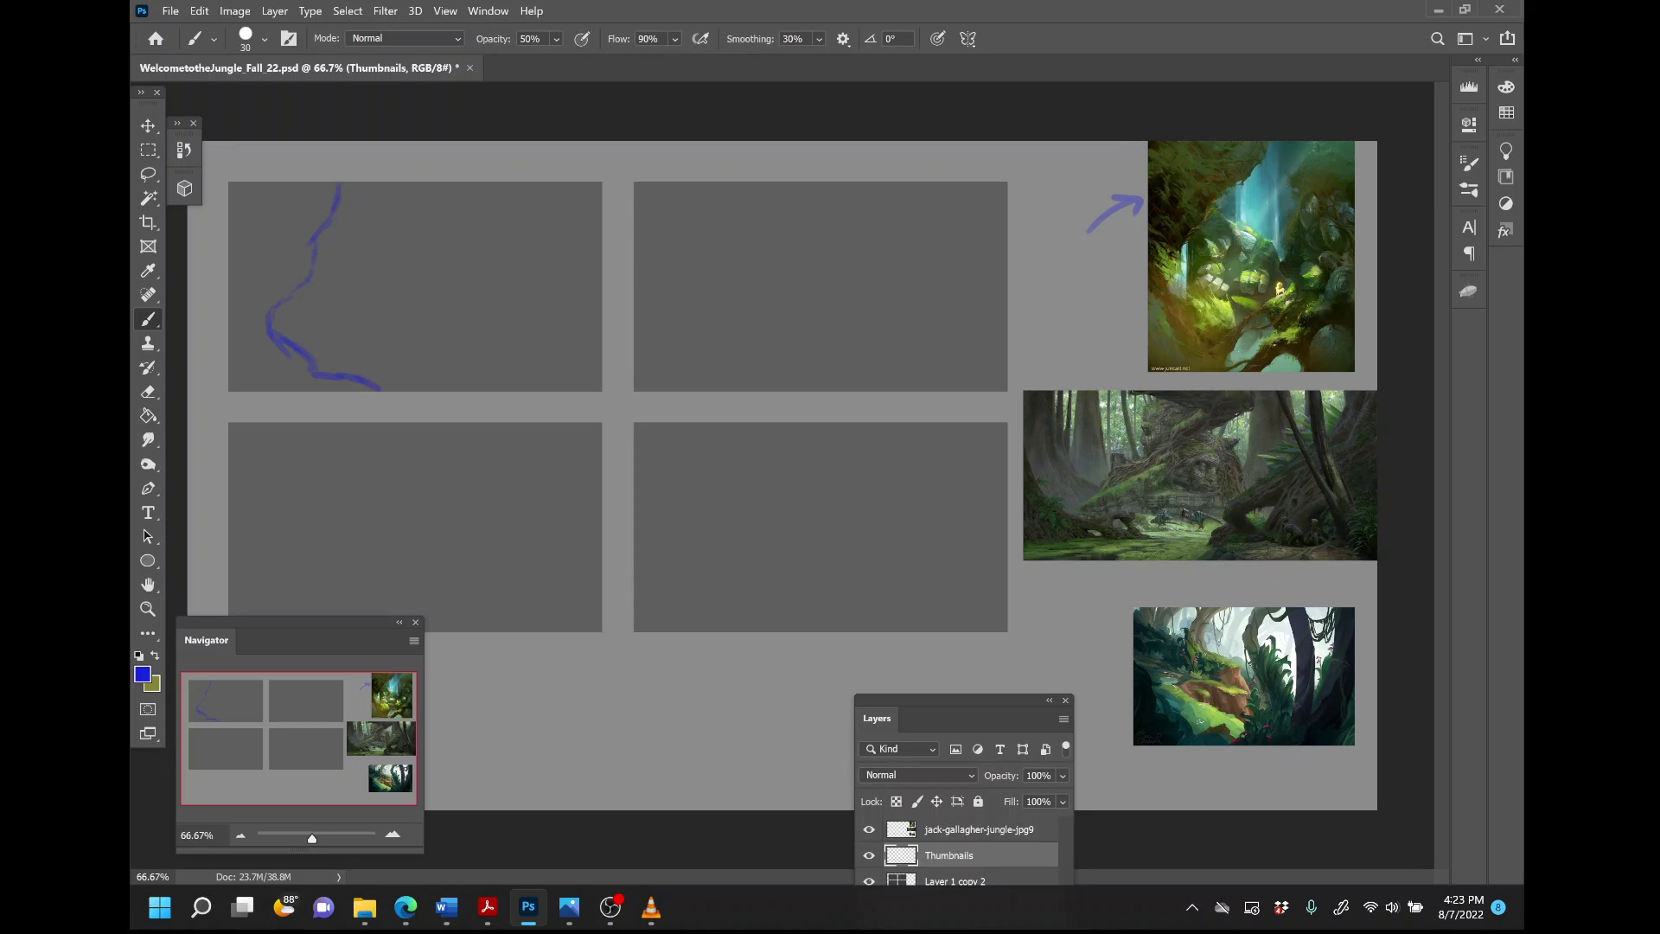
left_click_drag(599, 274, 579, 278)
mouse_move(317, 248)
left_mouse_down()
mouse_move(446, 261)
mouse_move(421, 294)
mouse_move(491, 283)
left_mouse_up()
left_click_drag(470, 270, 349, 310)
left_click_drag(529, 324, 418, 365)
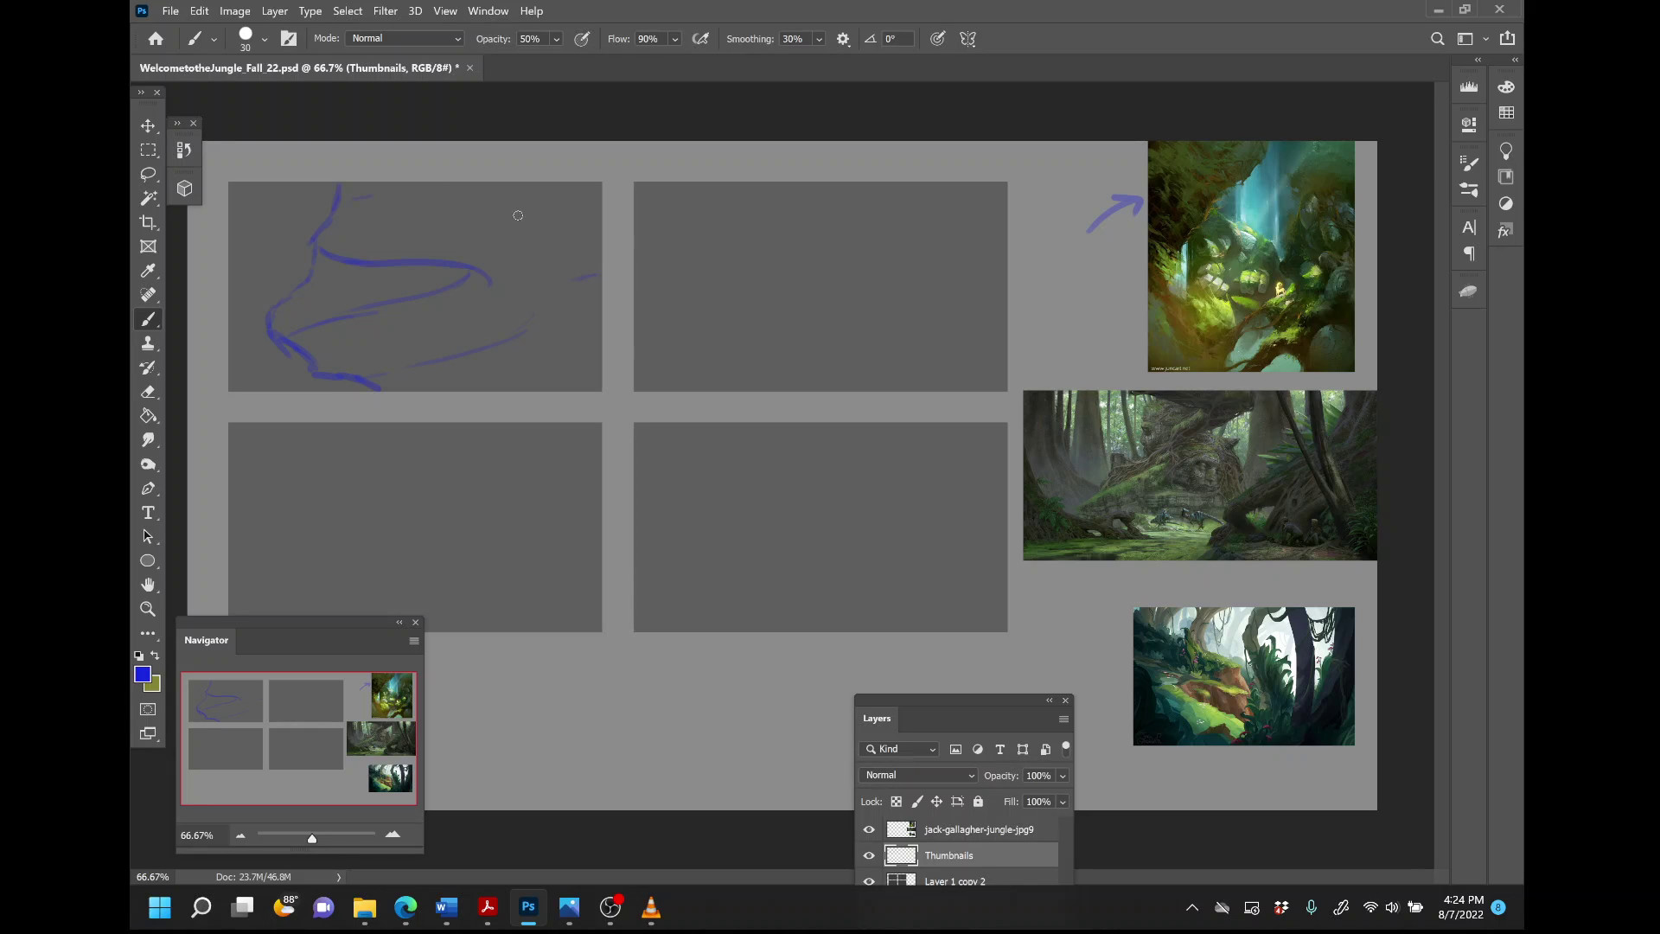
Sketch the overhanging rounded form at the top of the first thumbnail and the trunk-like supports beneath it.
mouse_move(354, 204)
left_mouse_down()
mouse_move(489, 192)
mouse_move(422, 221)
mouse_move(449, 236)
mouse_move(426, 221)
left_mouse_up()
mouse_move(535, 216)
left_mouse_down()
mouse_move(484, 251)
mouse_move(520, 237)
mouse_move(426, 222)
mouse_move(477, 197)
mouse_move(475, 227)
left_mouse_up()
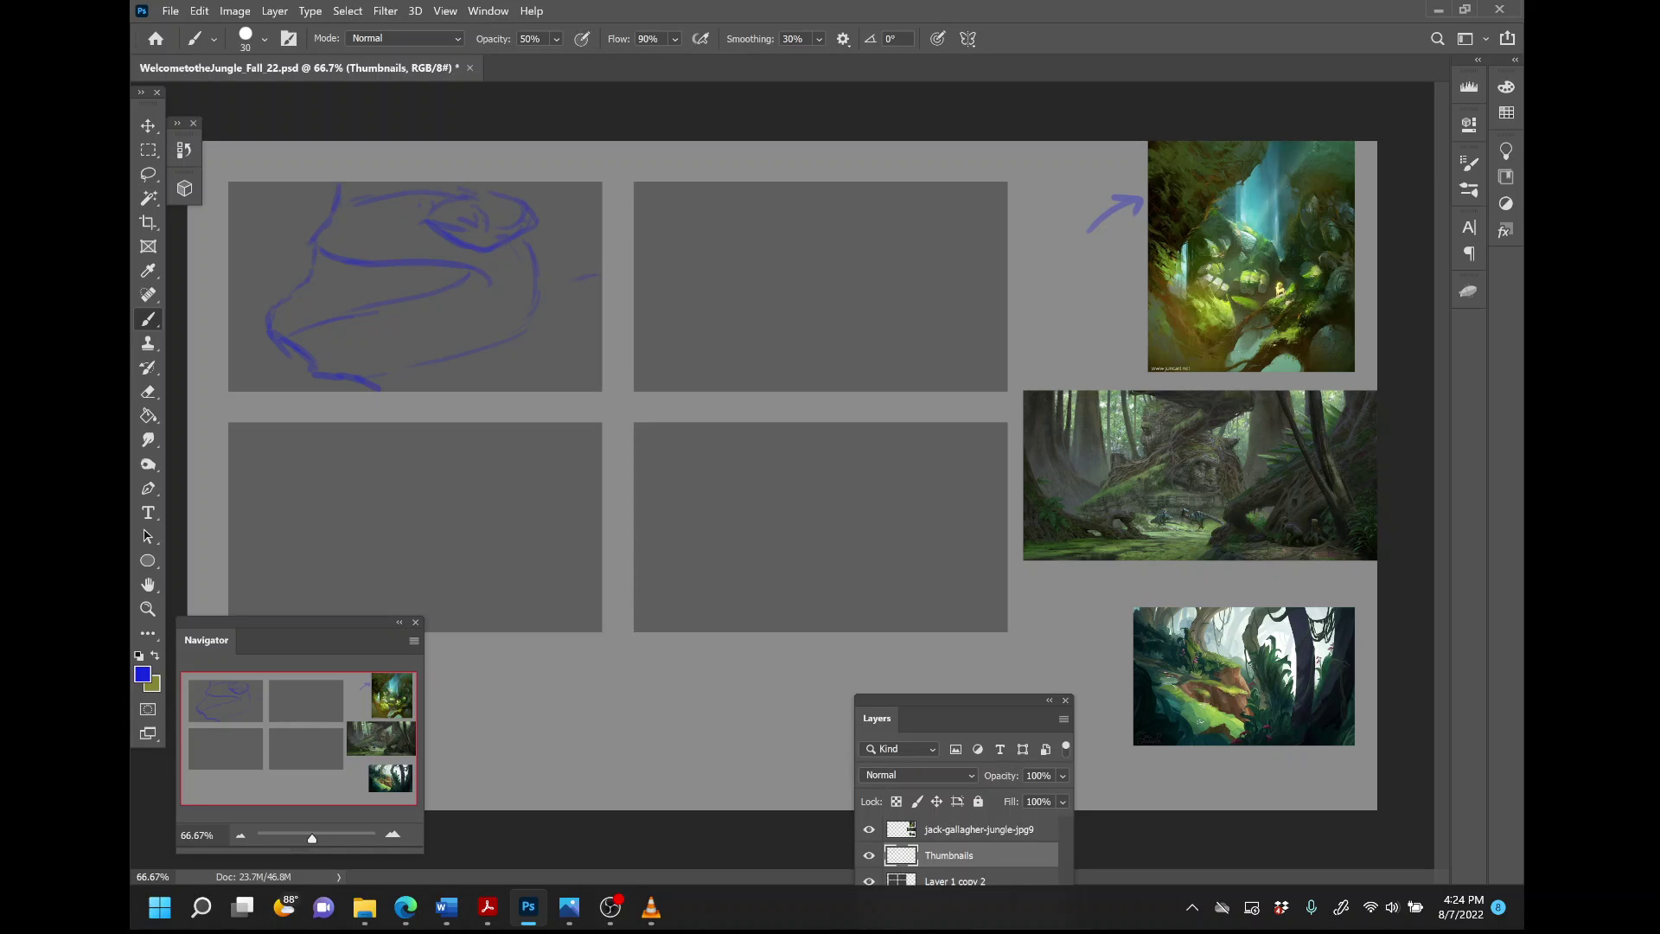
left_click_drag(445, 238, 415, 230)
mouse_move(345, 373)
left_mouse_down()
mouse_move(397, 278)
mouse_move(421, 356)
mouse_move(453, 370)
left_mouse_up()
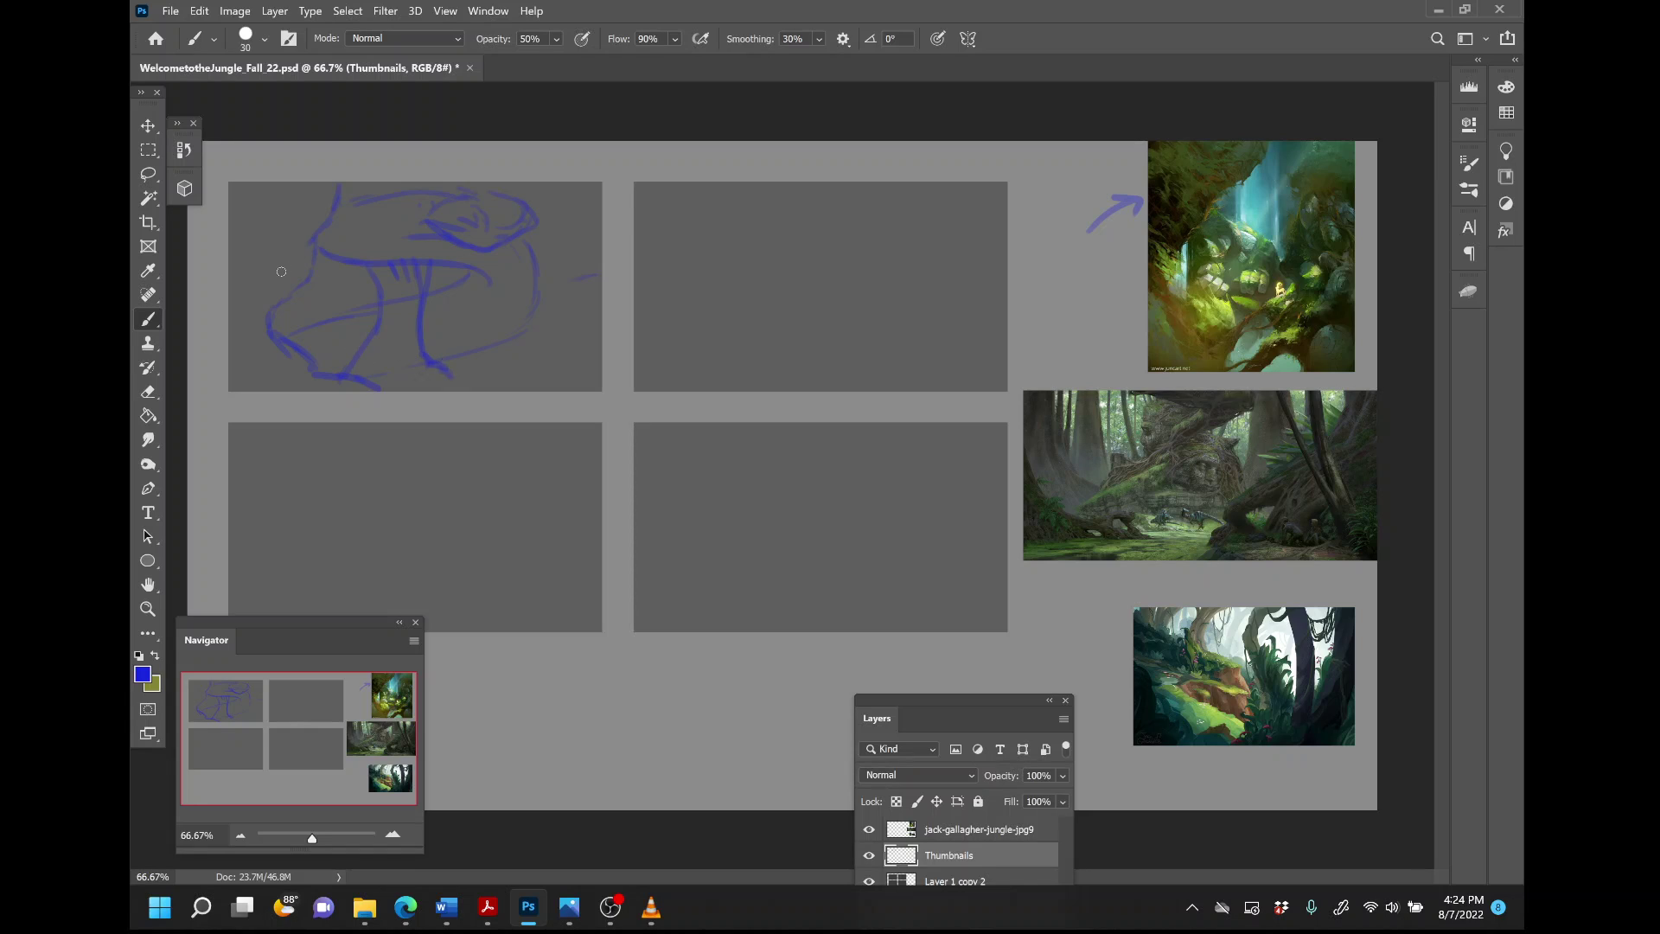
Add trunk and bank strokes along the left side of the first thumbnail and detail lines around the central form.
mouse_move(301, 186)
left_mouse_down()
mouse_move(299, 221)
mouse_move(249, 255)
mouse_move(244, 325)
left_mouse_up()
left_click_drag(274, 311, 253, 335)
mouse_move(395, 318)
left_mouse_down()
mouse_move(393, 336)
mouse_move(329, 364)
left_mouse_up()
left_click_drag(455, 264, 441, 289)
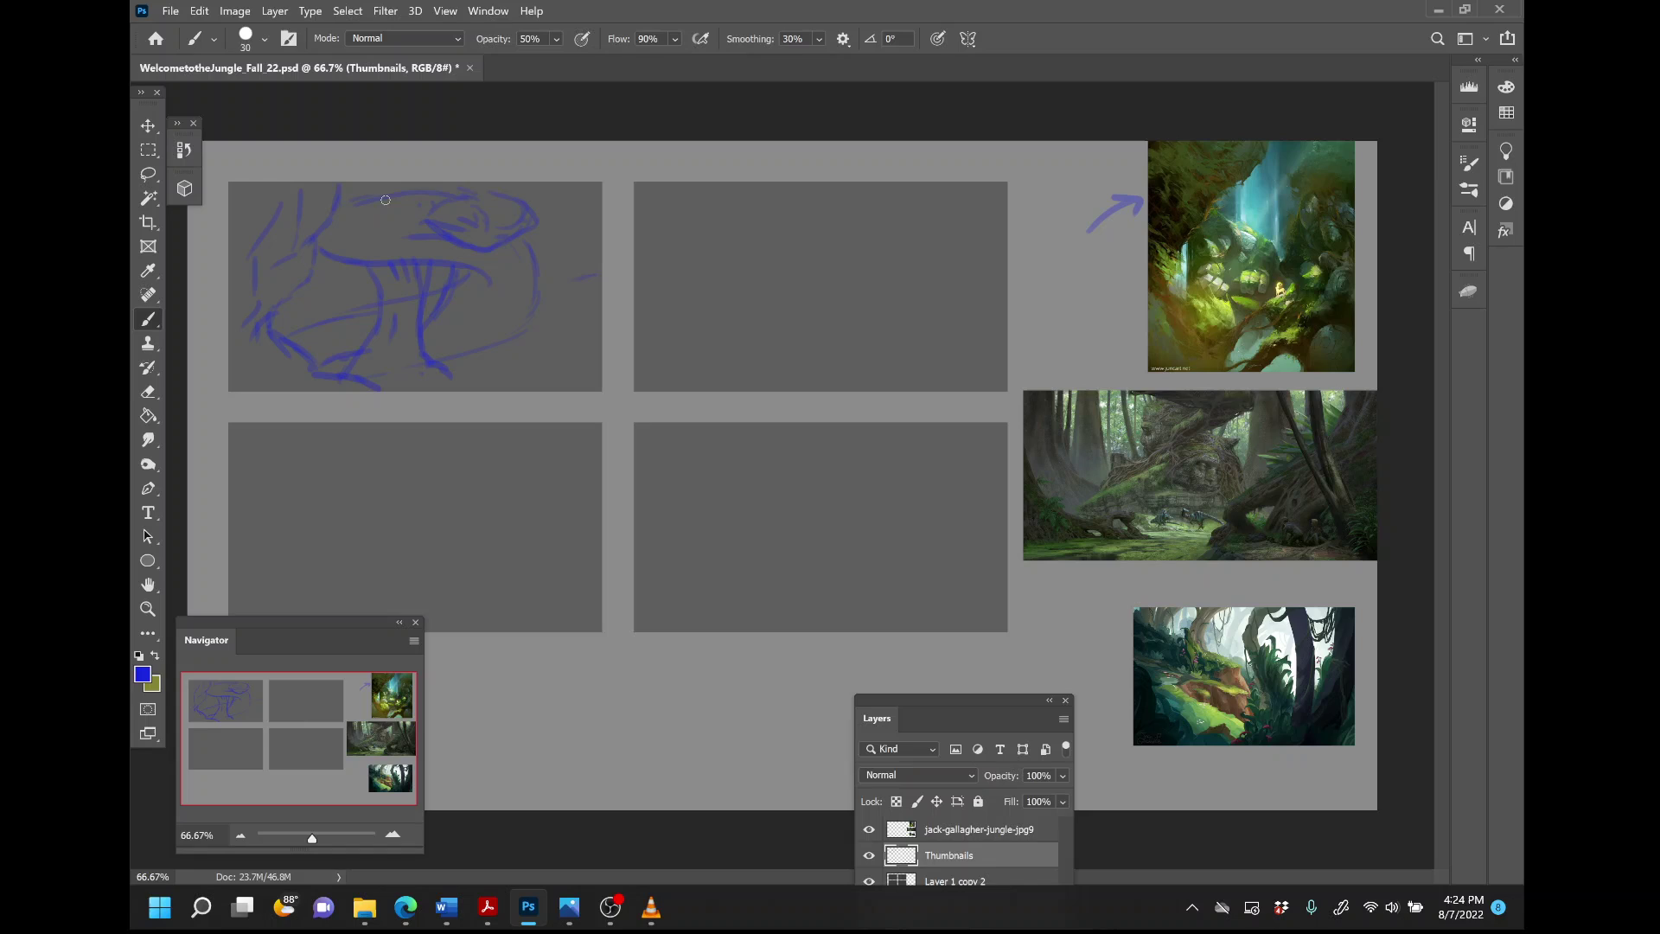
left_click_drag(375, 214, 341, 247)
Sketch vertical tree trunks and roots on the right side of the first thumbnail and fill out its central and lower contours.
mouse_move(584, 296)
left_mouse_down()
mouse_move(501, 297)
mouse_move(554, 299)
left_mouse_up()
mouse_move(567, 235)
left_mouse_down()
mouse_move(566, 170)
mouse_move(577, 236)
left_mouse_up()
mouse_move(570, 180)
left_mouse_down()
mouse_move(575, 223)
mouse_move(548, 243)
mouse_move(575, 285)
mouse_move(582, 274)
mouse_move(597, 329)
mouse_move(532, 377)
mouse_move(593, 358)
left_mouse_up()
left_click_drag(567, 366, 567, 374)
left_click_drag(502, 323, 506, 341)
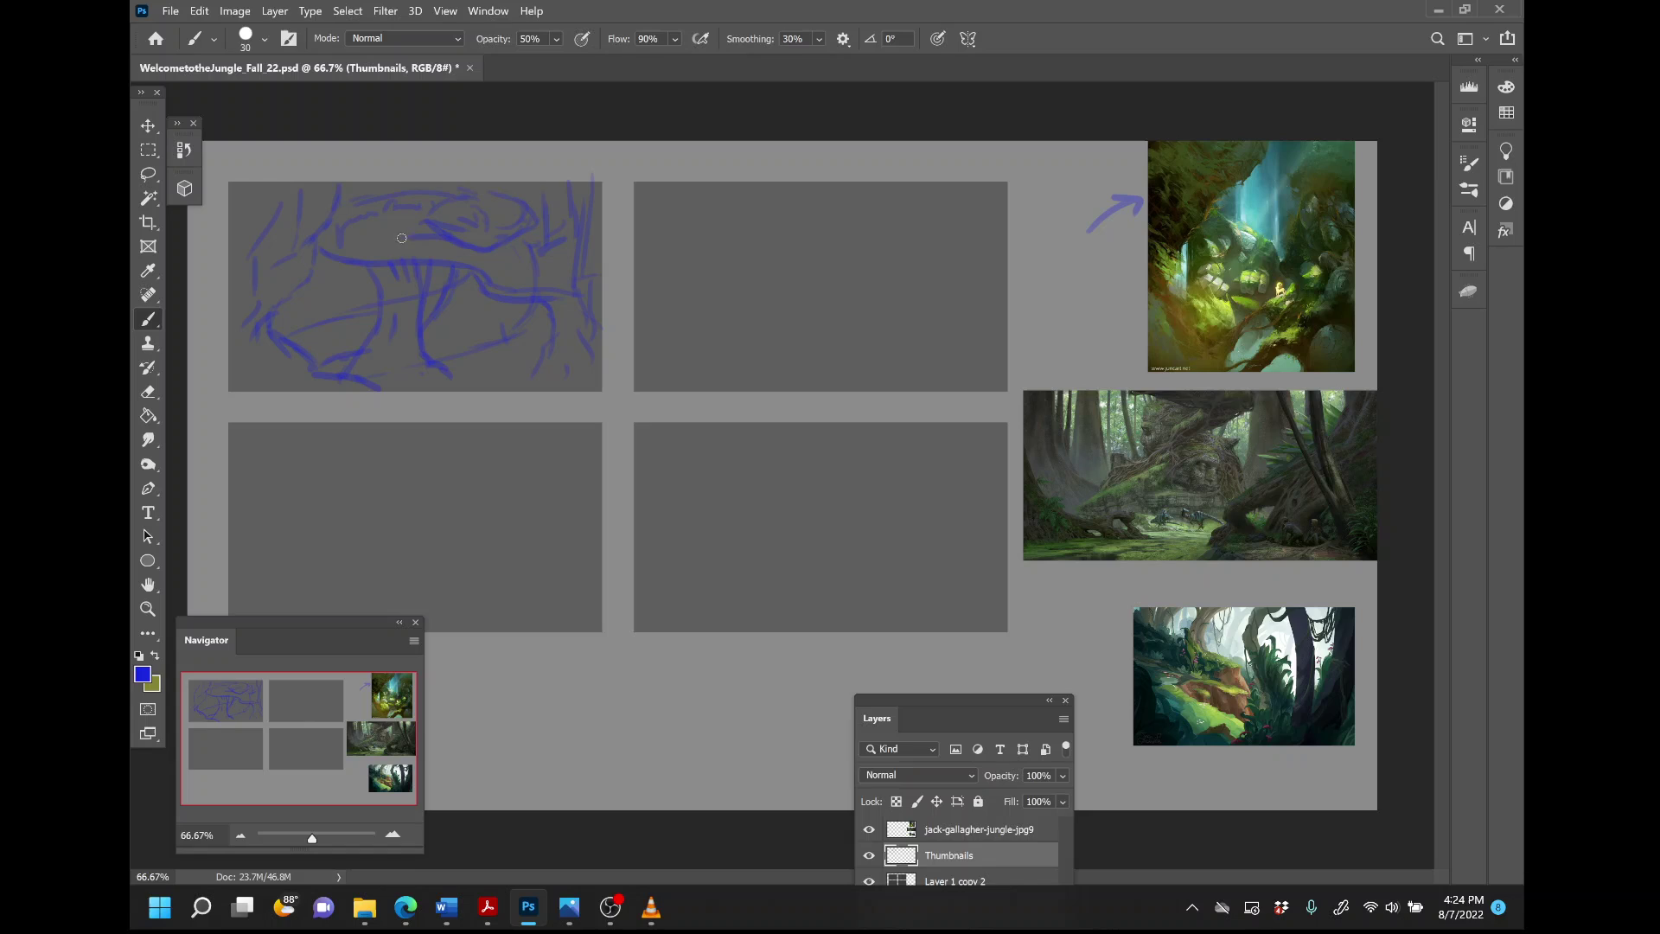
mouse_move(342, 275)
left_mouse_down()
mouse_move(367, 308)
mouse_move(329, 253)
mouse_move(338, 273)
mouse_move(339, 237)
mouse_move(354, 259)
mouse_move(359, 207)
mouse_move(365, 264)
mouse_move(363, 202)
left_mouse_up()
left_click_drag(536, 355, 456, 375)
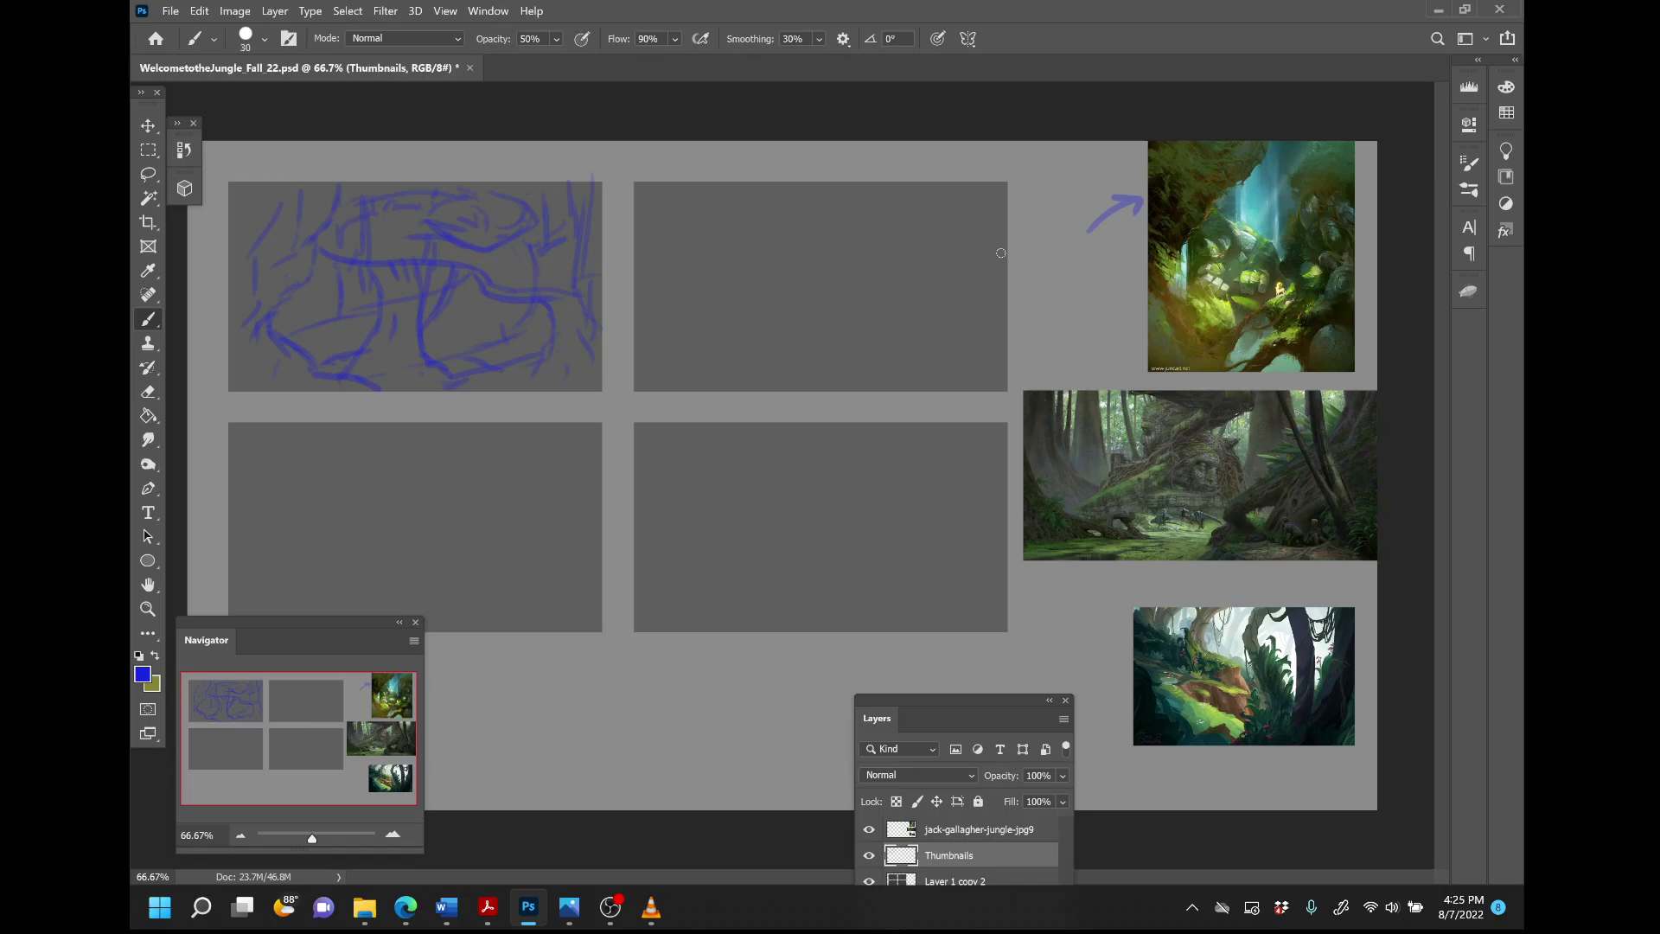
Sketch a winding bank from the right side to the bottom of the upper-right thumbnail frame, with overhanging branches along its top.
mouse_move(1001, 253)
left_mouse_down()
mouse_move(941, 256)
mouse_move(906, 300)
left_mouse_up()
mouse_move(898, 294)
left_mouse_down()
mouse_move(923, 331)
mouse_move(877, 362)
mouse_move(792, 386)
mouse_move(723, 361)
left_mouse_up()
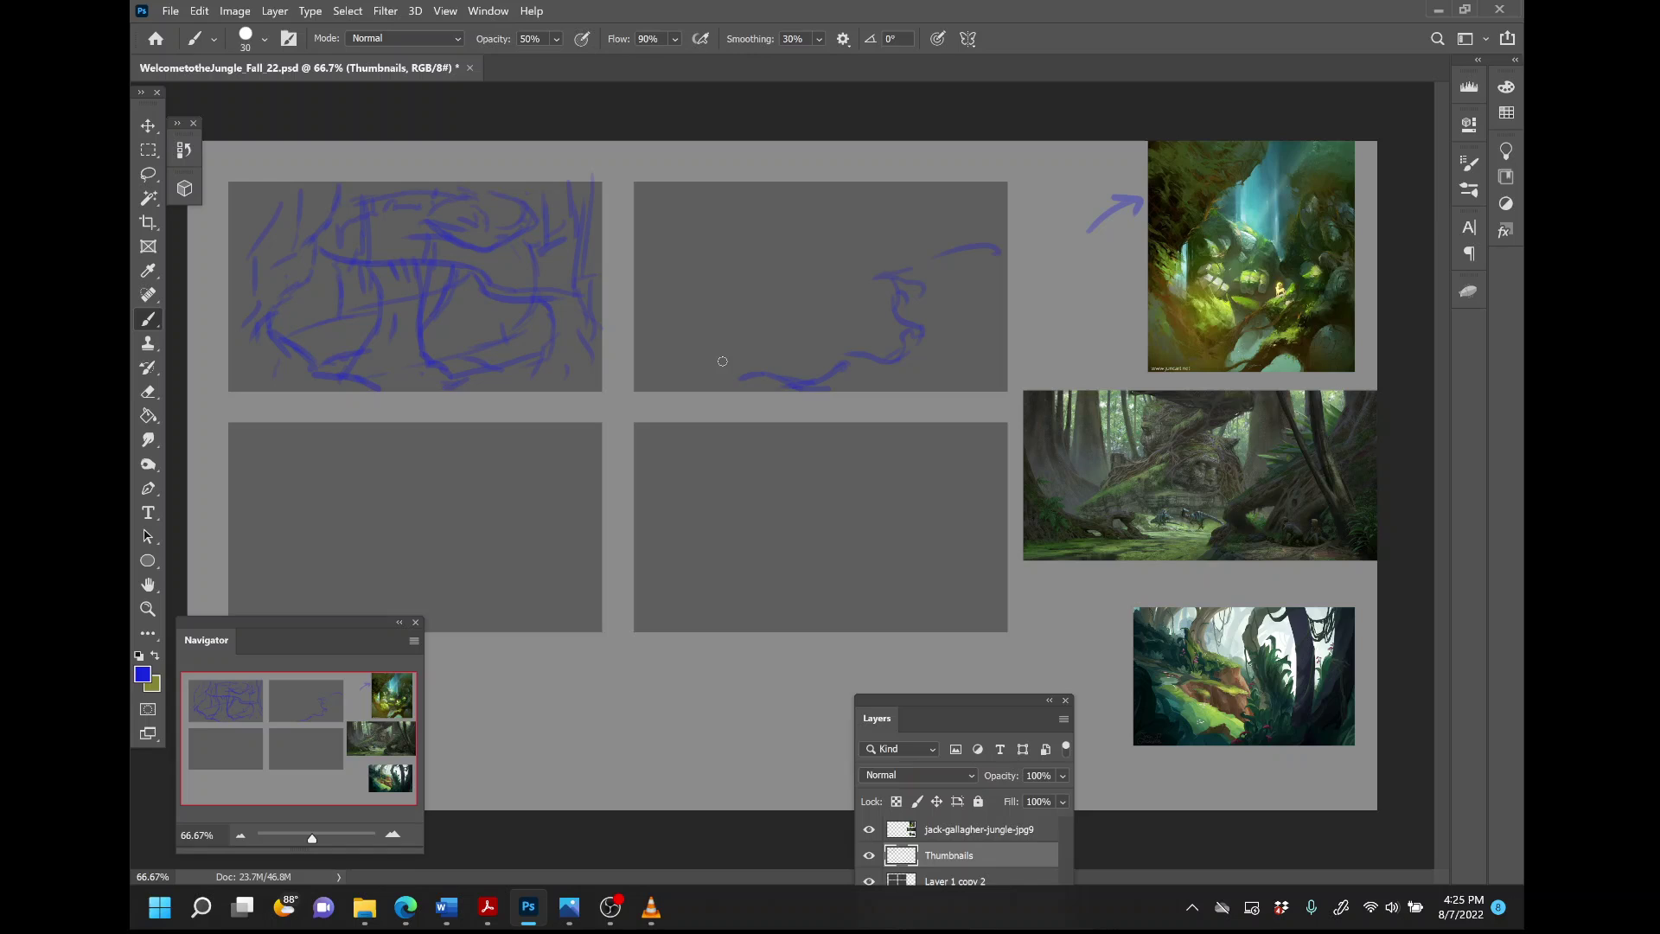
mouse_move(1001, 253)
left_mouse_down()
mouse_move(999, 237)
mouse_move(908, 352)
mouse_move(928, 324)
left_mouse_up()
key("ctrl+z")
left_click_drag(927, 249, 922, 268)
mouse_move(863, 217)
left_mouse_down()
mouse_move(719, 201)
mouse_move(884, 207)
mouse_move(944, 190)
mouse_move(952, 239)
mouse_move(977, 181)
mouse_move(999, 223)
mouse_move(951, 235)
left_mouse_up()
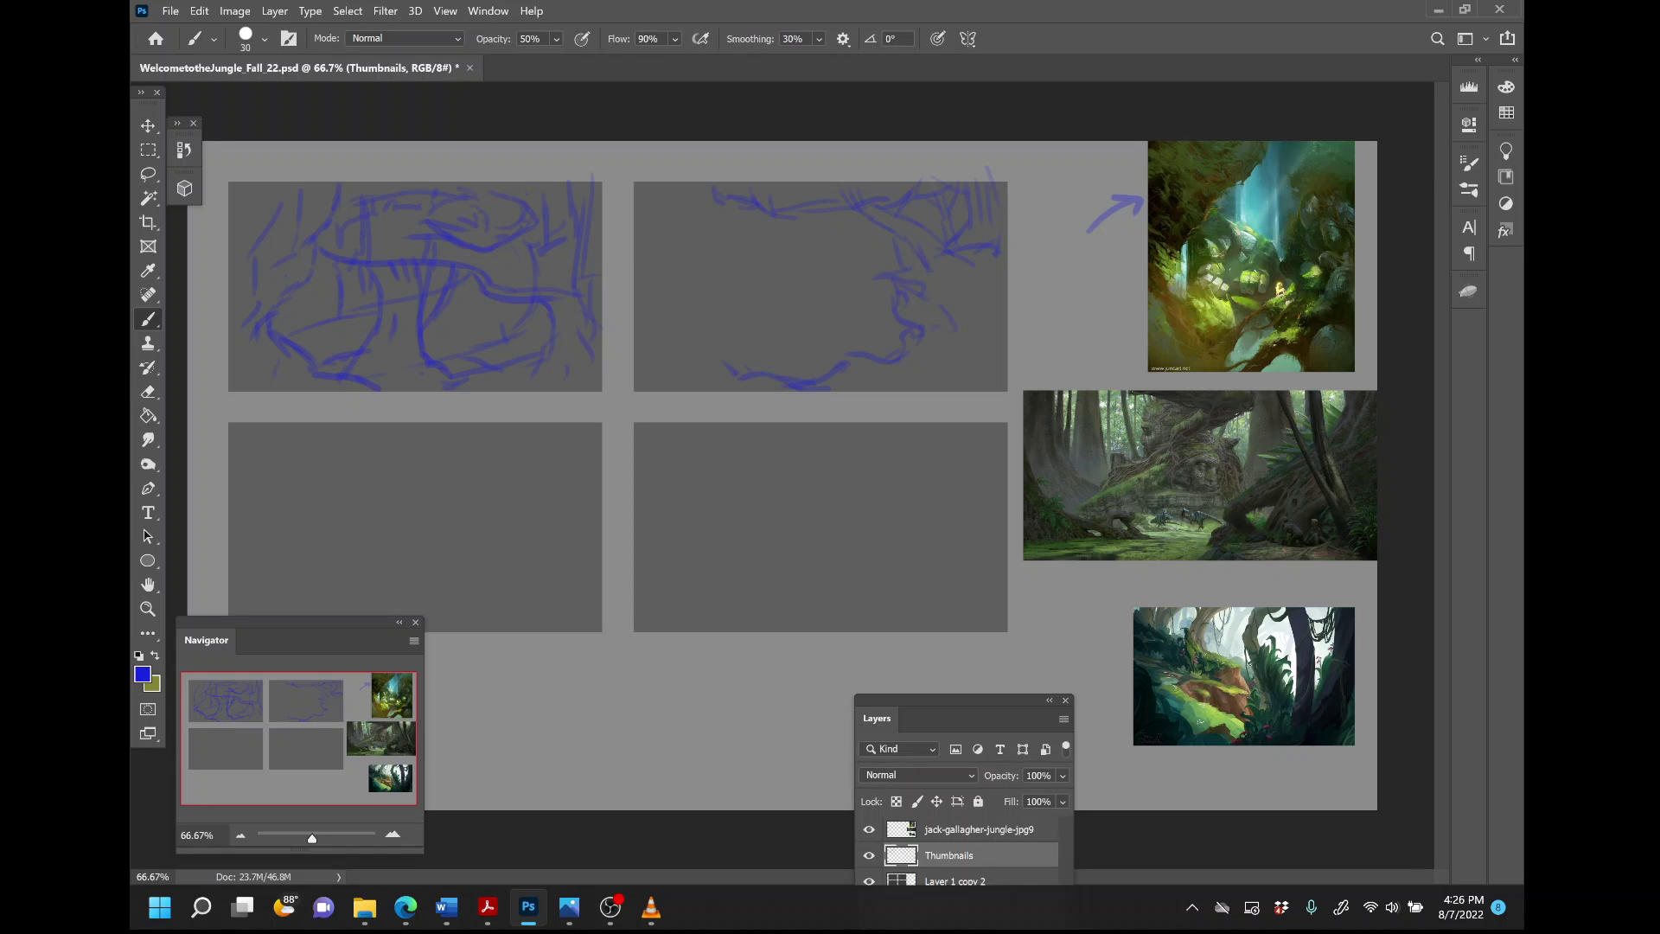
Sketch a large curved tree trunk with spreading roots along the right edge of the upper-right thumbnail.
left_click_drag(1002, 332, 899, 394)
left_click_drag(994, 310, 971, 368)
left_click_drag(1009, 259, 972, 374)
left_click_drag(1000, 313, 1008, 201)
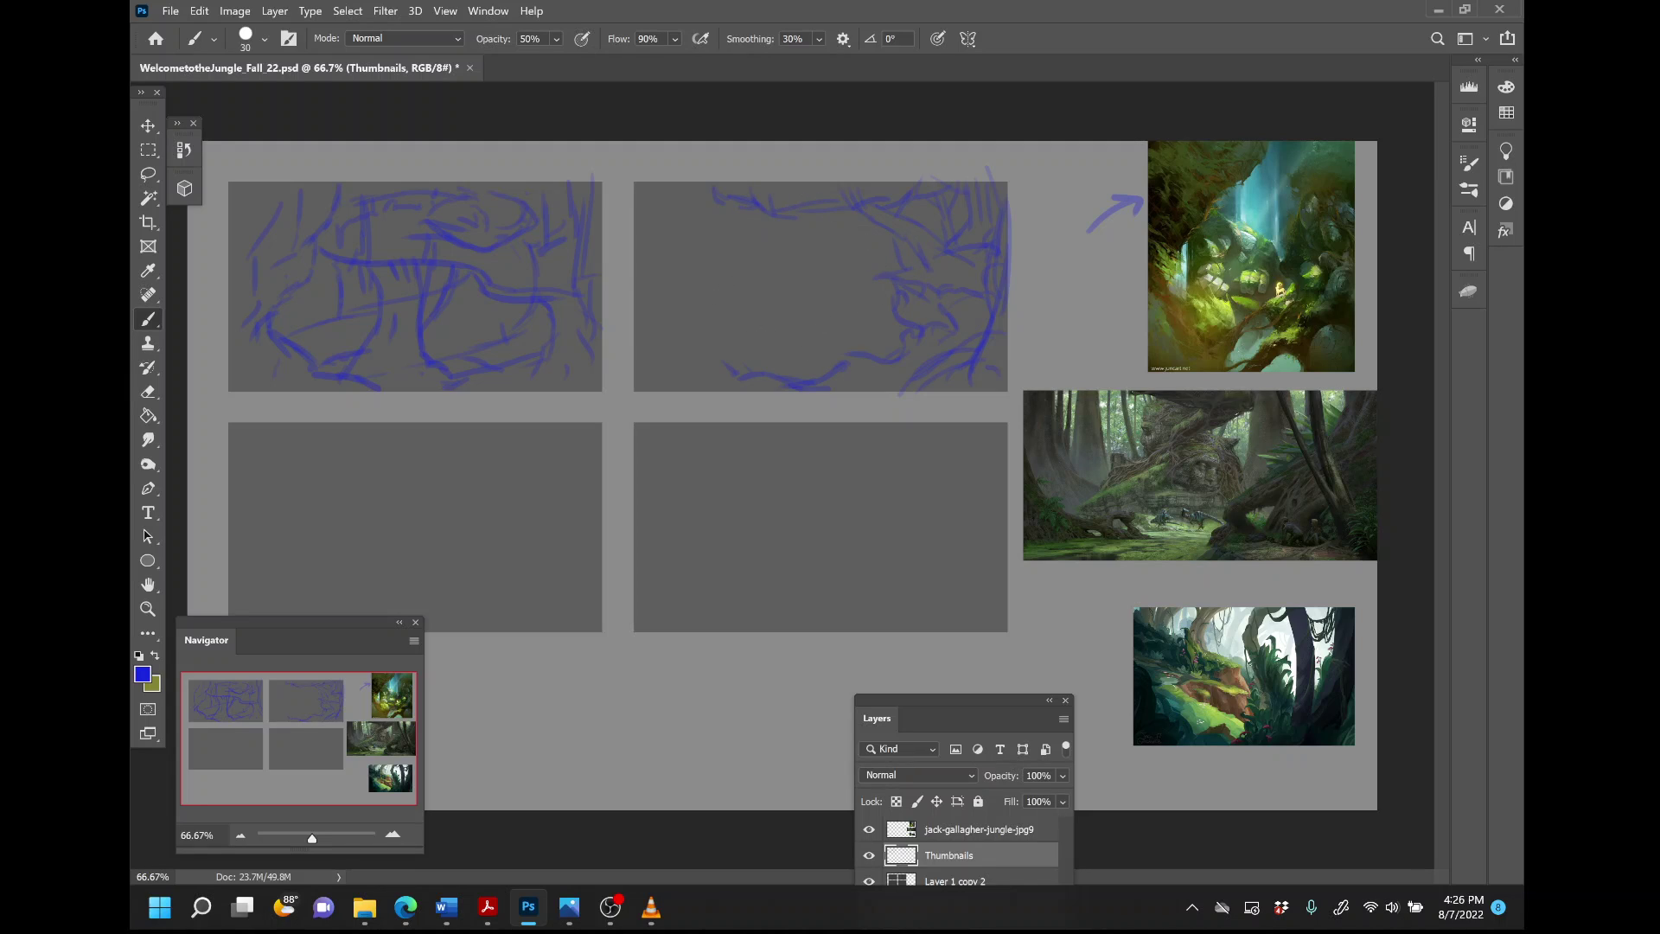
Sketch vertical vine-like strokes hanging from the overhanging branches in the upper-right thumbnail and reinforce the branches around them.
left_click_drag(795, 221, 784, 277)
left_click_drag(770, 211, 773, 275)
left_click_drag(773, 212, 775, 313)
mouse_move(764, 236)
left_mouse_down()
mouse_move(913, 252)
mouse_move(685, 243)
mouse_move(873, 233)
mouse_move(734, 235)
mouse_move(846, 188)
left_mouse_up()
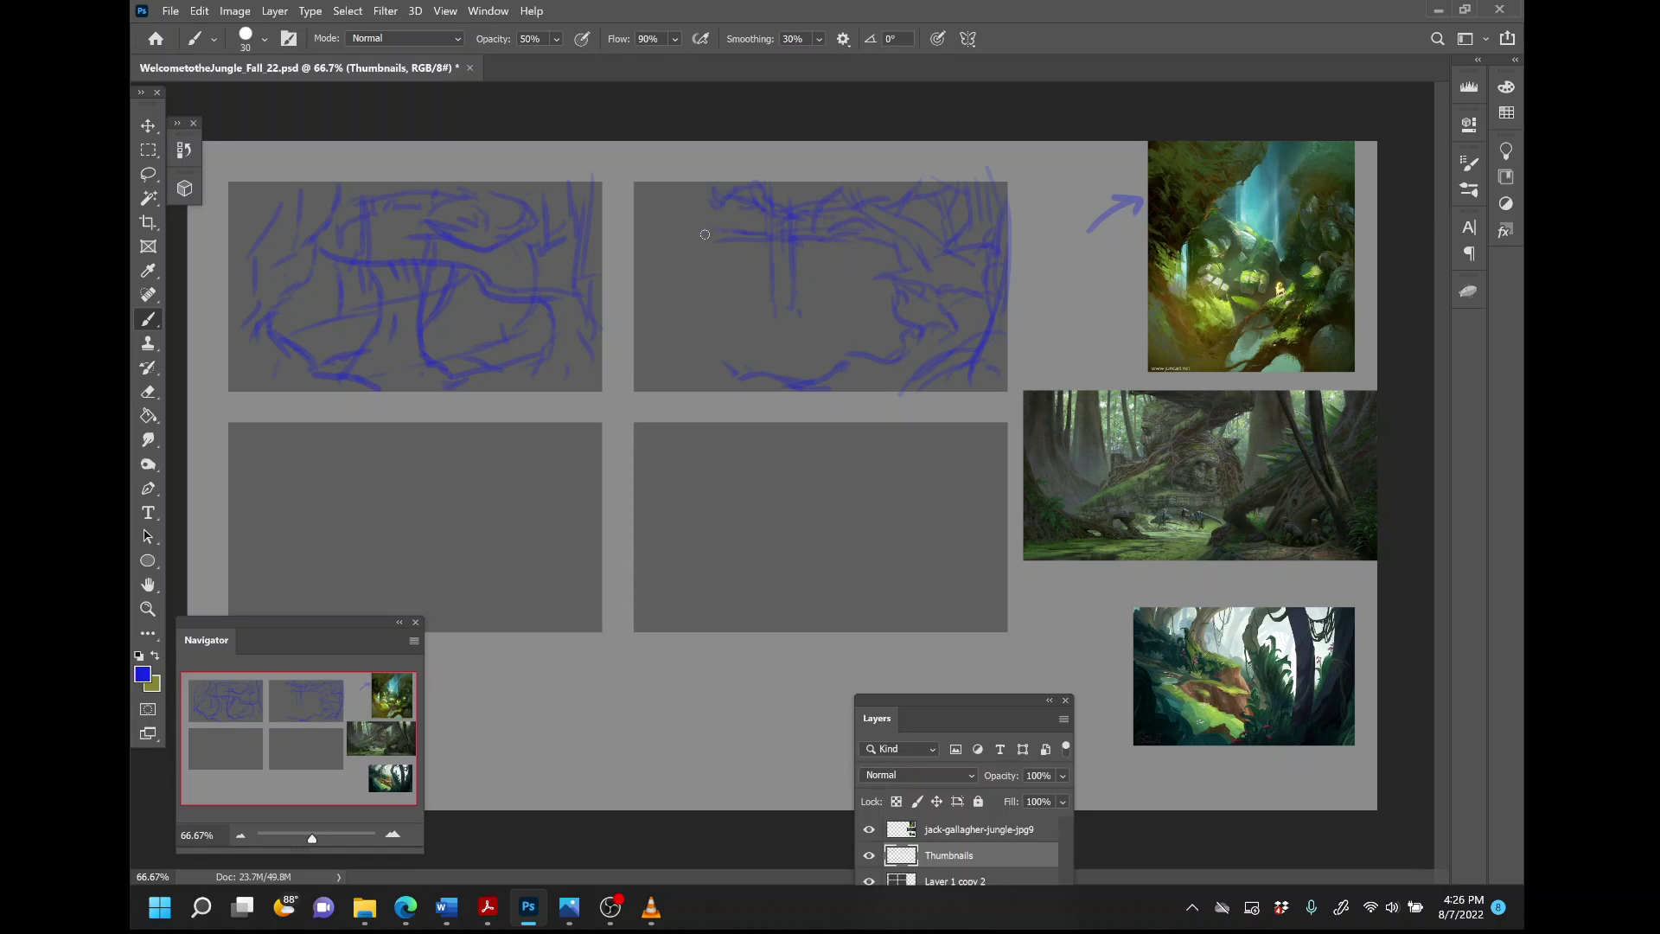
Sketch angular contours on the left of the upper-right thumbnail and long curved lines across its centre down to the bank.
left_click_drag(688, 216, 711, 238)
left_click_drag(693, 254, 731, 317)
mouse_move(815, 334)
left_mouse_down()
mouse_move(827, 360)
mouse_move(850, 354)
left_mouse_up()
mouse_move(687, 292)
left_mouse_down()
mouse_move(723, 263)
mouse_move(807, 284)
mouse_move(763, 300)
mouse_move(794, 314)
mouse_move(825, 296)
left_mouse_up()
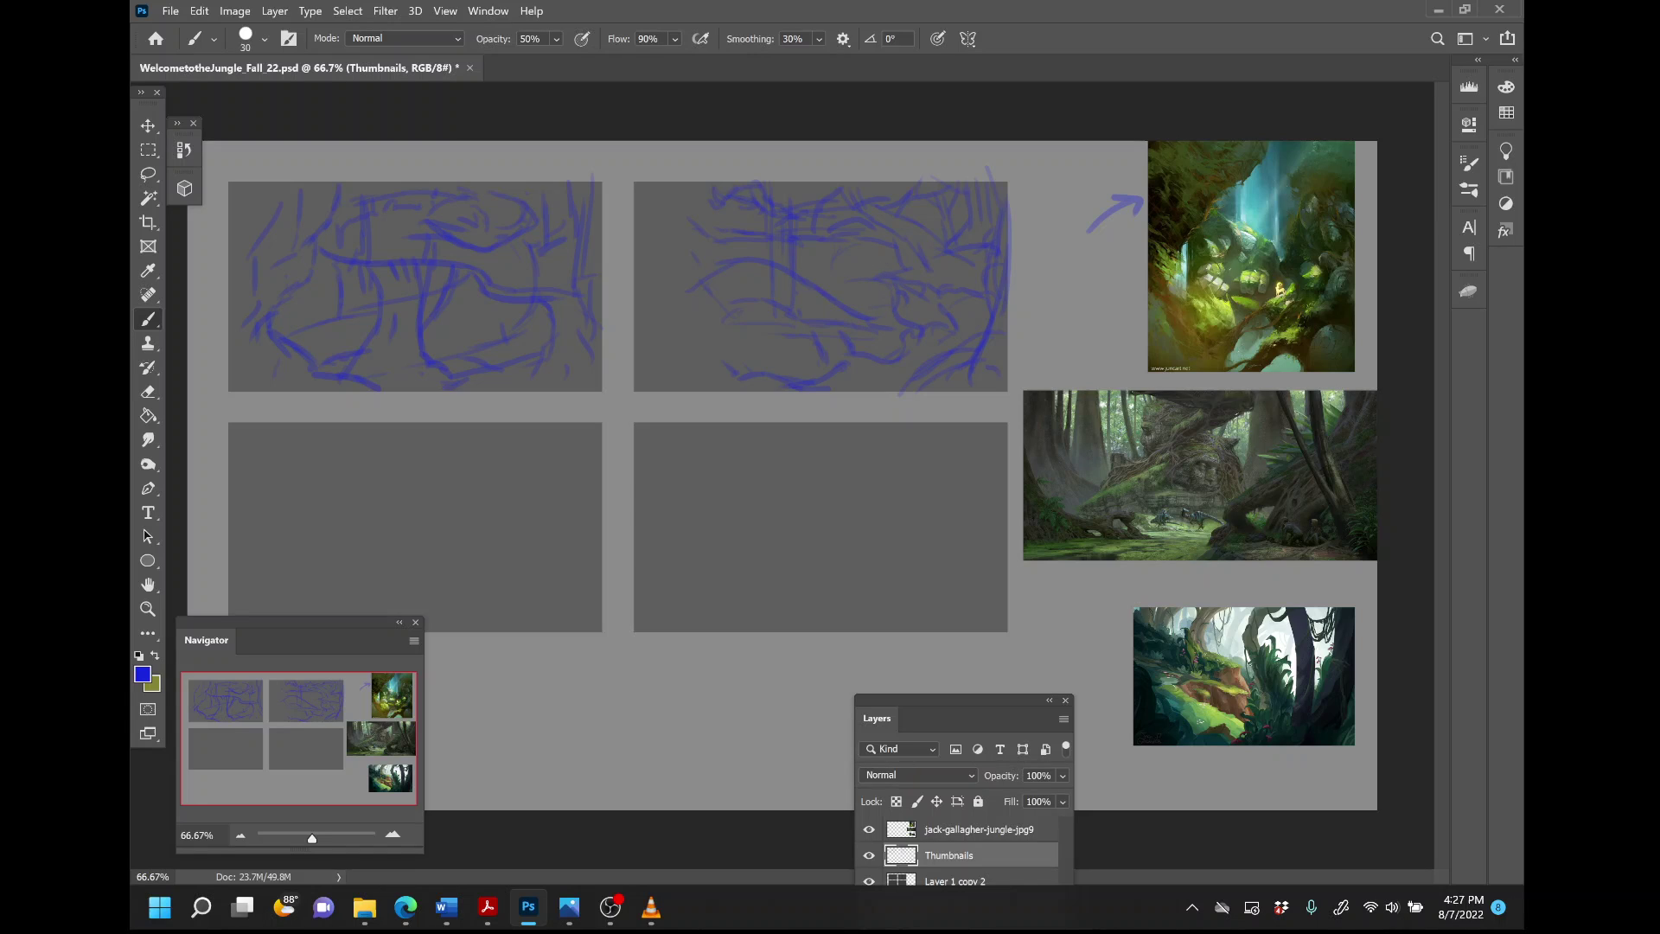
Draw an eye-like oval in the middle of the upper-right thumbnail and a hatched rounded basin below it.
mouse_move(808, 276)
left_mouse_down()
mouse_move(834, 301)
mouse_move(804, 276)
mouse_move(834, 284)
left_mouse_up()
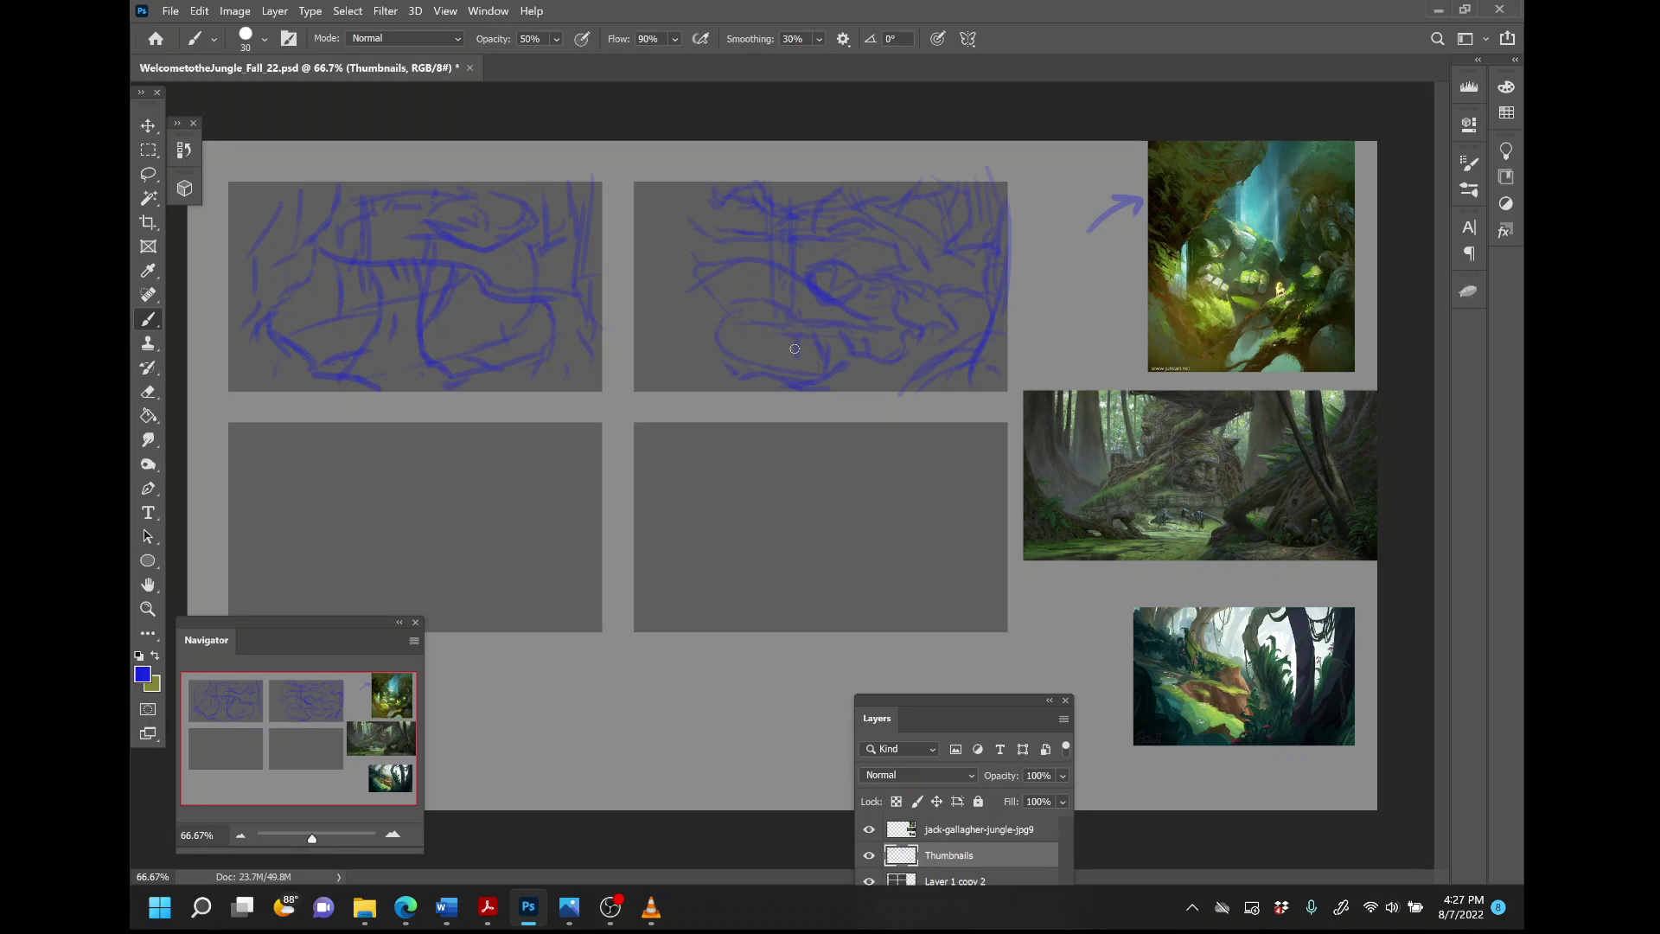
mouse_move(781, 334)
left_mouse_down()
mouse_move(743, 358)
mouse_move(742, 333)
mouse_move(731, 348)
mouse_move(773, 369)
mouse_move(760, 375)
mouse_move(723, 349)
mouse_move(738, 302)
mouse_move(743, 348)
mouse_move(747, 238)
mouse_move(758, 292)
left_mouse_up()
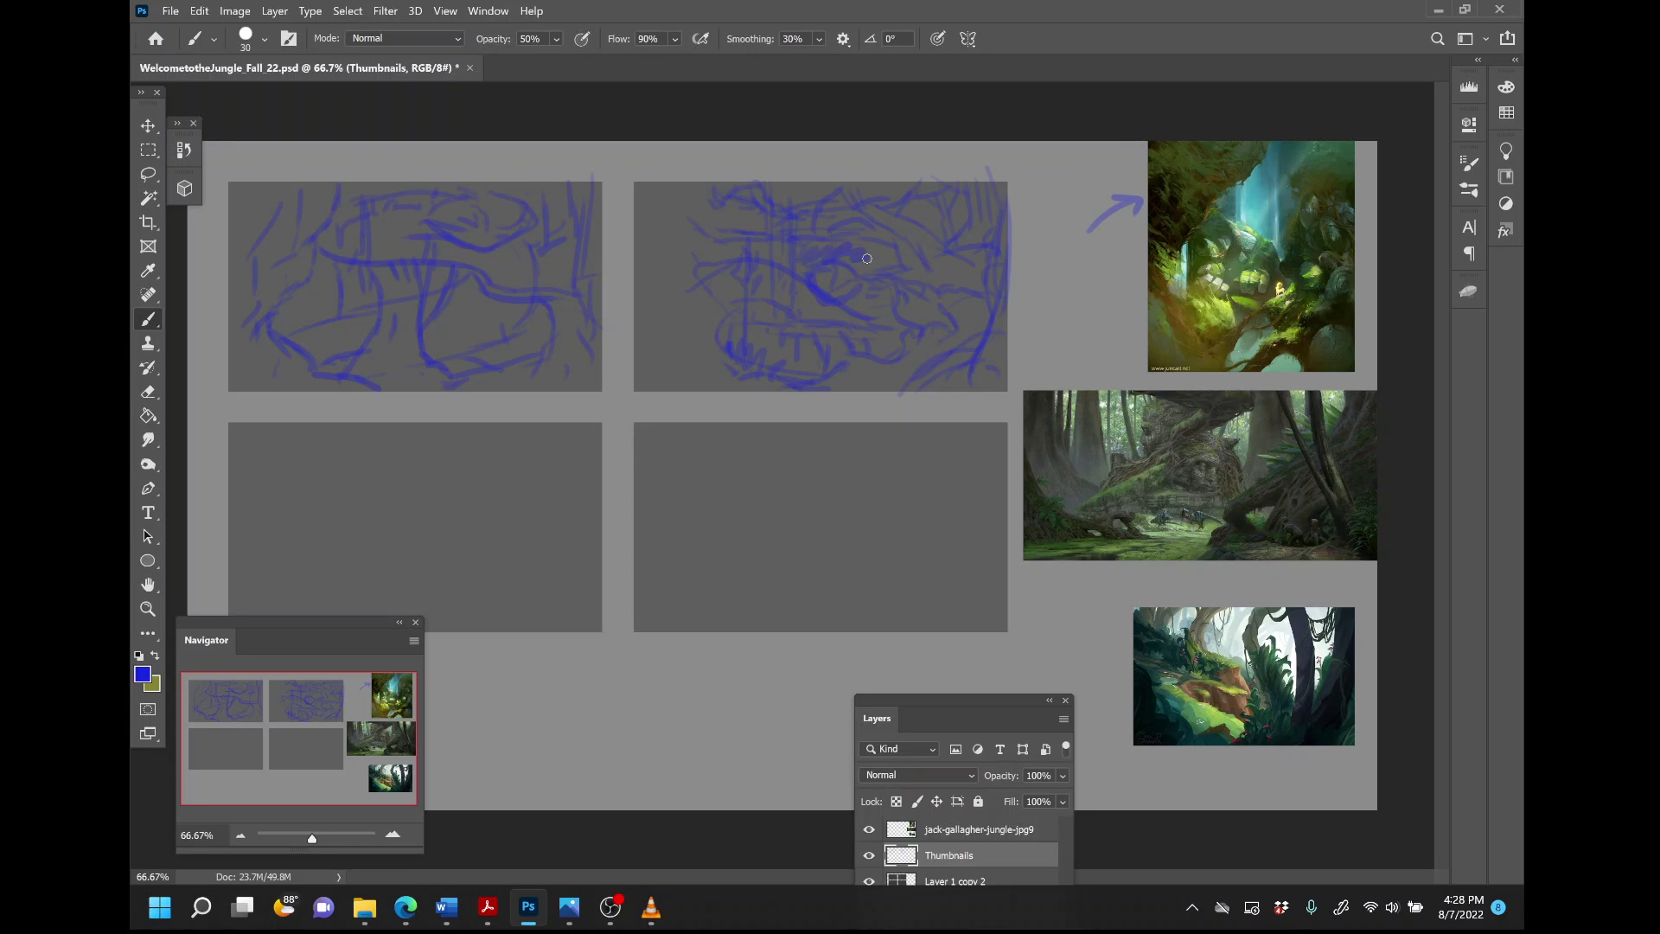
left_click_drag(867, 259, 894, 268)
Enclose the left side of the upper-right thumbnail's central form with a jagged contour and add trunk and root strokes beside it.
left_click_drag(744, 249, 691, 243)
mouse_move(704, 190)
left_mouse_down()
mouse_move(682, 268)
mouse_move(693, 303)
mouse_move(674, 312)
mouse_move(800, 384)
left_mouse_up()
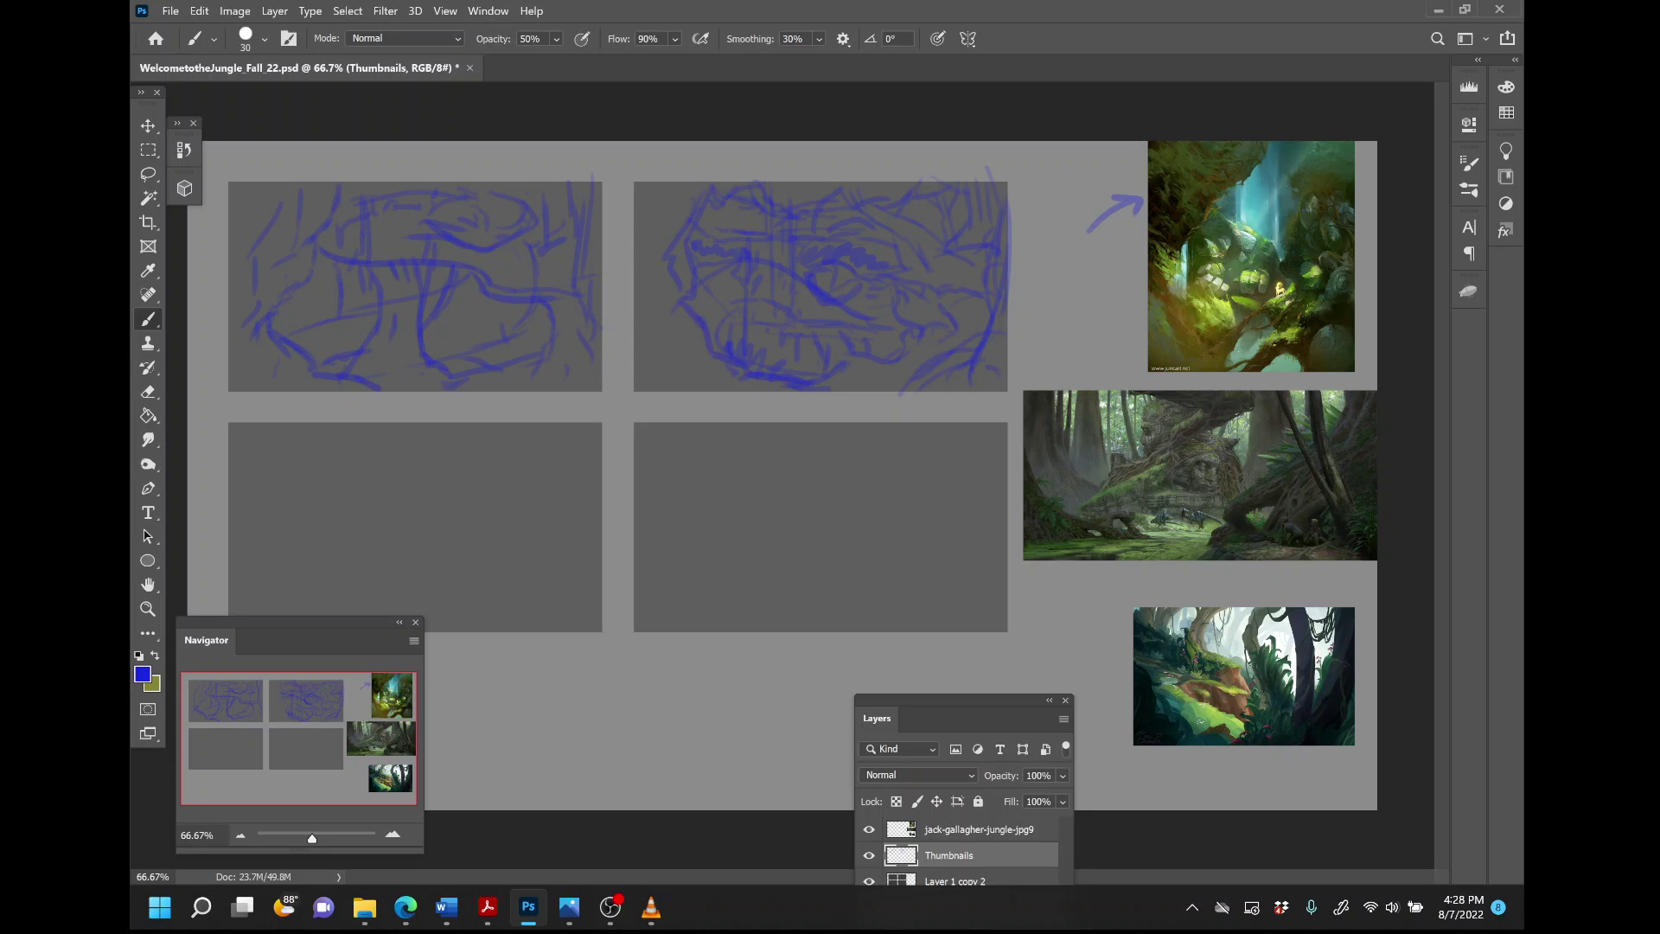
mouse_move(691, 332)
left_mouse_down()
mouse_move(707, 356)
mouse_move(666, 320)
mouse_move(653, 330)
mouse_move(703, 348)
mouse_move(663, 221)
mouse_move(655, 243)
mouse_move(668, 235)
left_mouse_up()
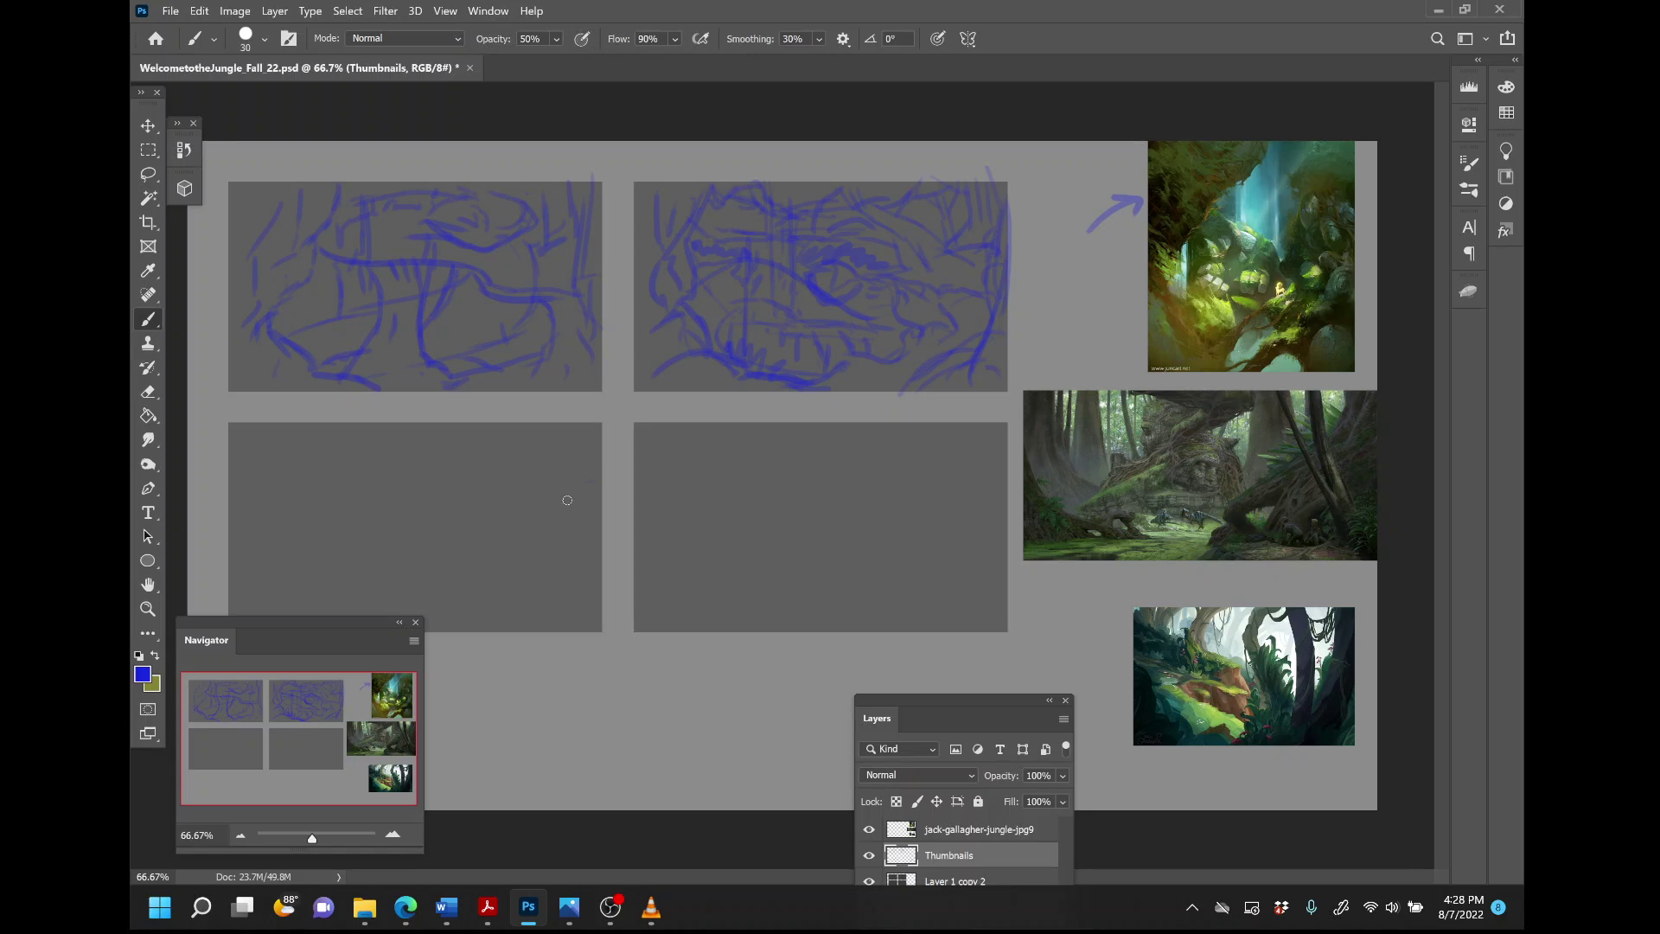
Sketch the two winding edges of a snake-like body running from the right edge to the middle of the lower-left thumbnail.
left_click_drag(554, 495, 604, 500)
left_click_drag(588, 622, 545, 550)
mouse_move(607, 505)
left_mouse_down()
mouse_move(510, 482)
mouse_move(457, 577)
left_mouse_up()
left_click_drag(505, 492, 408, 535)
left_click_drag(492, 582, 422, 570)
mouse_move(383, 480)
left_mouse_down()
mouse_move(449, 512)
mouse_move(396, 529)
left_mouse_up()
left_click_drag(421, 568, 394, 554)
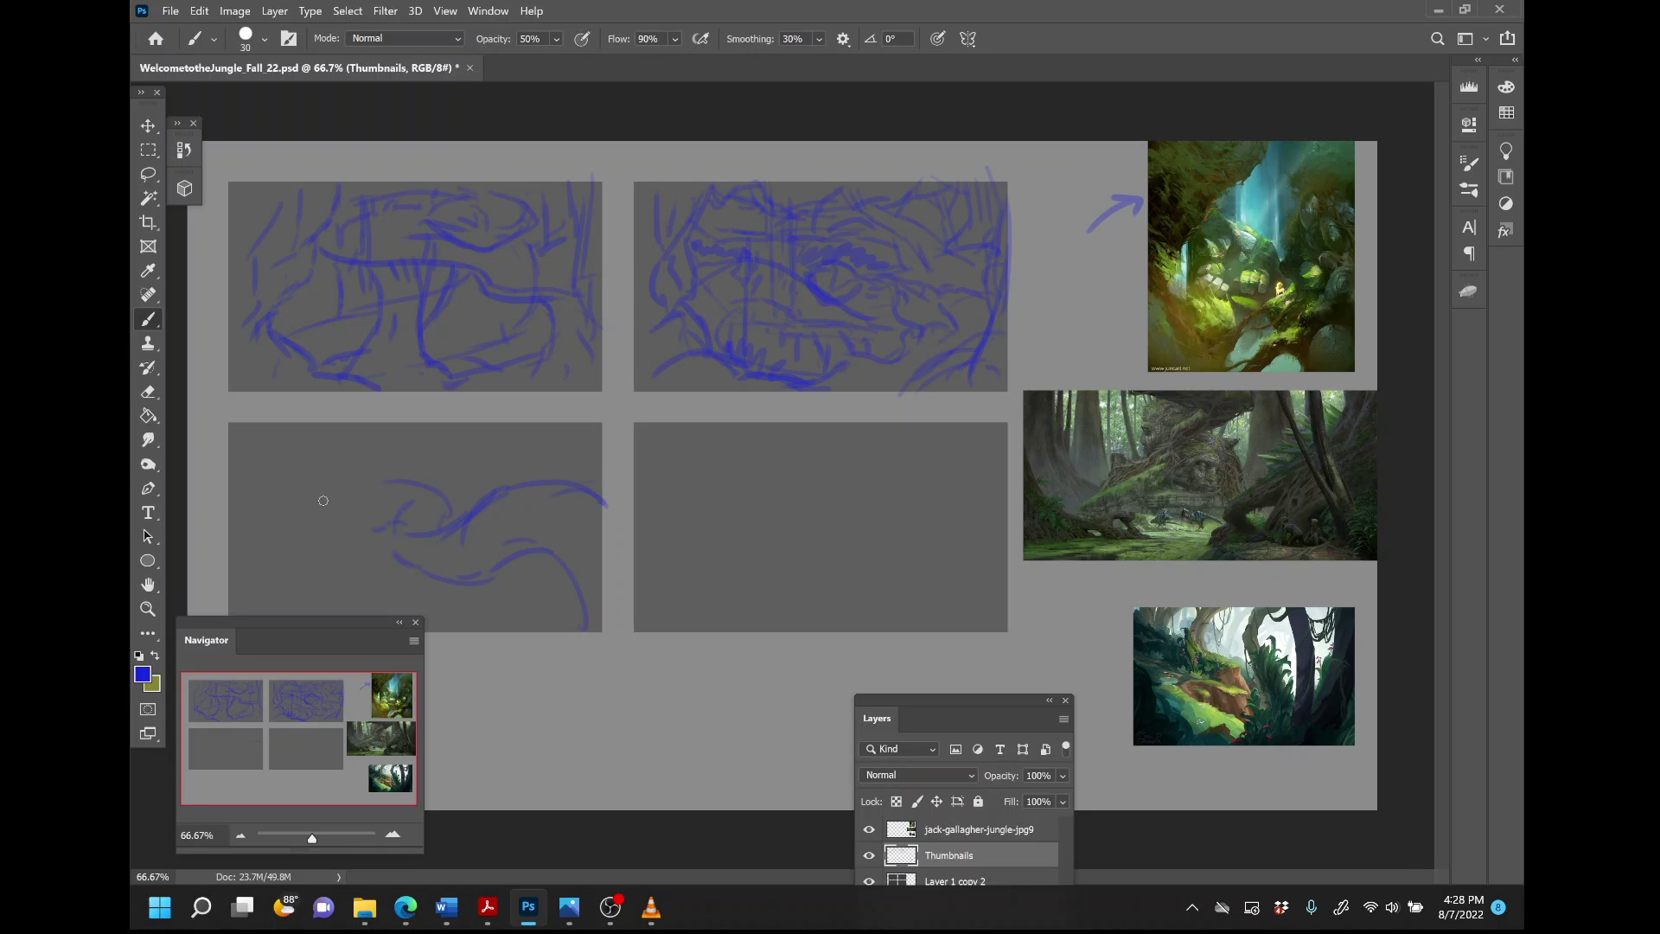
Draw a rounded snake-like head on the left end of the winding form and strengthen its body lines.
mouse_move(329, 499)
left_mouse_down()
mouse_move(349, 531)
mouse_move(383, 531)
left_mouse_up()
mouse_move(336, 495)
left_mouse_down()
mouse_move(308, 520)
mouse_move(357, 539)
mouse_move(320, 533)
left_mouse_up()
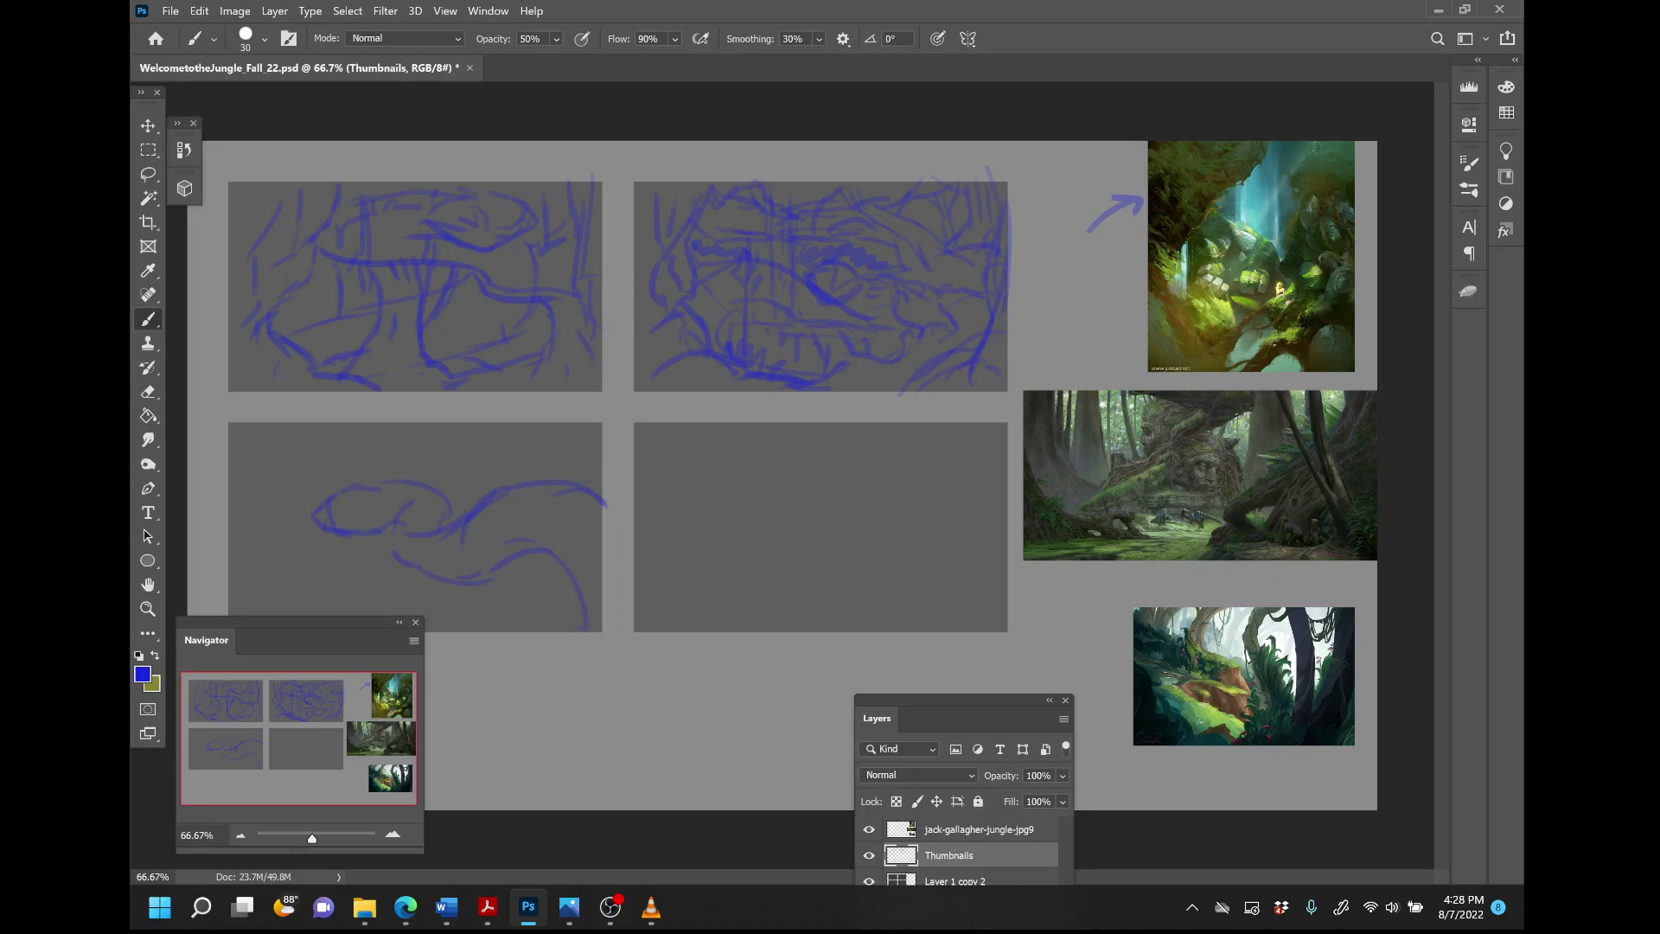
left_click_drag(573, 505, 529, 490)
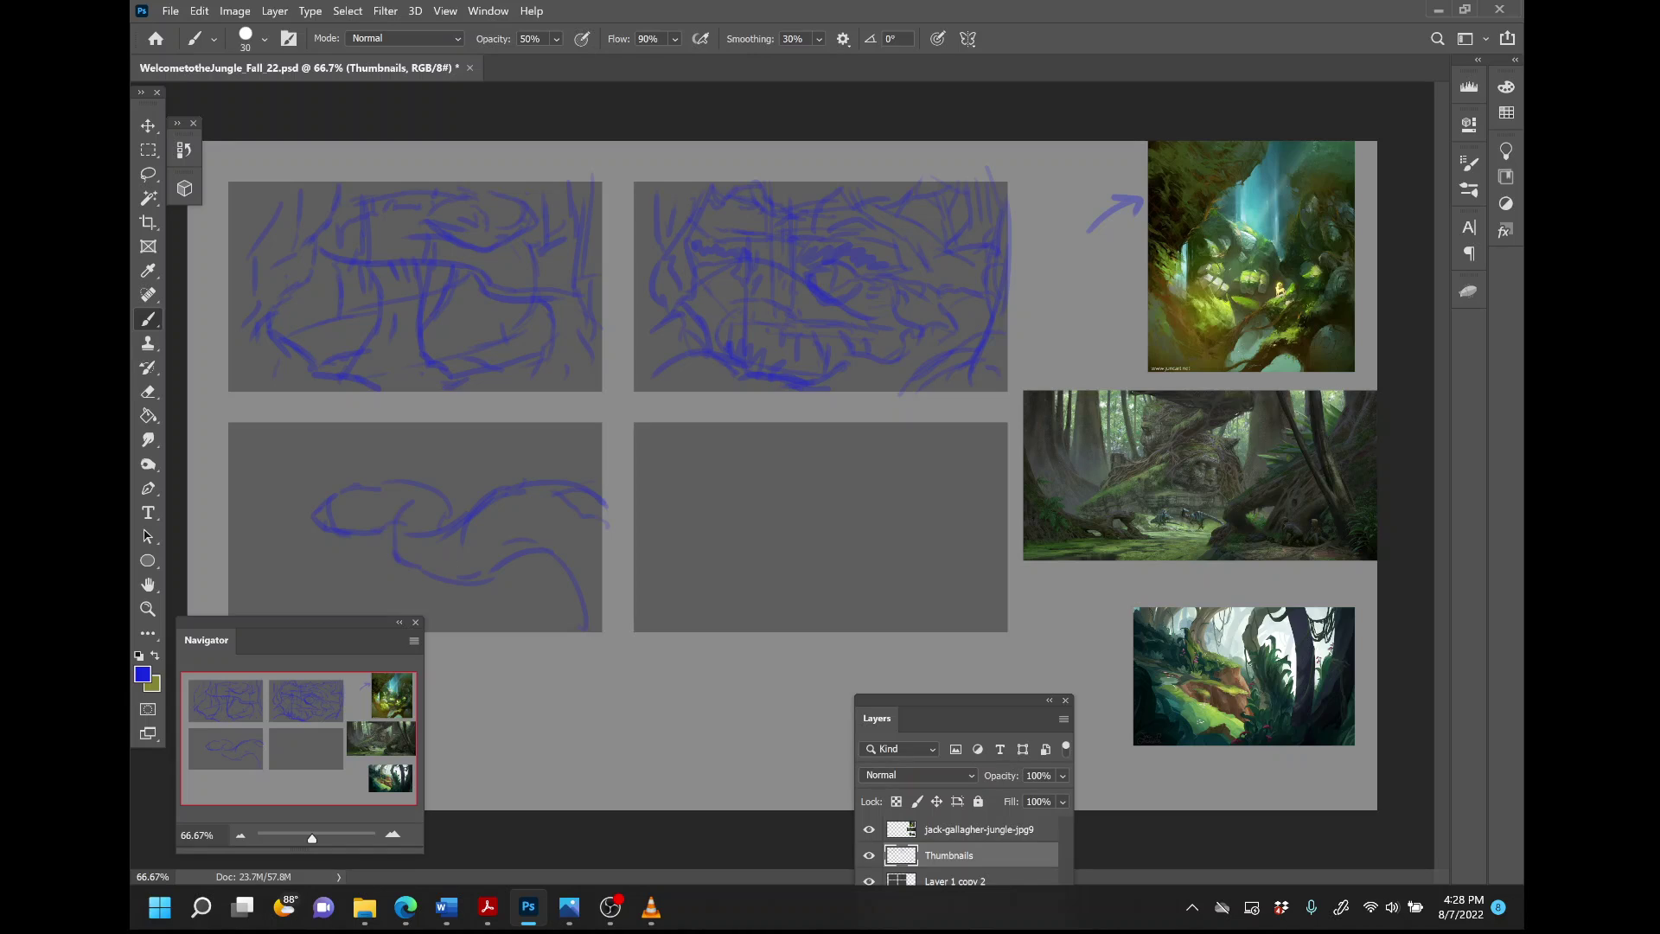
Sketch a tree trunk with roots and spreading branches on the right side of the lower-left thumbnail.
left_click_drag(543, 588, 544, 631)
left_click_drag(517, 558, 545, 623)
left_click_drag(556, 517, 556, 609)
mouse_move(551, 521)
left_mouse_down()
mouse_move(534, 459)
mouse_move(489, 435)
mouse_move(611, 472)
left_mouse_up()
mouse_move(489, 453)
left_mouse_down()
mouse_move(452, 424)
mouse_move(455, 443)
left_mouse_up()
mouse_move(541, 516)
left_mouse_down()
mouse_move(607, 510)
mouse_move(594, 537)
mouse_move(568, 536)
mouse_move(595, 551)
left_mouse_up()
mouse_move(509, 518)
left_mouse_down()
mouse_move(498, 543)
mouse_move(535, 552)
mouse_move(521, 572)
mouse_move(552, 585)
mouse_move(560, 614)
mouse_move(509, 600)
mouse_move(480, 621)
left_mouse_up()
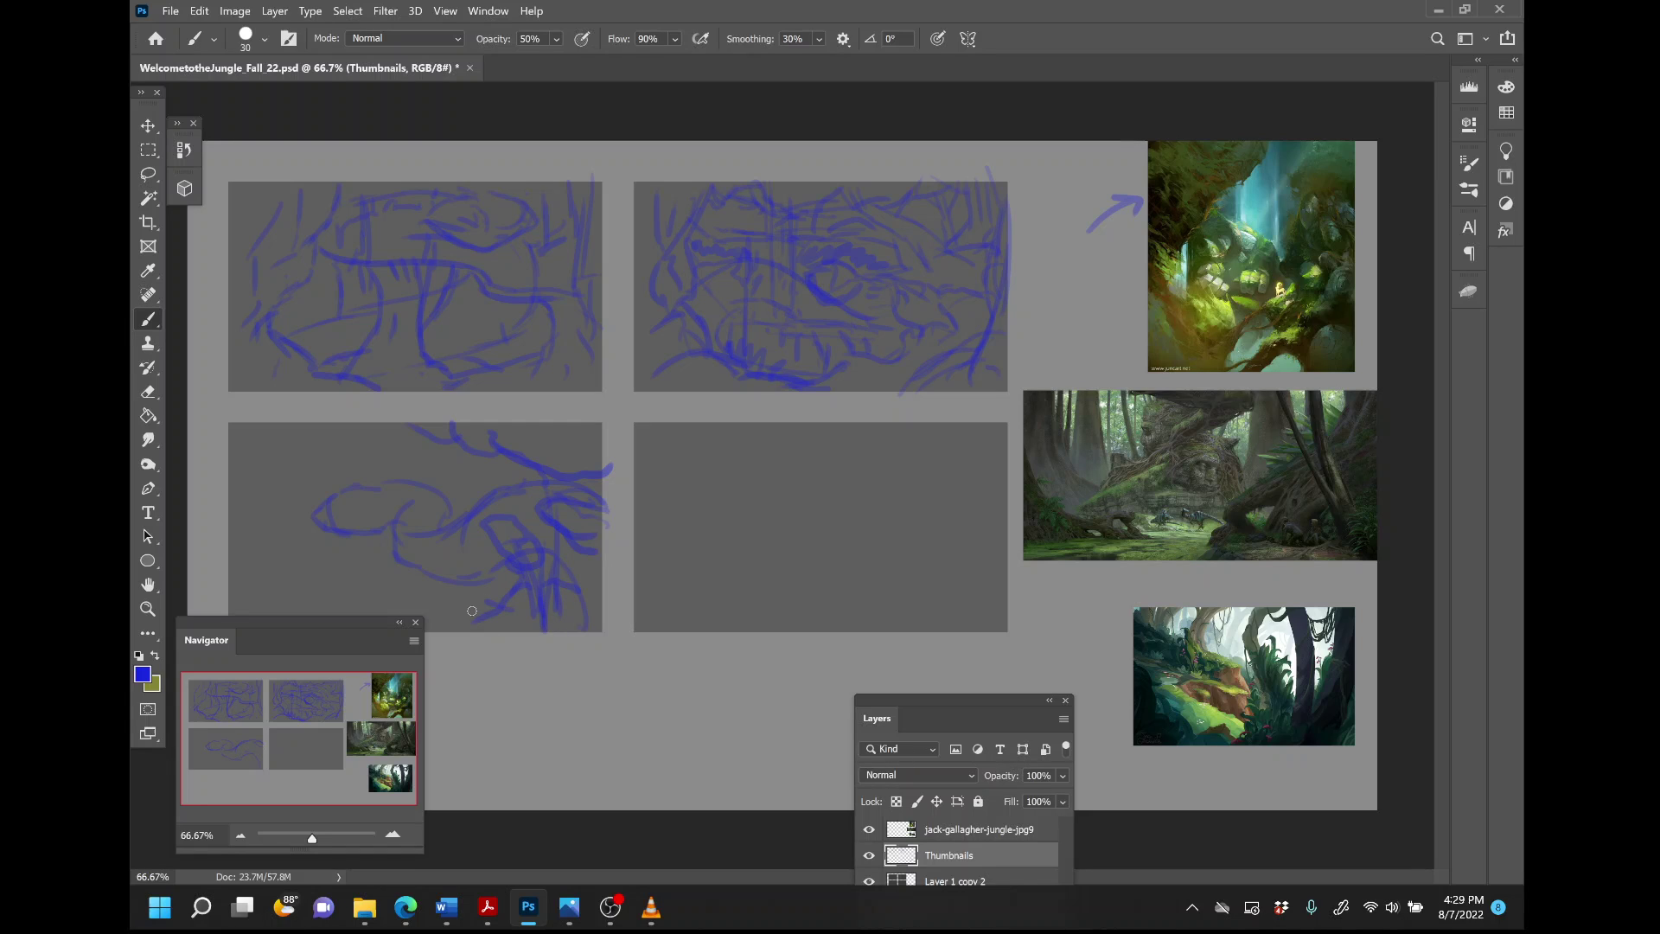
Move the Navigator panel off the lower-left thumbnail and sketch foliage along the thumbnail's bottom and left edges.
left_click_drag(285, 622, 727, 631)
mouse_move(458, 624)
left_mouse_down()
mouse_move(270, 618)
mouse_move(279, 550)
mouse_move(252, 591)
mouse_move(260, 625)
mouse_move(319, 602)
mouse_move(309, 634)
mouse_move(321, 616)
mouse_move(391, 627)
left_mouse_up()
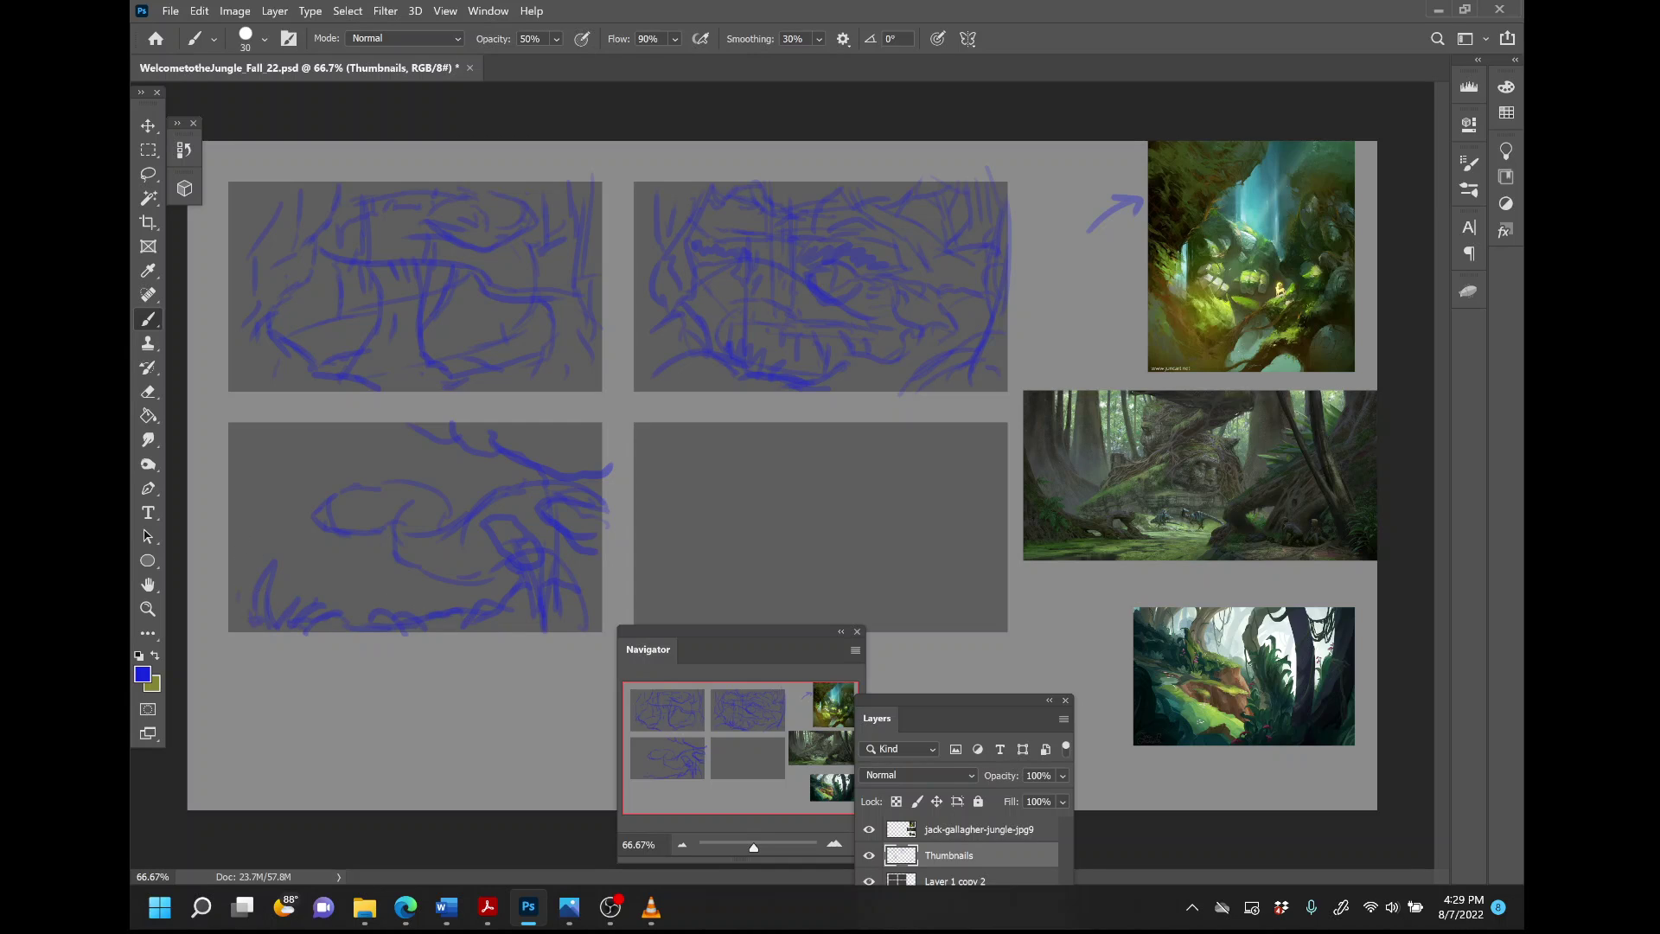
left_click_drag(238, 556, 263, 547)
mouse_move(271, 468)
left_mouse_down()
mouse_move(275, 530)
mouse_move(269, 453)
left_mouse_up()
mouse_move(245, 584)
left_mouse_down()
mouse_move(256, 447)
mouse_move(232, 443)
mouse_move(272, 500)
left_mouse_up()
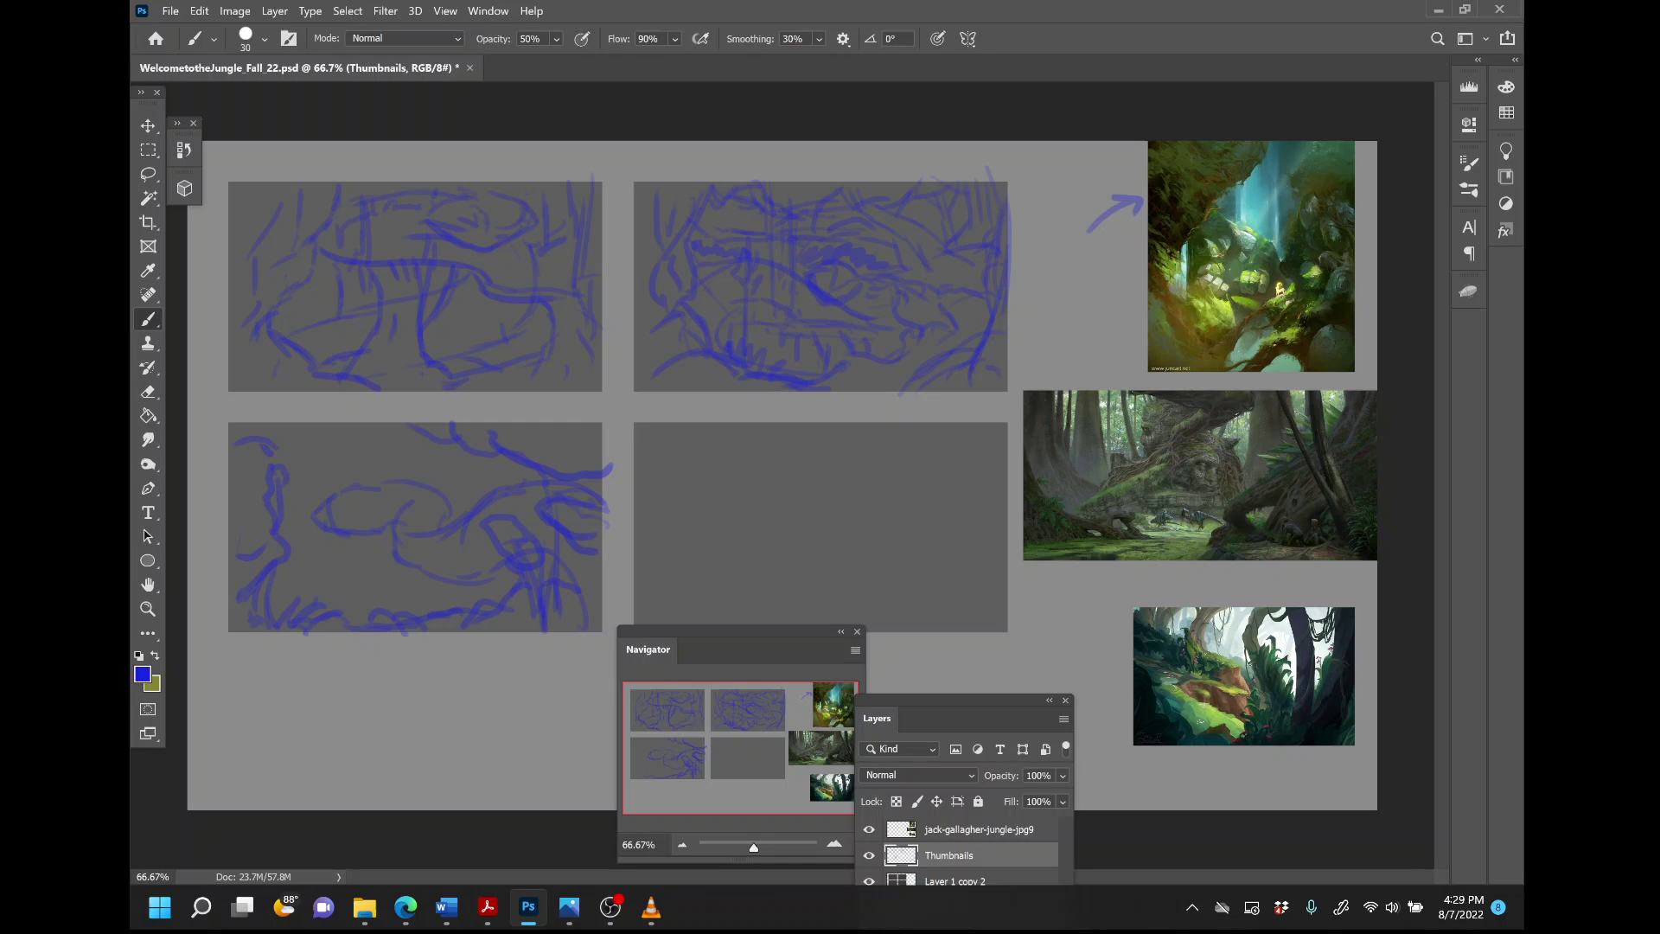
Sketch overhanging foliage and curled branches along the top of the lower-left thumbnail.
mouse_move(373, 429)
left_mouse_down()
mouse_move(357, 471)
mouse_move(323, 475)
mouse_move(404, 414)
left_mouse_up()
mouse_move(302, 428)
left_mouse_down()
mouse_move(315, 472)
mouse_move(342, 474)
left_mouse_up()
mouse_move(433, 452)
left_mouse_down()
mouse_move(473, 467)
mouse_move(425, 476)
mouse_move(484, 494)
mouse_move(378, 480)
mouse_move(444, 444)
left_mouse_up()
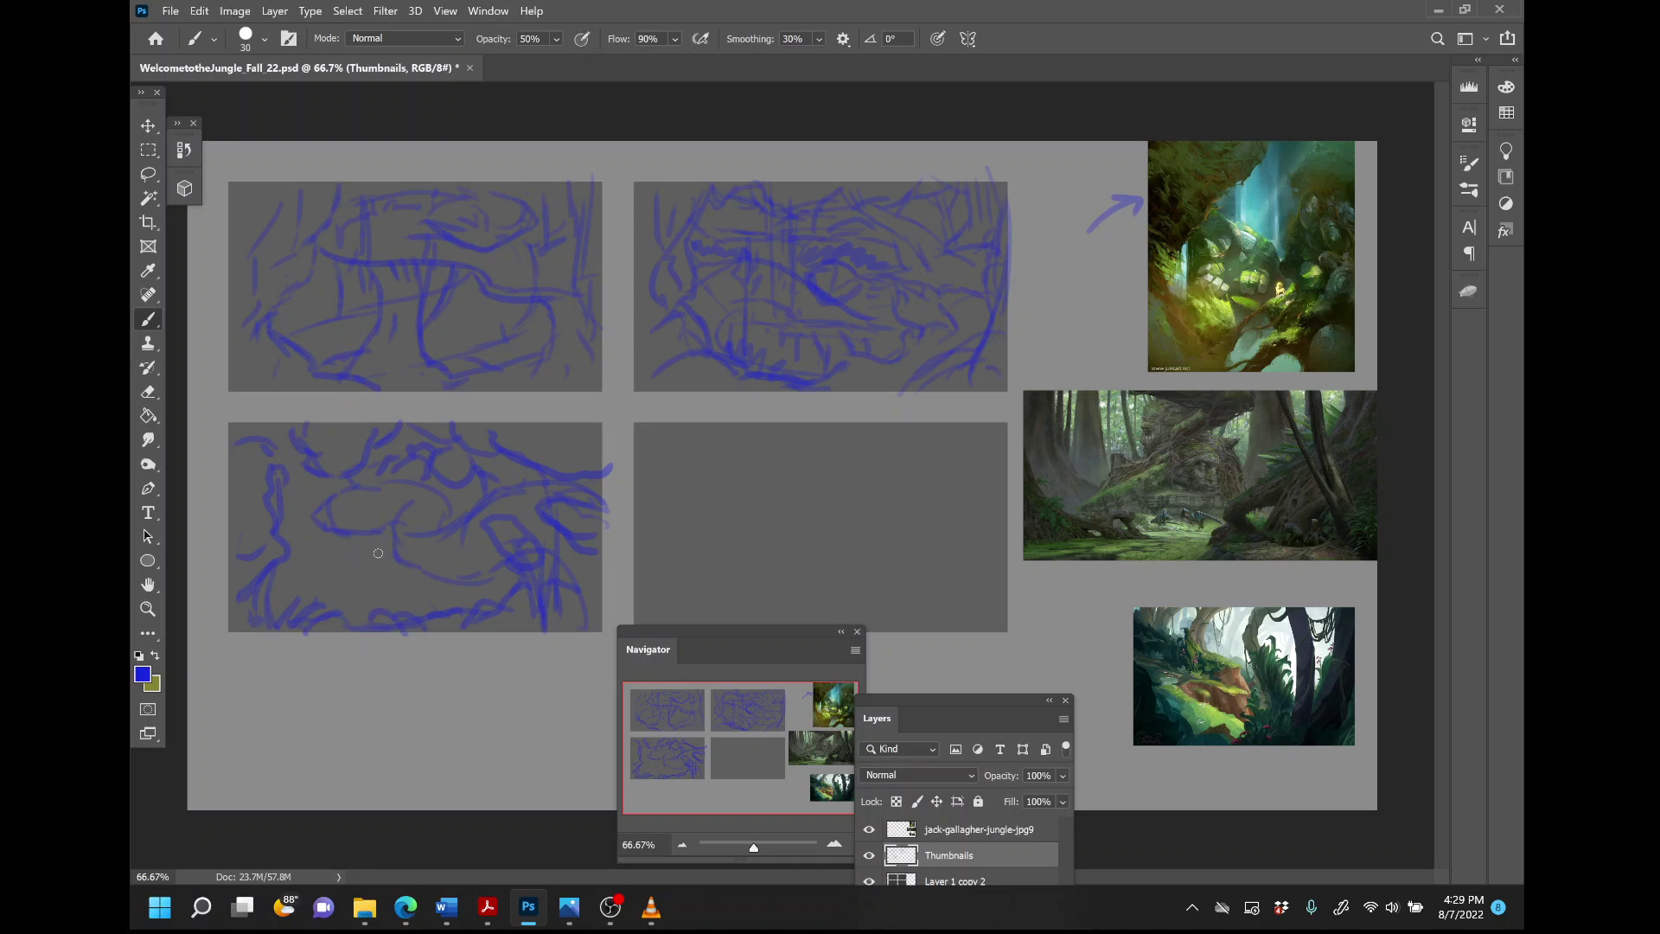
Darken the roots at the lower right of the lower-left thumbnail and add short marks under the head and on the ground.
mouse_move(399, 555)
left_mouse_down()
mouse_move(492, 575)
mouse_move(458, 611)
mouse_move(425, 589)
mouse_move(454, 602)
left_mouse_up()
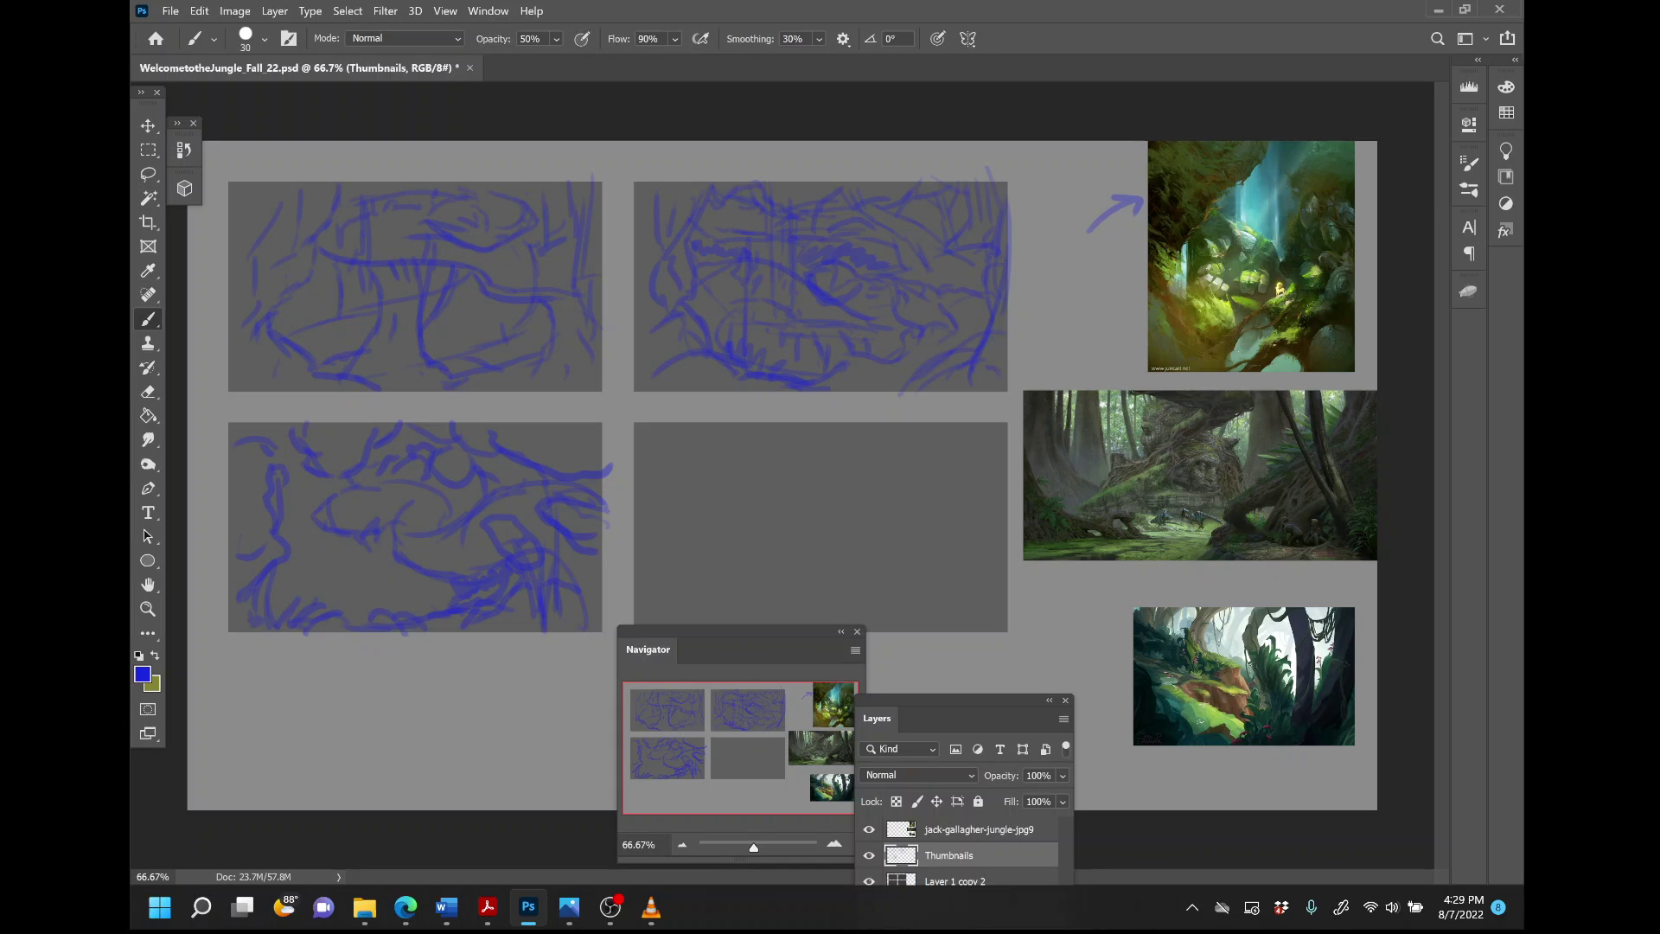
left_click_drag(378, 528, 387, 539)
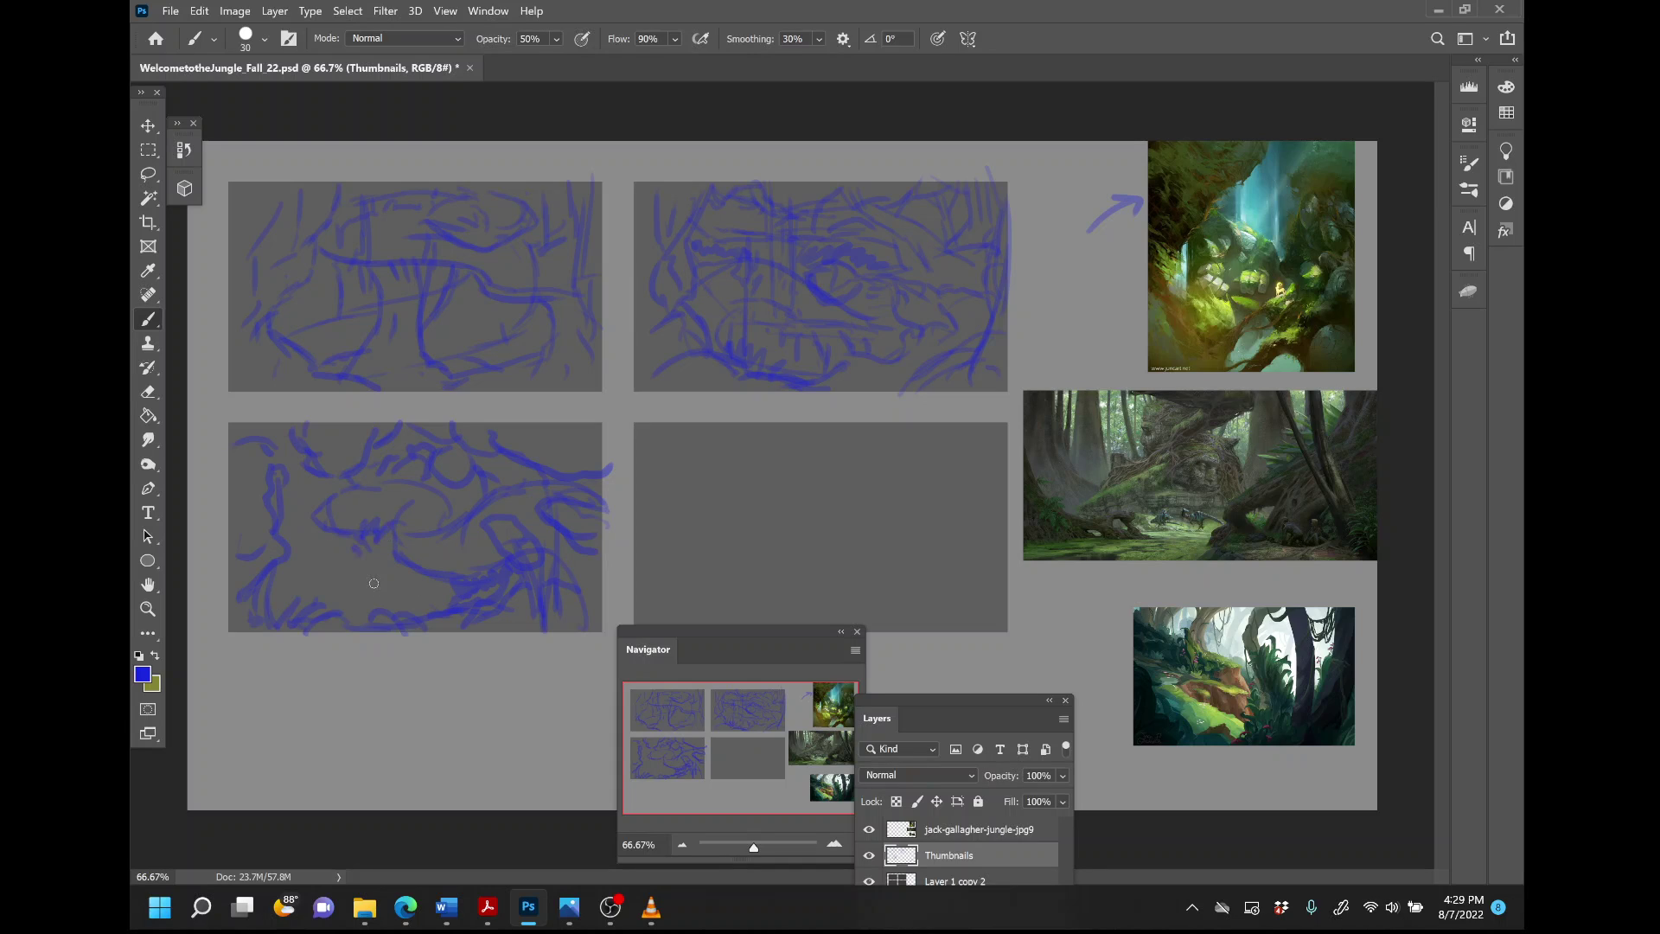
left_click_drag(322, 588, 341, 577)
Draw a large rounded form on the left of the lower-right thumbnail and fill it with short curved texture strokes.
mouse_move(808, 465)
left_mouse_down()
mouse_move(691, 479)
mouse_move(683, 517)
mouse_move(710, 560)
mouse_move(768, 570)
mouse_move(828, 530)
mouse_move(822, 479)
mouse_move(757, 468)
left_mouse_up()
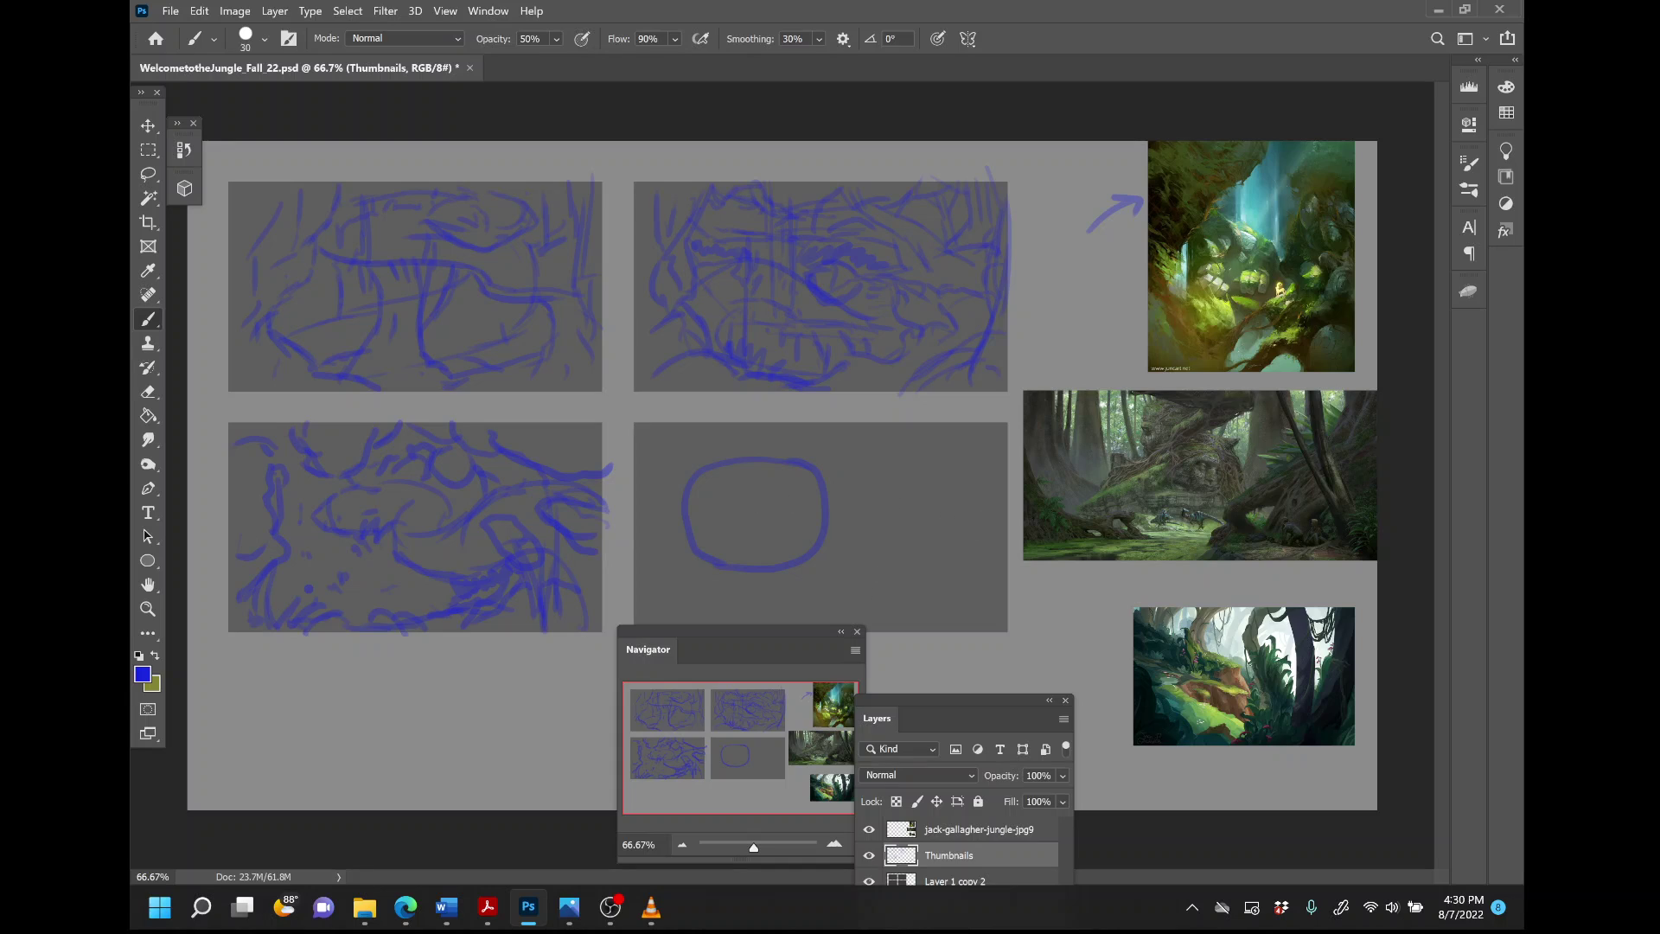
mouse_move(817, 493)
left_mouse_down()
mouse_move(743, 522)
mouse_move(684, 502)
mouse_move(731, 521)
left_mouse_up()
mouse_move(788, 502)
left_mouse_down()
mouse_move(725, 496)
mouse_move(699, 514)
mouse_move(711, 521)
mouse_move(684, 502)
mouse_move(698, 541)
left_mouse_up()
mouse_move(776, 483)
left_mouse_down()
mouse_move(797, 474)
mouse_move(742, 481)
left_mouse_up()
mouse_move(731, 486)
left_mouse_down()
mouse_move(717, 485)
mouse_move(730, 474)
left_mouse_up()
left_click_drag(808, 514, 818, 513)
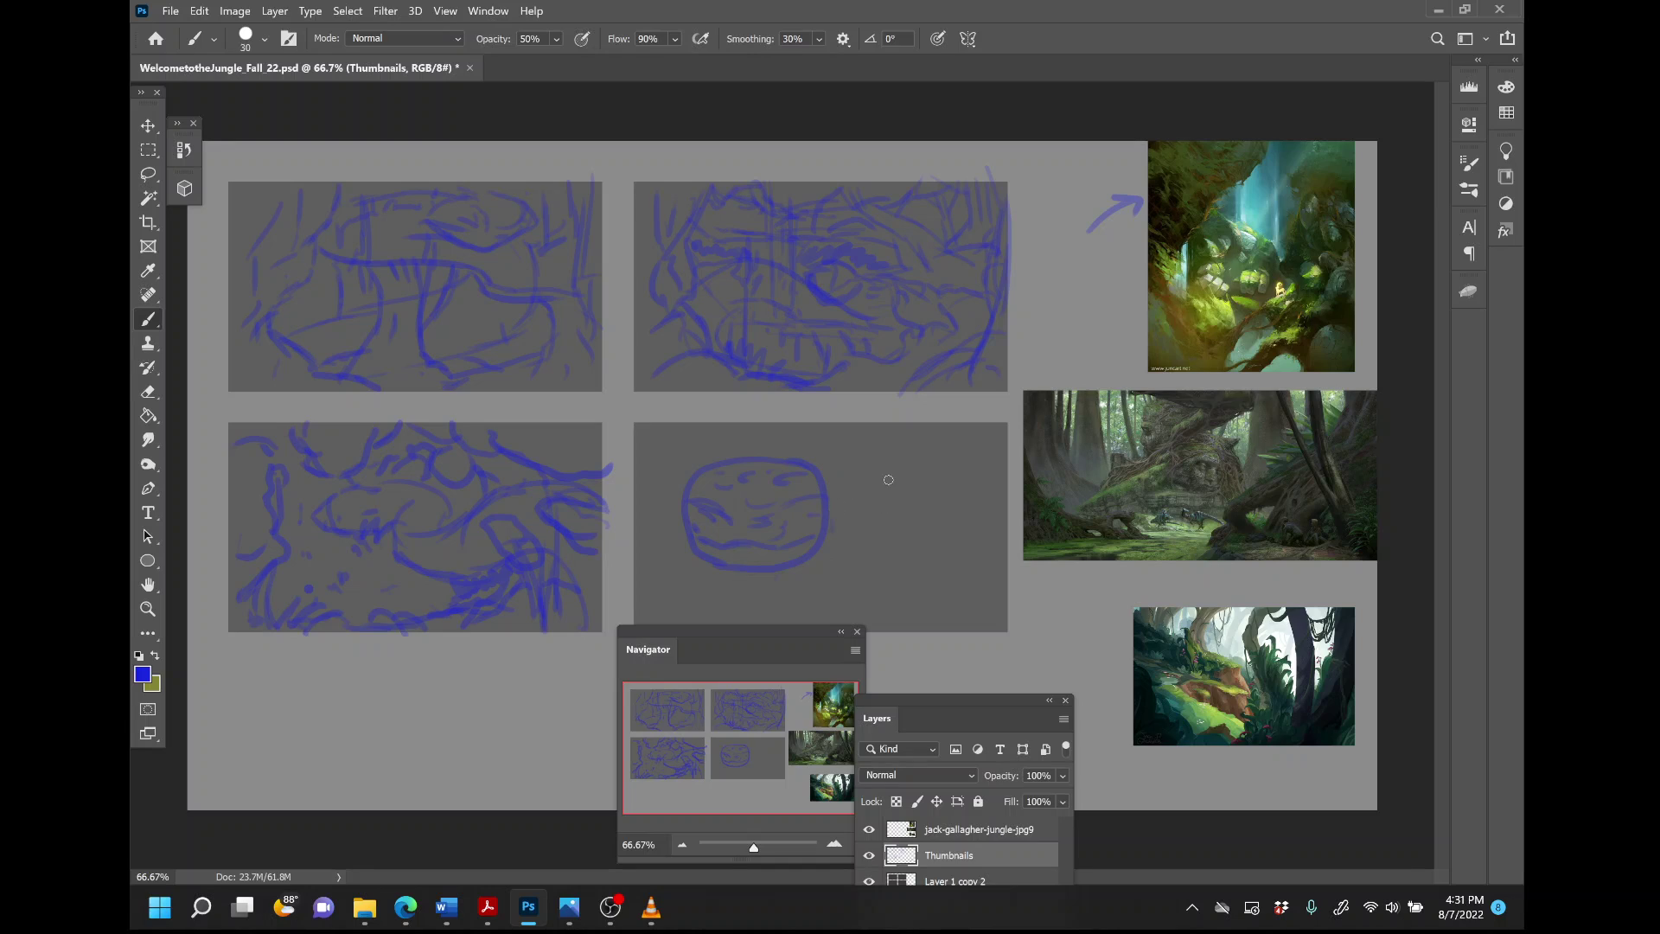
Extend the rounded form rightward into a horizontal log with a jagged far end and spot details.
left_click_drag(727, 456, 921, 462)
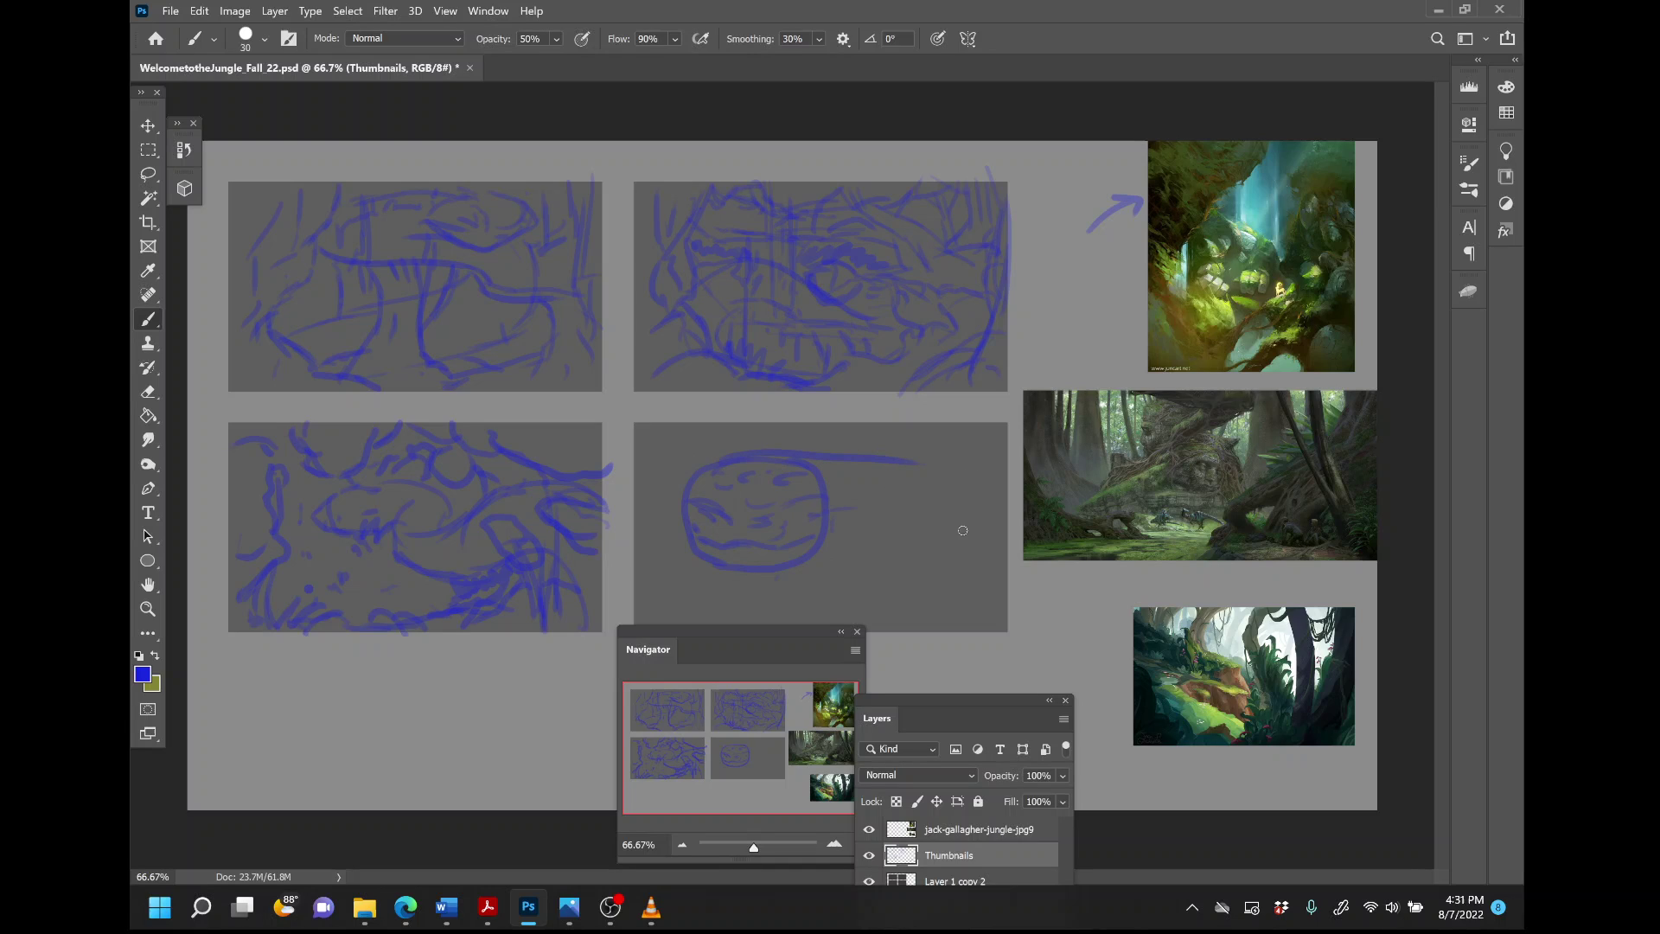
left_click_drag(825, 540, 911, 539)
left_click_drag(902, 458, 923, 449)
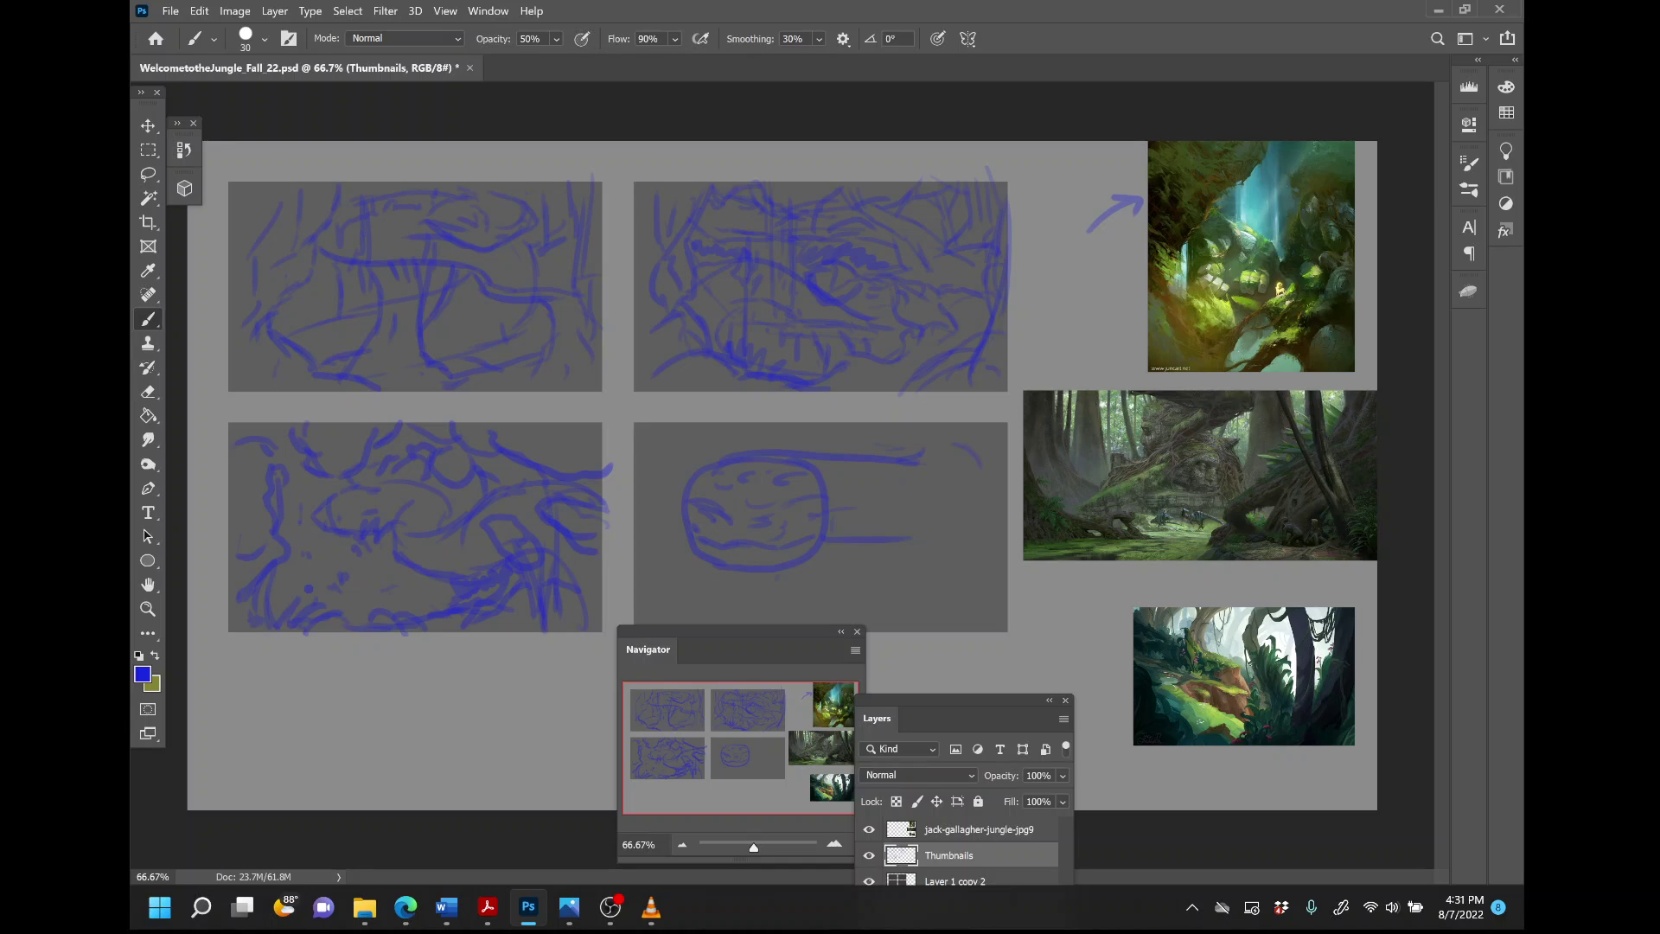
mouse_move(915, 481)
left_mouse_down()
mouse_move(925, 523)
mouse_move(883, 568)
left_mouse_up()
left_click_drag(933, 498, 902, 536)
left_click(889, 491)
left_click(887, 544)
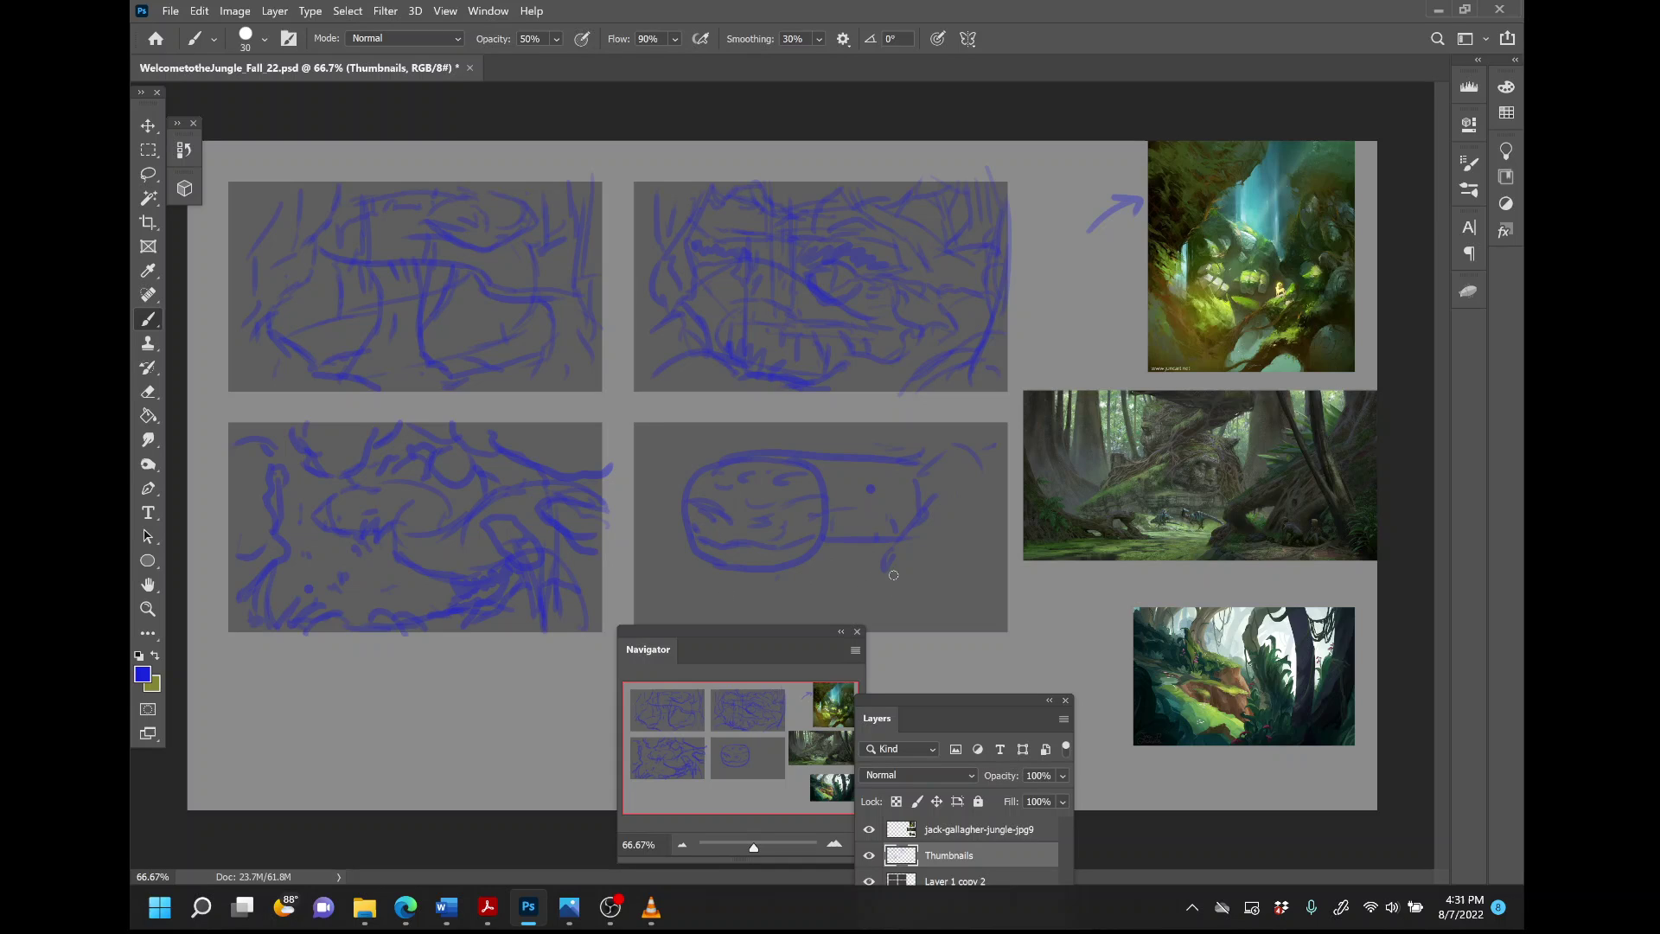
Place ground strokes and dots around the log and along the left edge of the lower-right thumbnail, plus marks near its jagged end.
mouse_move(657, 529)
left_mouse_down()
mouse_move(679, 541)
mouse_move(647, 518)
left_mouse_up()
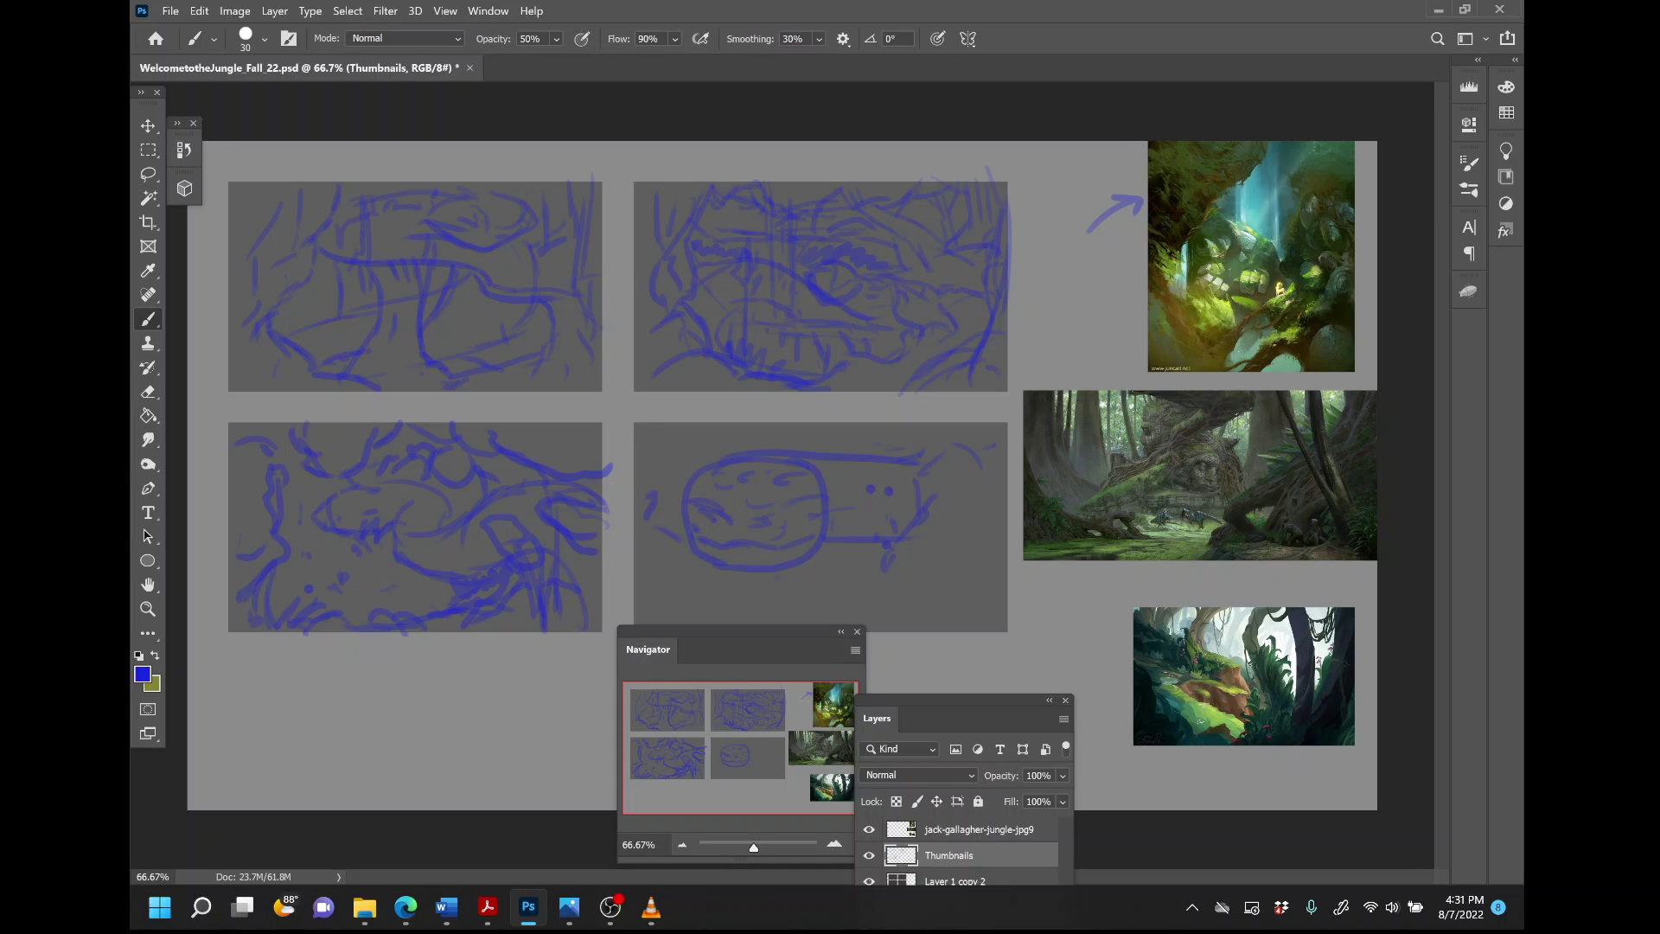
left_click_drag(678, 607, 860, 588)
left_click(646, 438)
left_click(645, 477)
left_click(644, 492)
left_click(721, 576)
left_click(698, 610)
left_click(728, 596)
left_click(814, 585)
left_click(830, 573)
left_click(924, 588)
left_click(957, 593)
left_click_drag(870, 496, 884, 533)
left_click(881, 578)
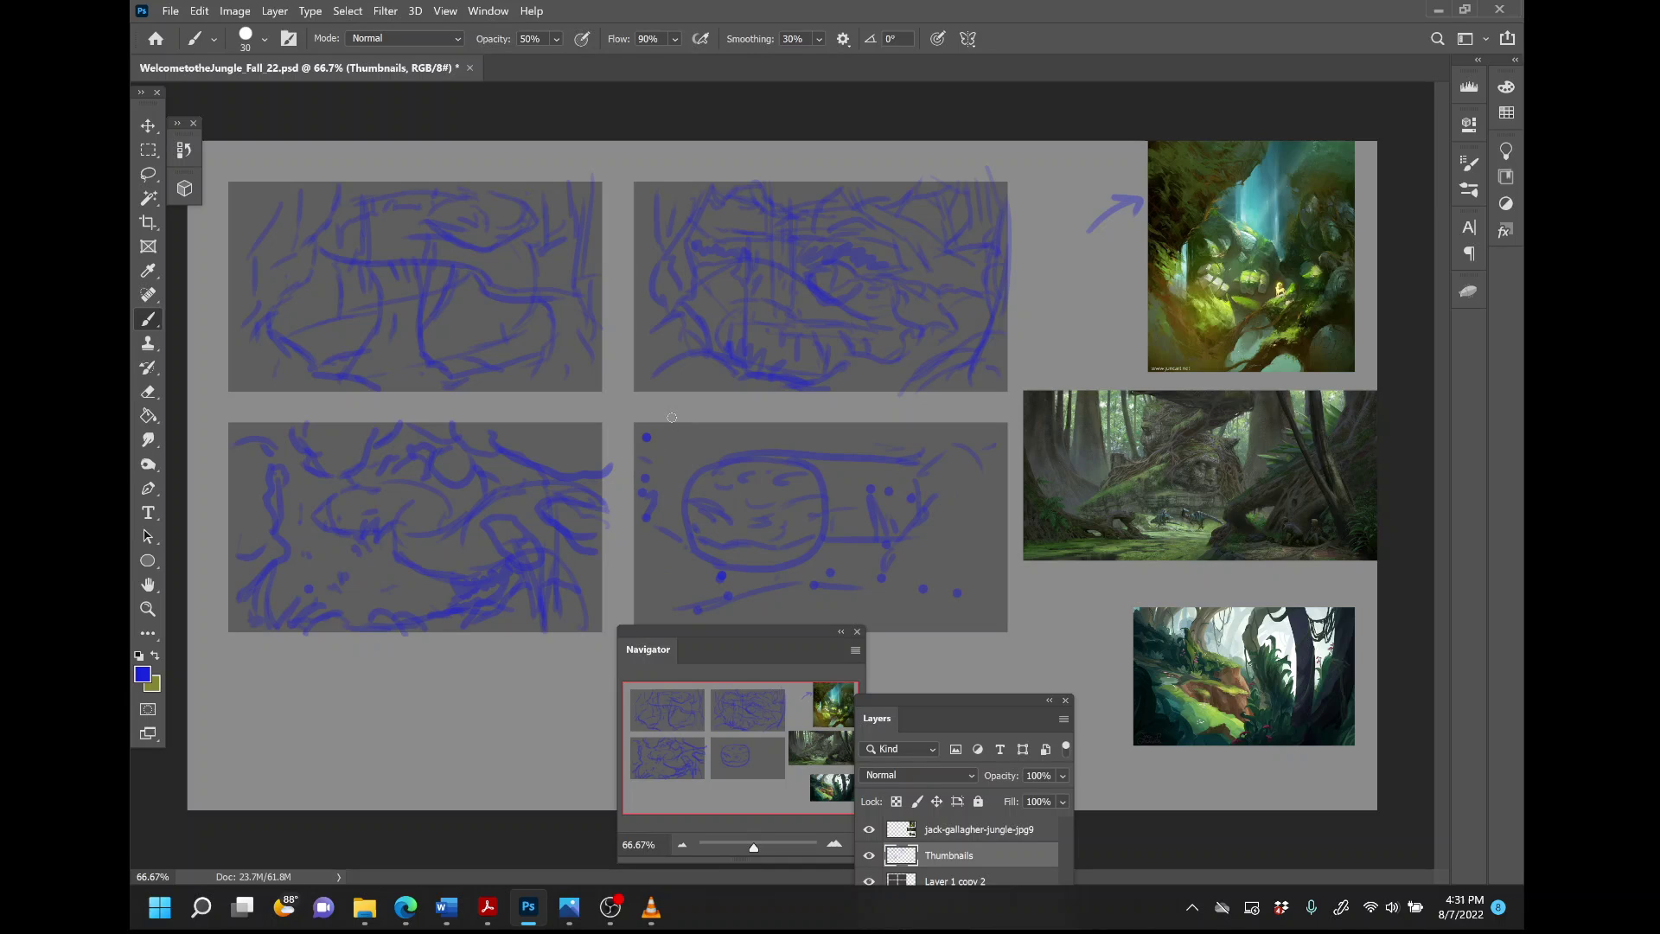
Sketch fanned foliage strokes along the left edge of the lower-right thumbnail and layered ground lines beneath the rounded form.
mouse_move(658, 442)
left_mouse_down()
mouse_move(710, 422)
mouse_move(676, 428)
mouse_move(661, 472)
mouse_move(705, 414)
mouse_move(677, 452)
mouse_move(745, 421)
mouse_move(683, 449)
mouse_move(635, 549)
mouse_move(652, 430)
mouse_move(639, 523)
mouse_move(651, 443)
mouse_move(691, 543)
mouse_move(643, 532)
mouse_move(676, 547)
left_mouse_up()
left_click_drag(817, 588, 685, 556)
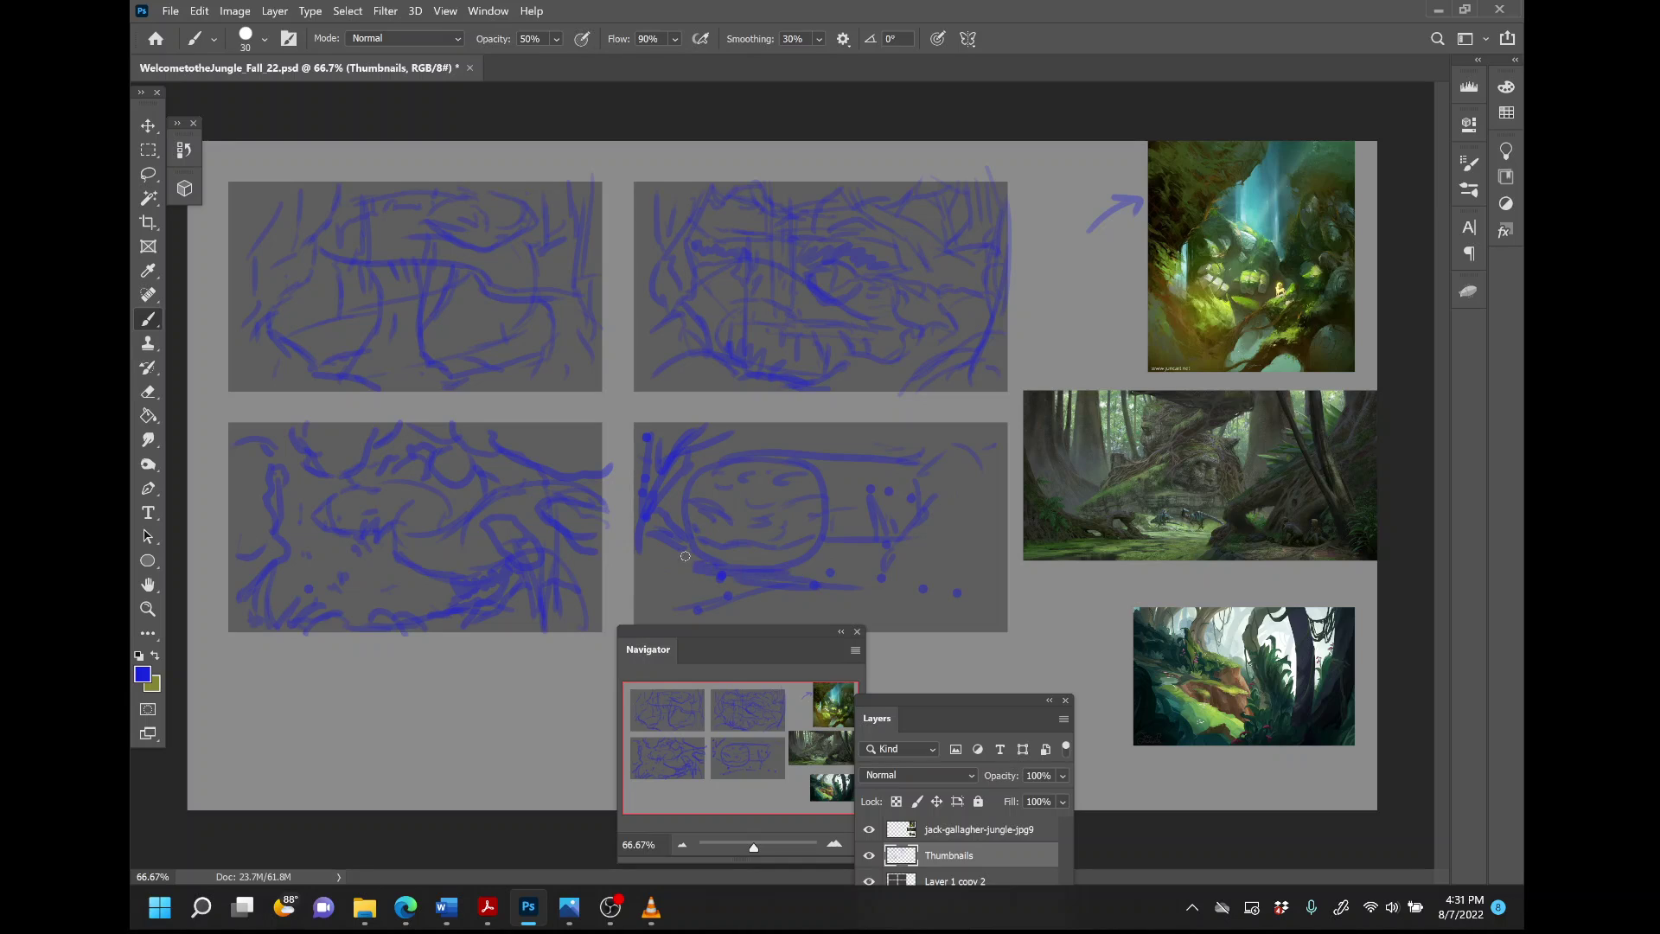
mouse_move(821, 568)
left_mouse_down()
mouse_move(785, 572)
mouse_move(856, 546)
left_mouse_up()
Switch to OBS to view the running screen recording.
left_click(610, 912)
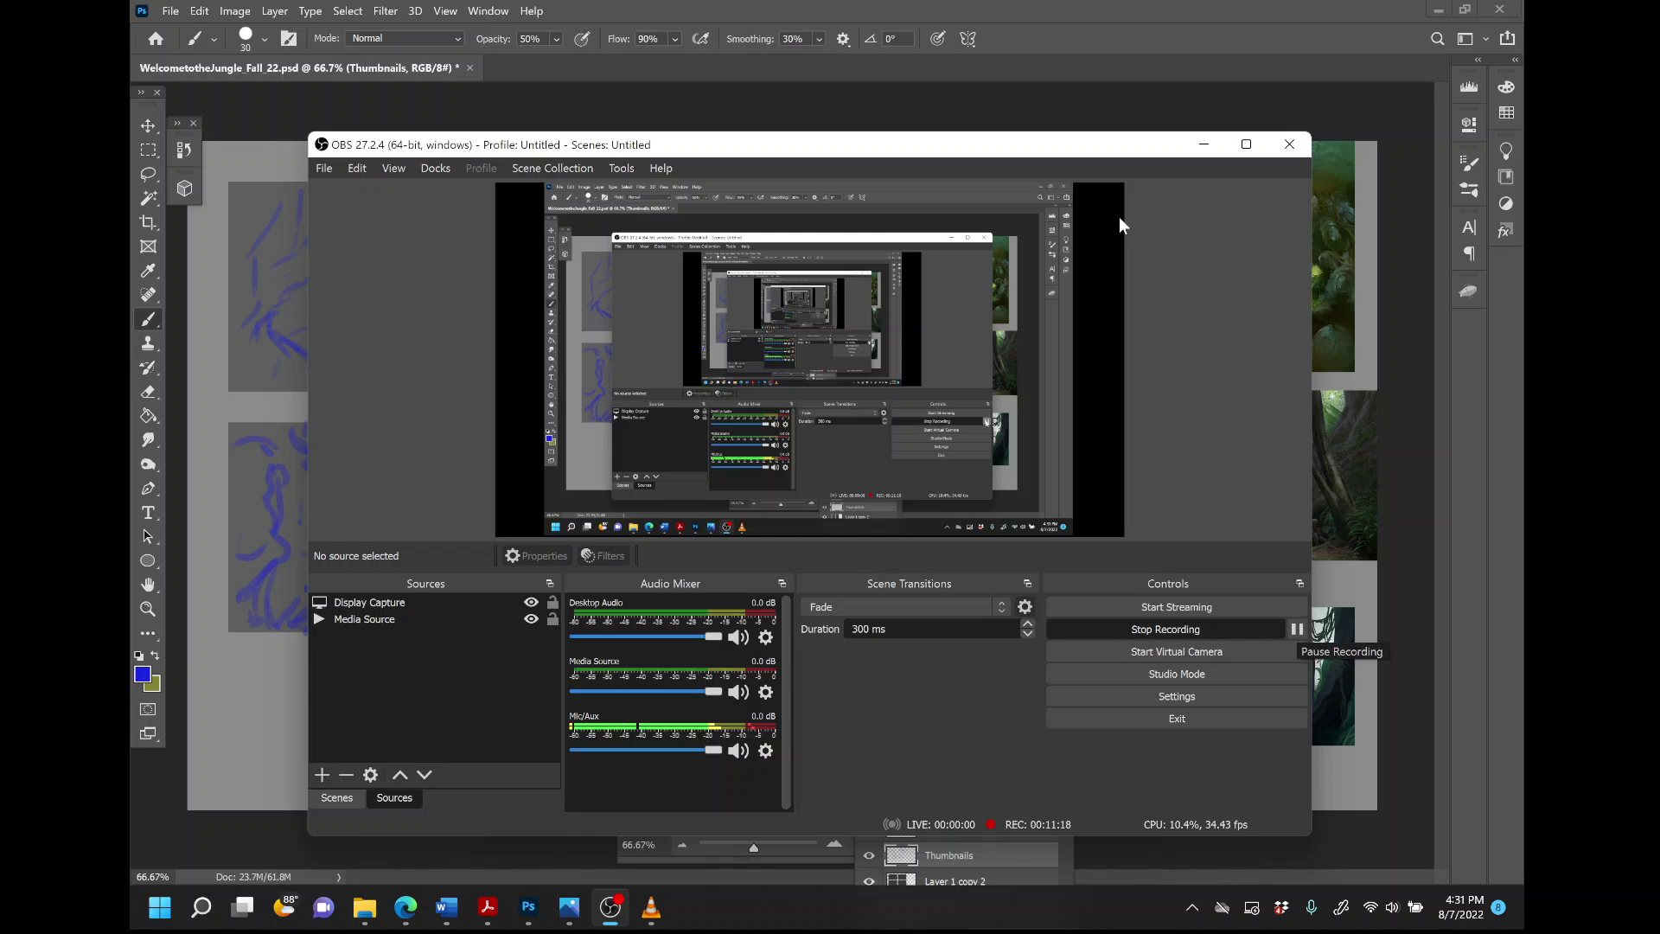
left_click(1129, 102)
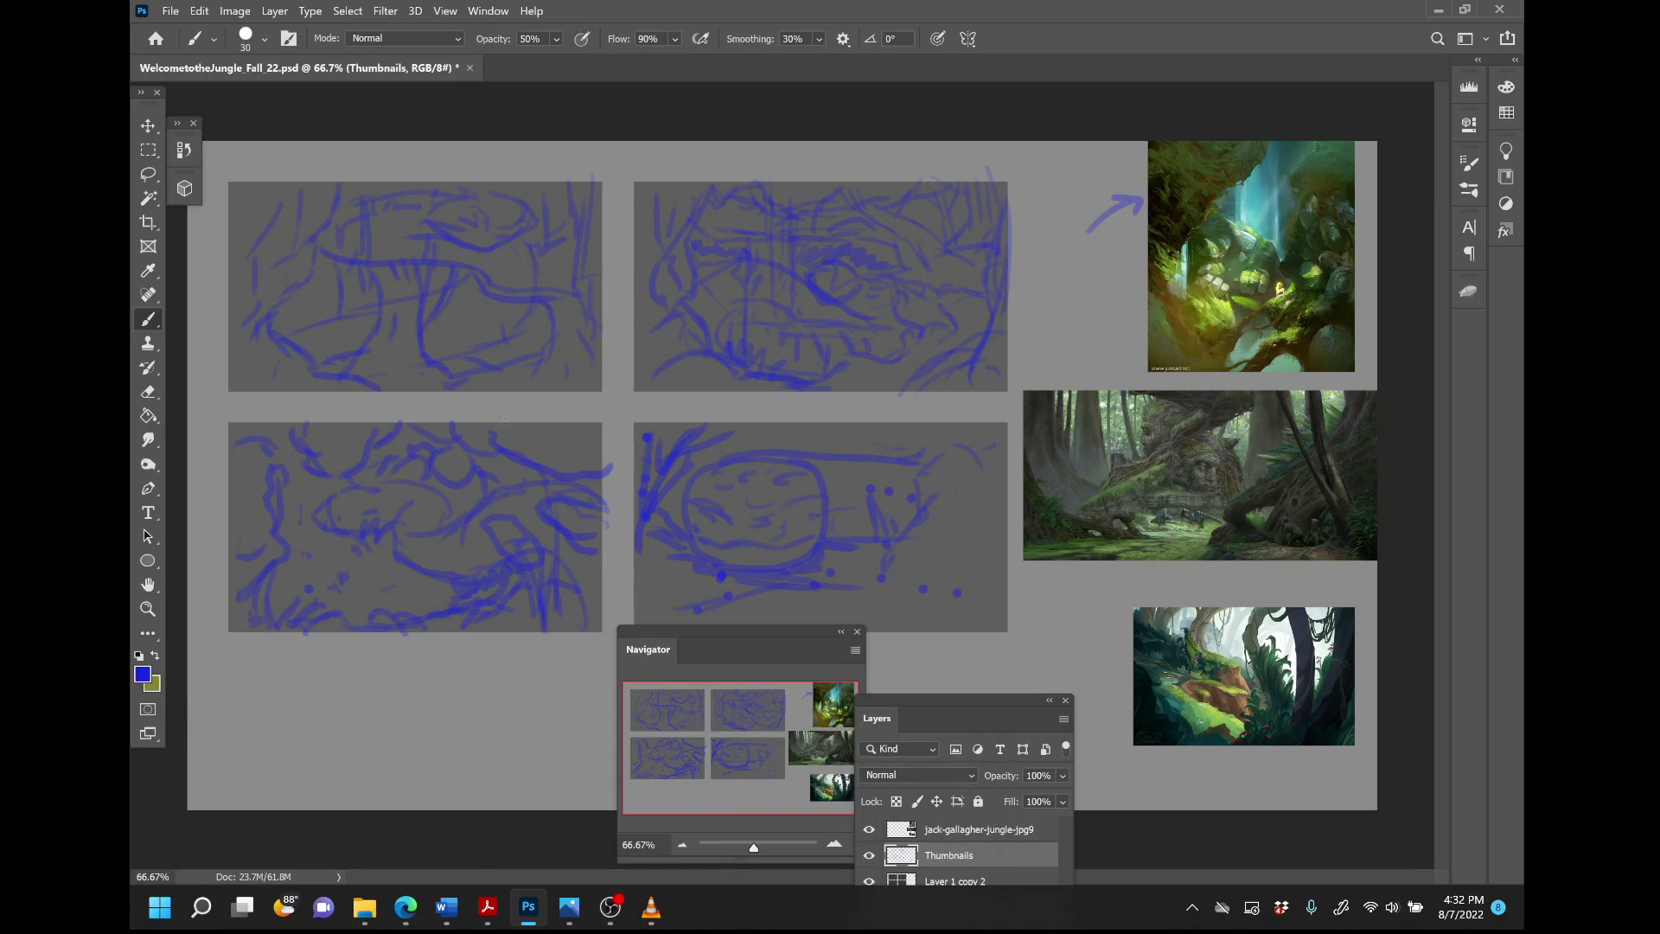
mouse_move(612, 914)
left_click(610, 906)
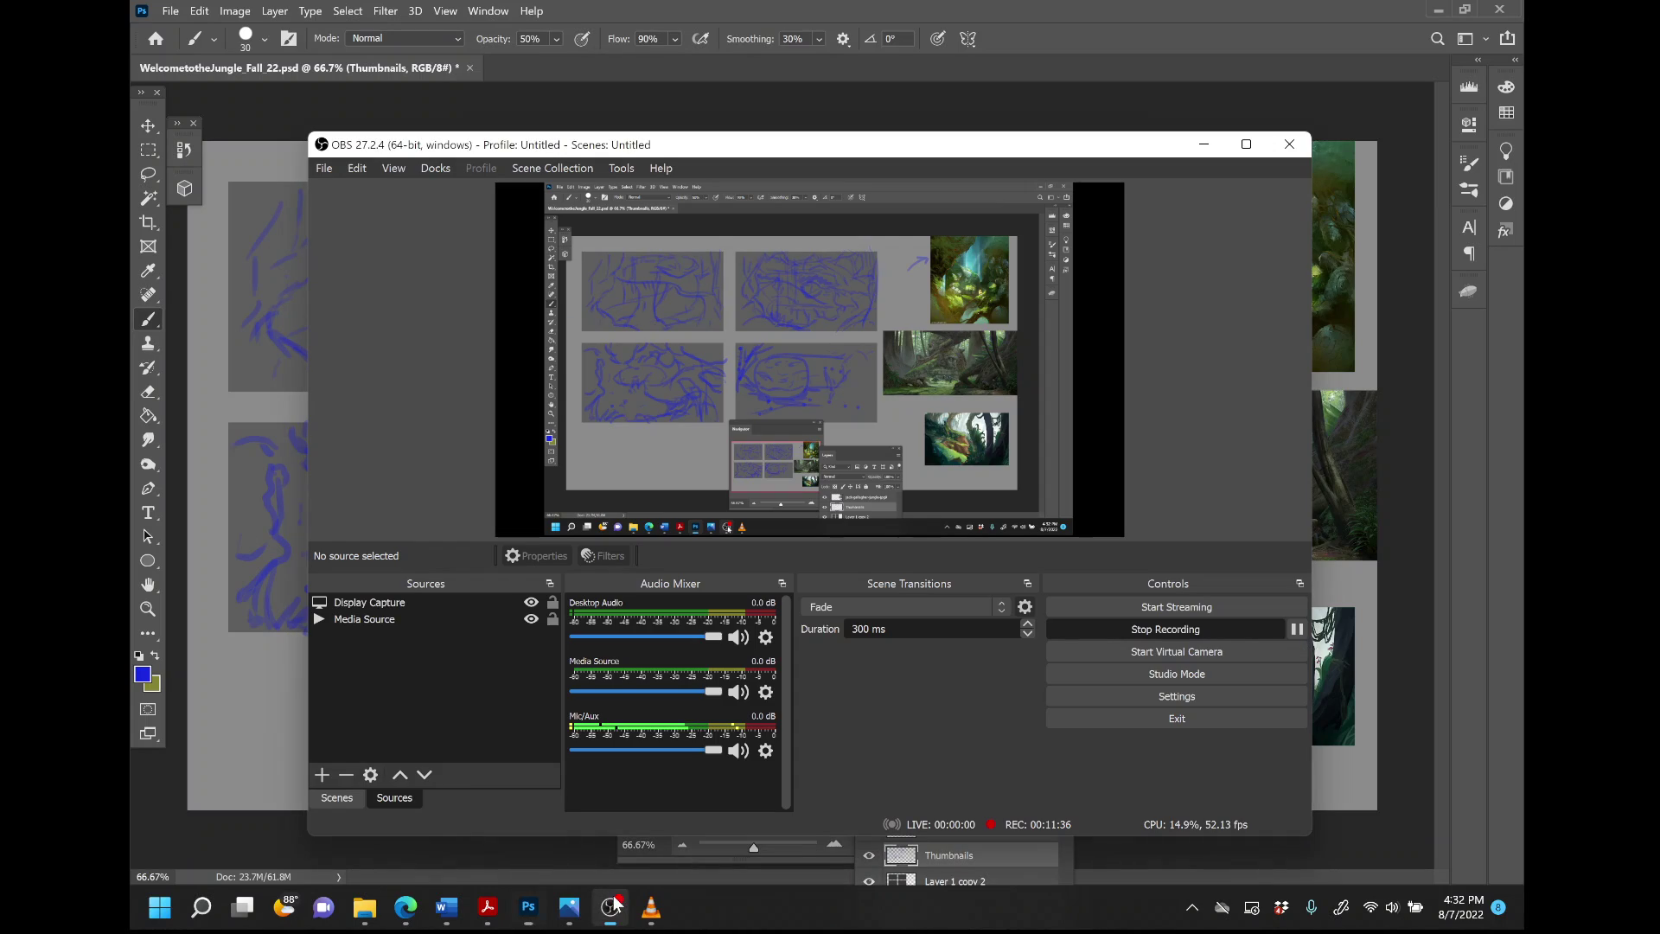